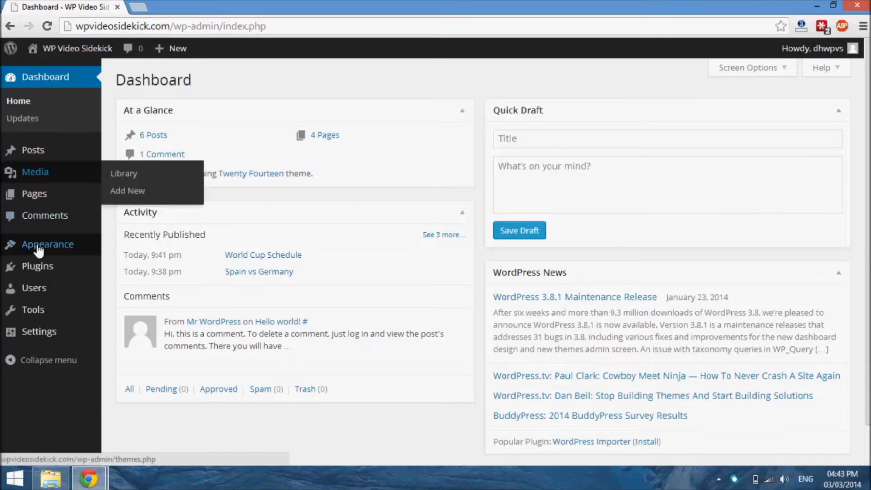
Step: Open the Menus page of the site's Appearance settings
mouse_move(50, 247)
click(129, 298)
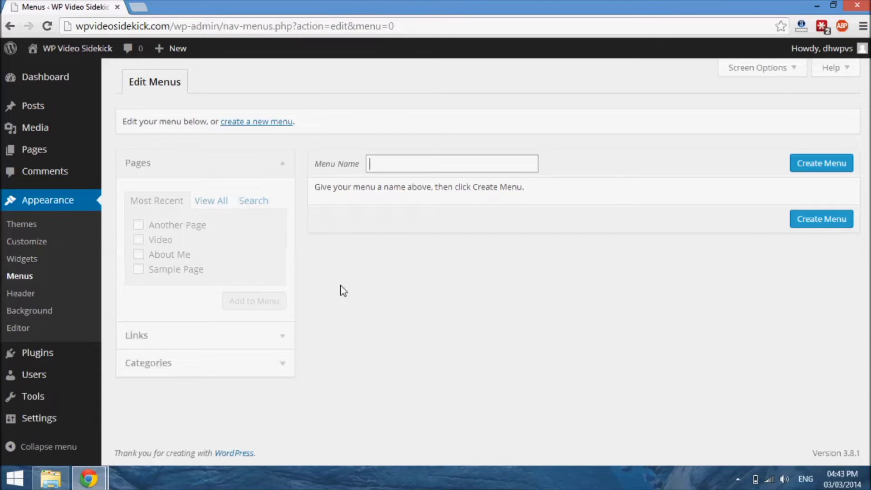
Step: Examine the current navigation links on the live site's front page, then return to the menu editor
click(91, 483)
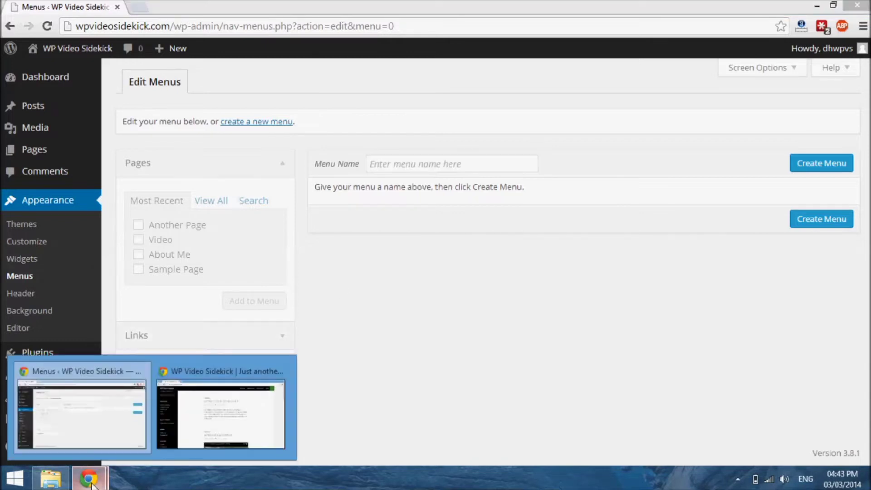
click(208, 406)
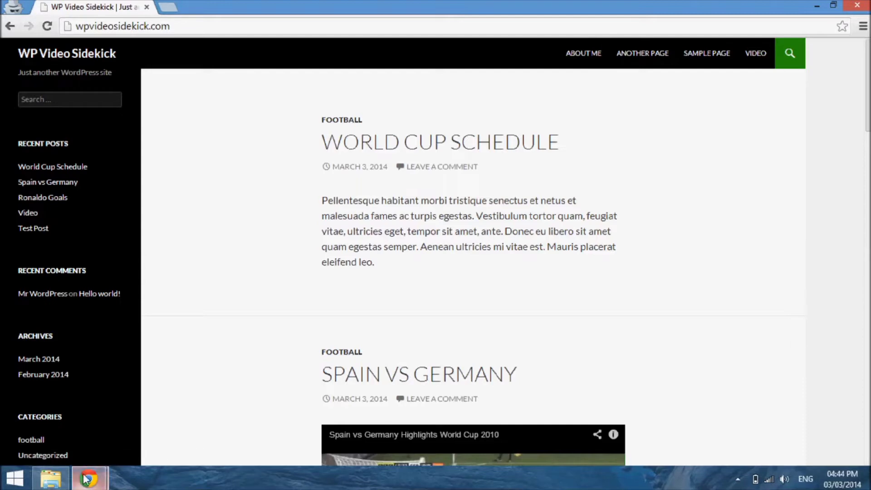
mouse_move(84, 479)
click(93, 424)
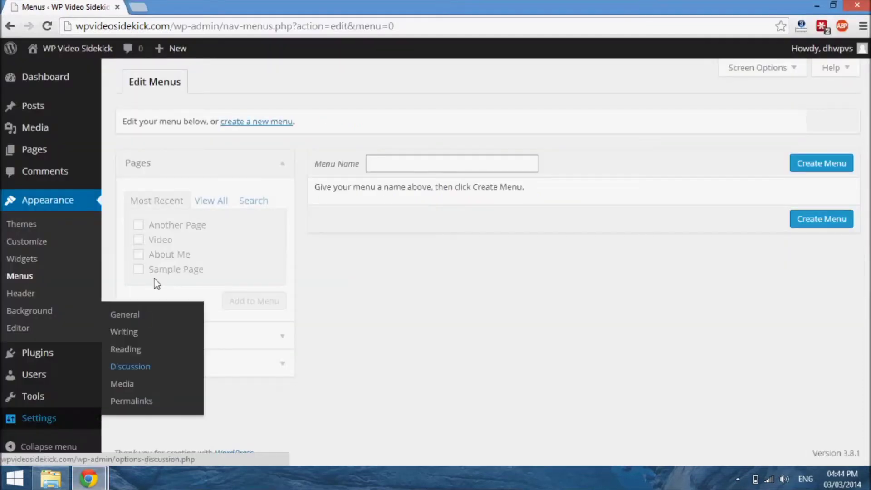
Step: Create a new navigation menu named "Main Menu"
click(395, 167)
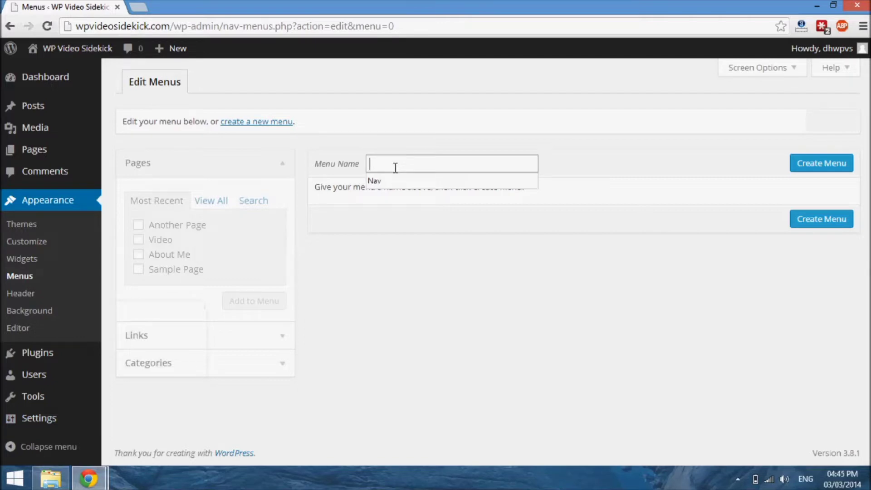
click(380, 221)
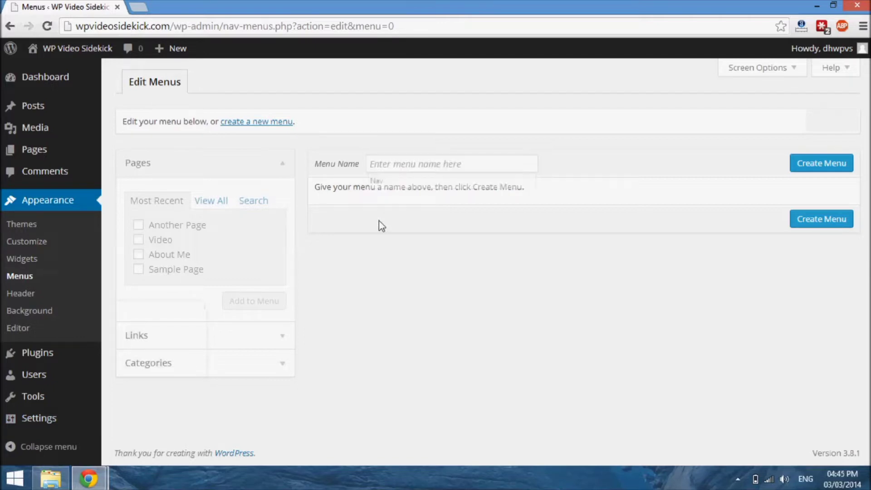
click(402, 168)
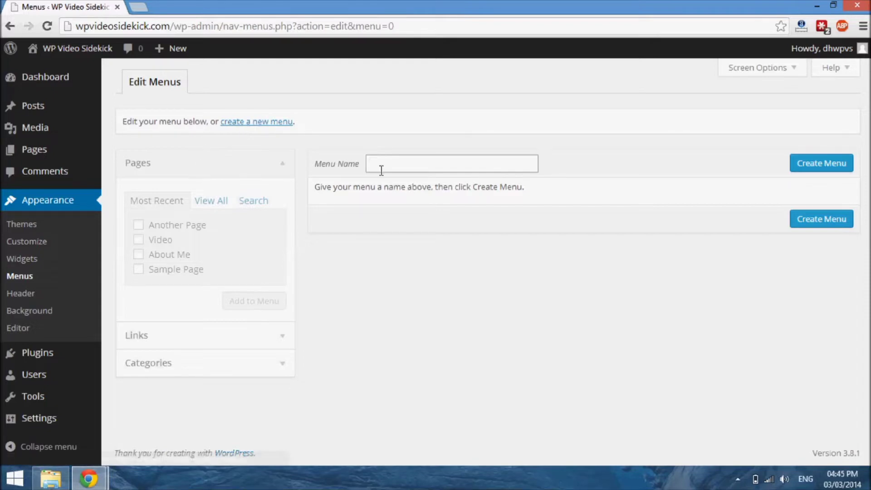
text(Main Menu)
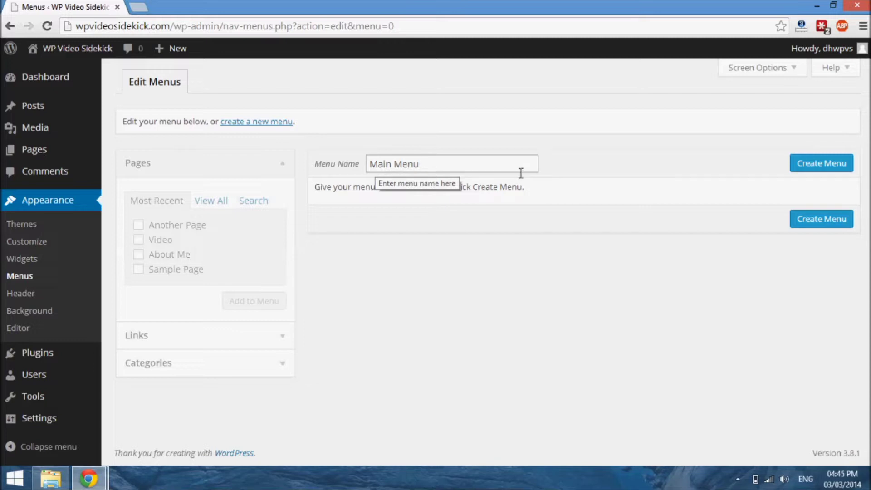
click(839, 165)
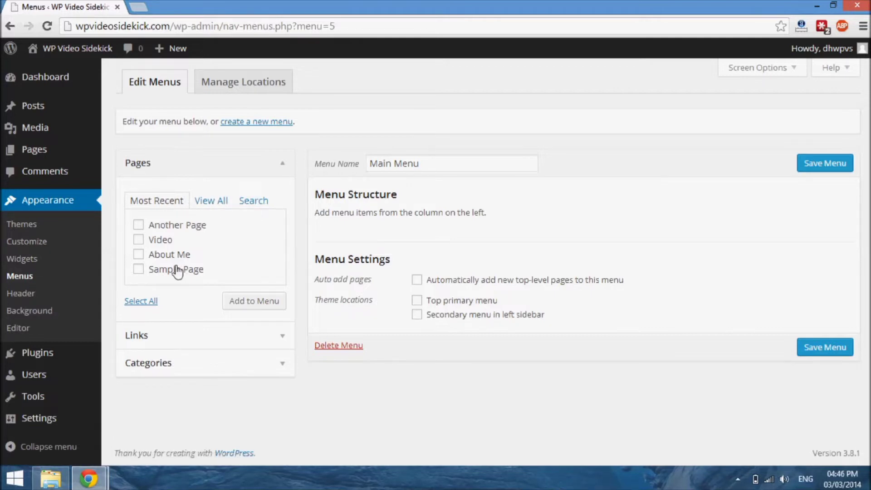
Step: Add the pages Another Page, Video, About Me and Sample Page to the menu
click(139, 225)
click(139, 240)
click(139, 254)
click(138, 269)
click(262, 308)
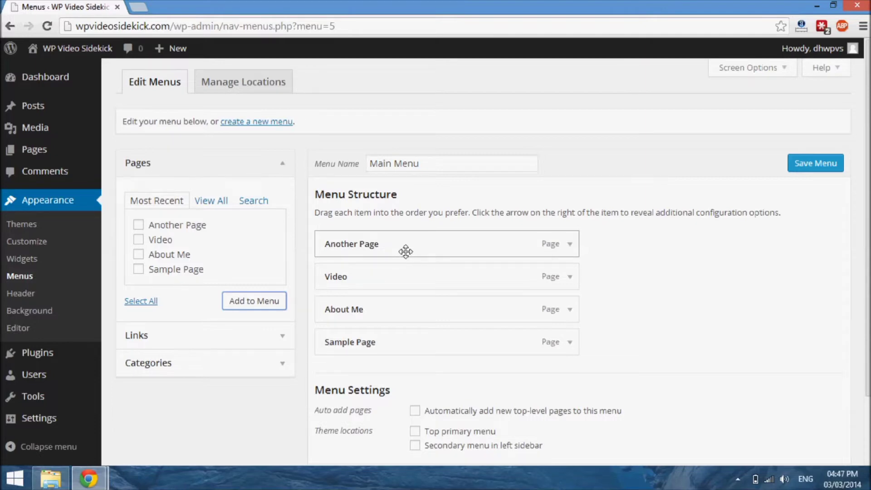
Step: Move Another Page to the end of the menu structure and nest it as a sub item under Sample Page
drag(406, 251, 406, 353)
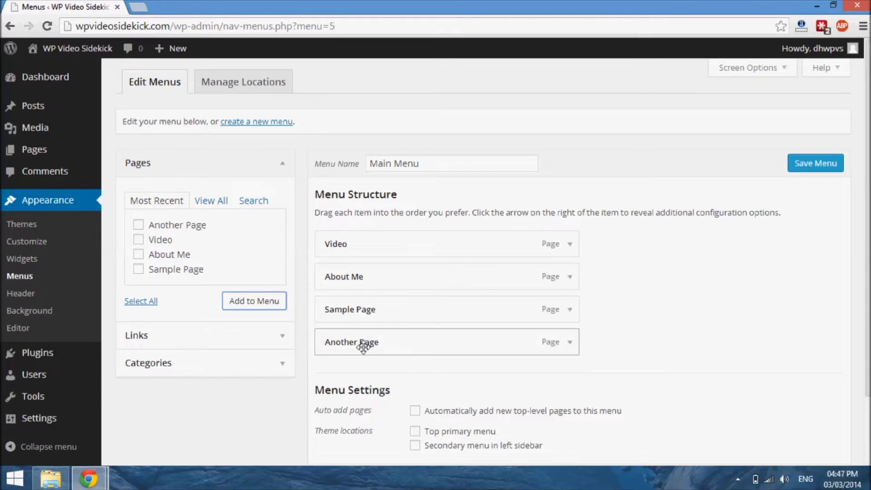
drag(365, 346, 396, 347)
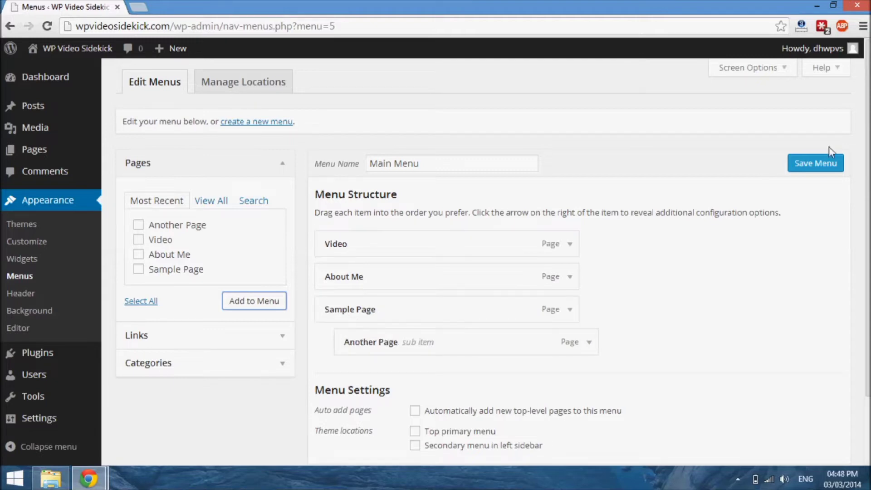
scroll(869, 130, down, 1)
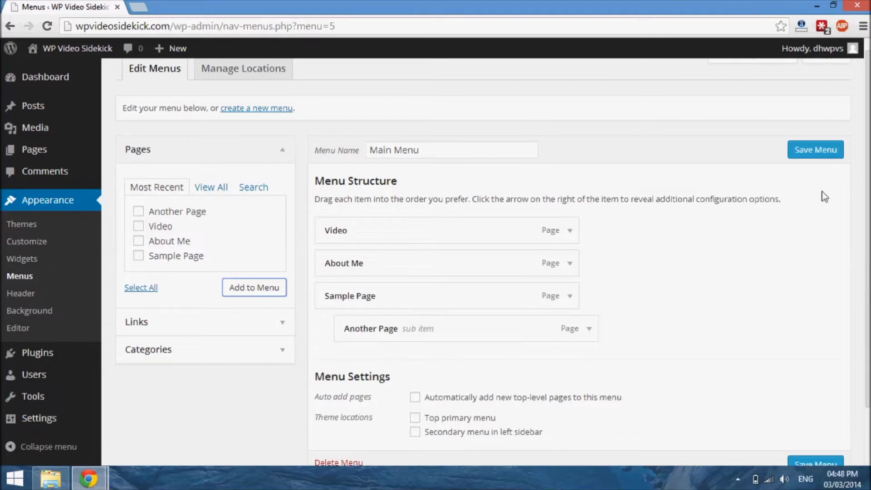
drag(869, 136, 869, 156)
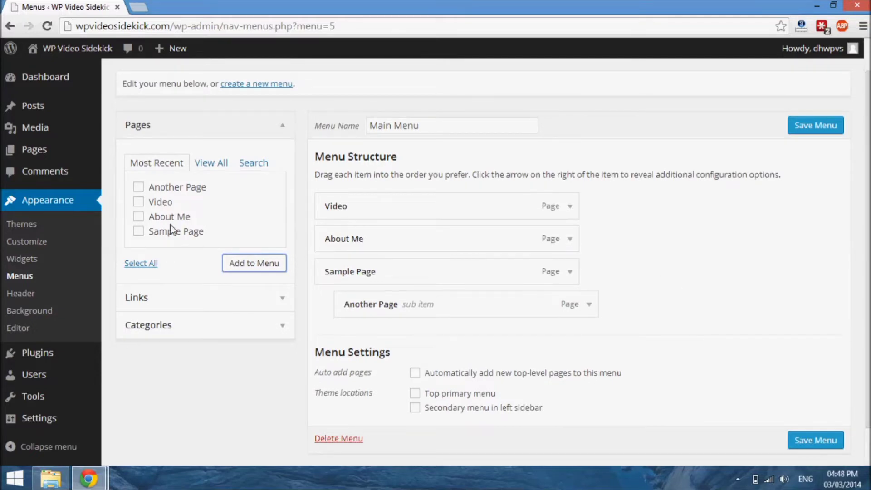
click(218, 304)
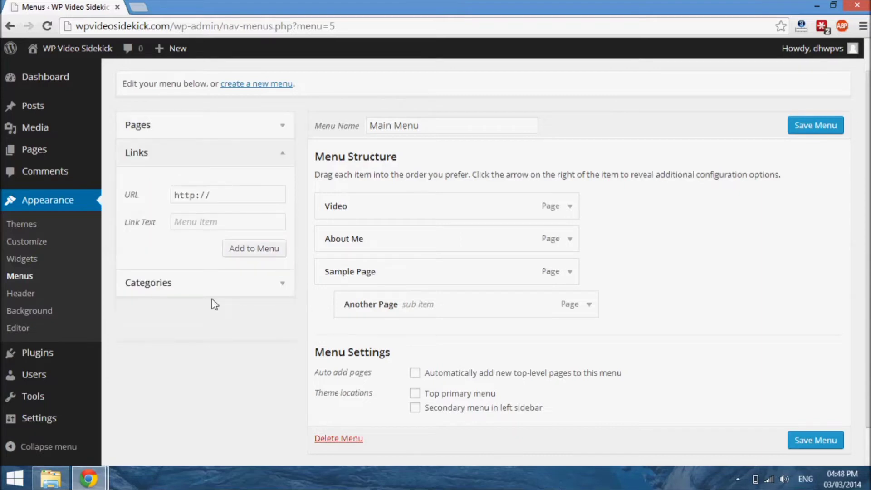
click(226, 155)
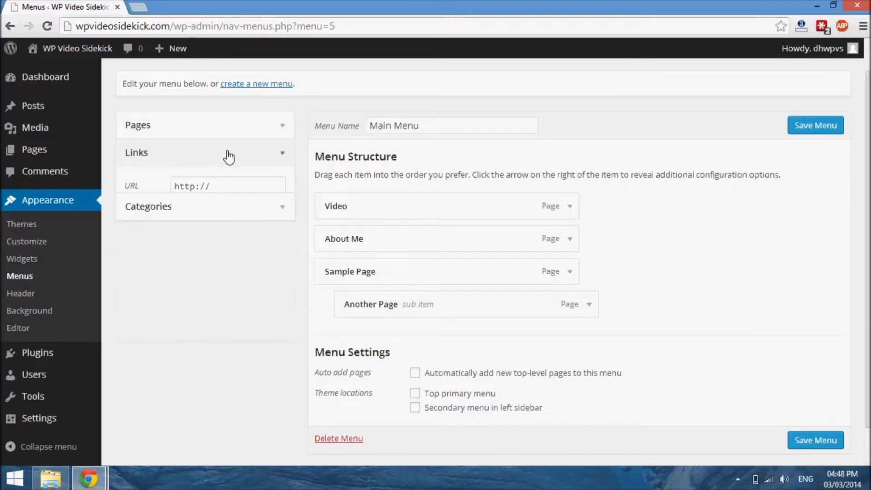
click(286, 156)
click(224, 198)
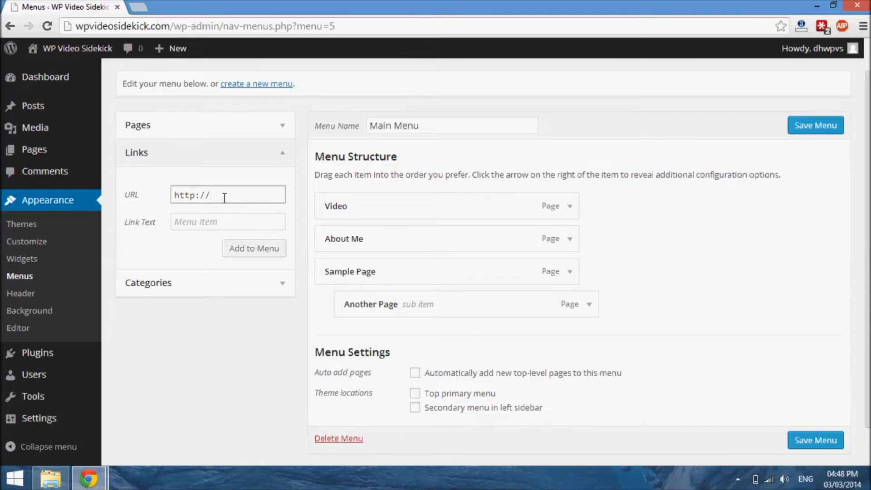
text(facebook.com)
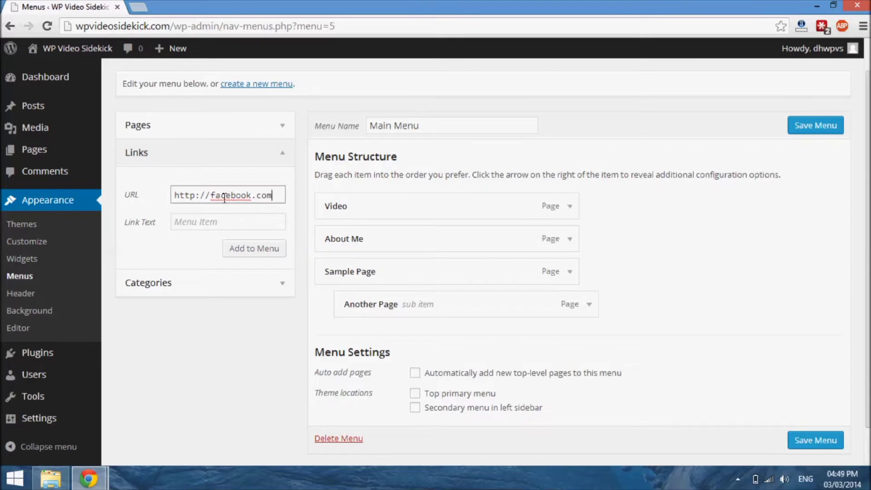
Step: Add the Facebook link to the menu with the text "Like Us" and place it directly above Sample Page
click(196, 227)
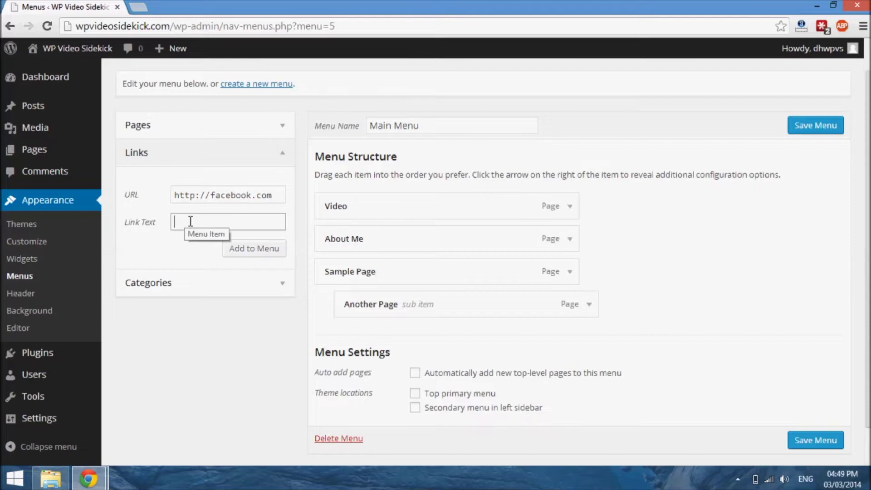
text(Like Us)
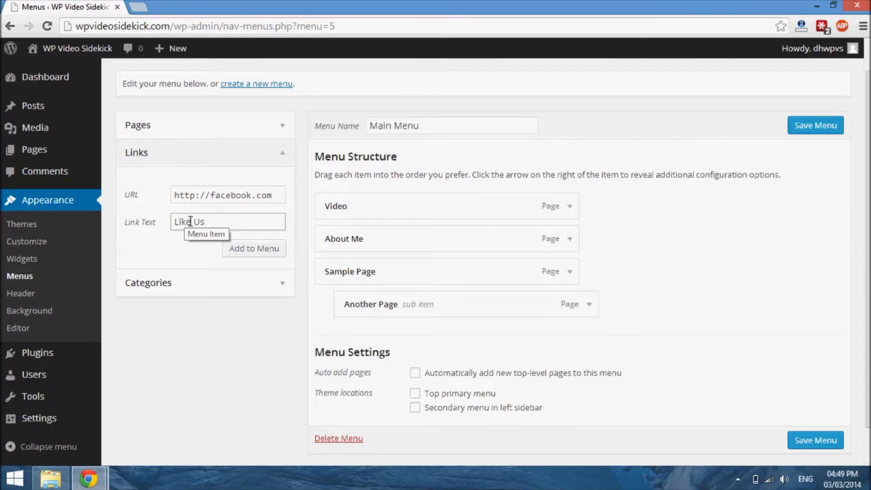
click(265, 252)
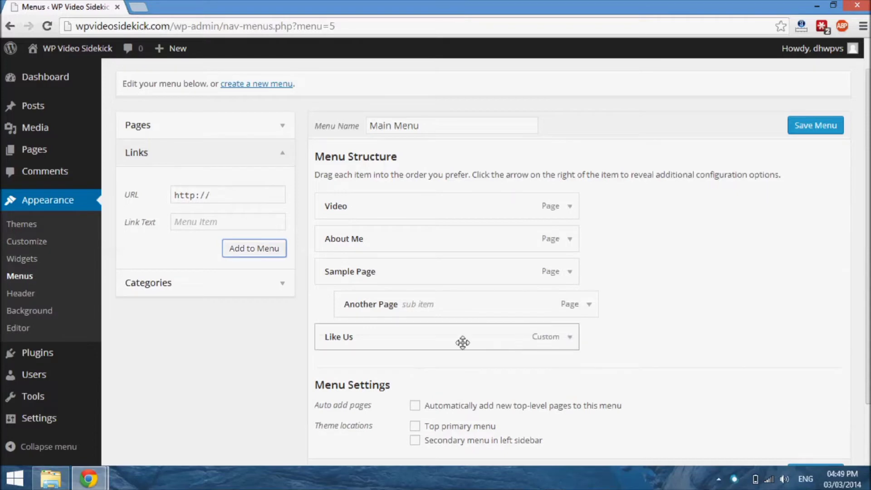
drag(462, 342, 463, 272)
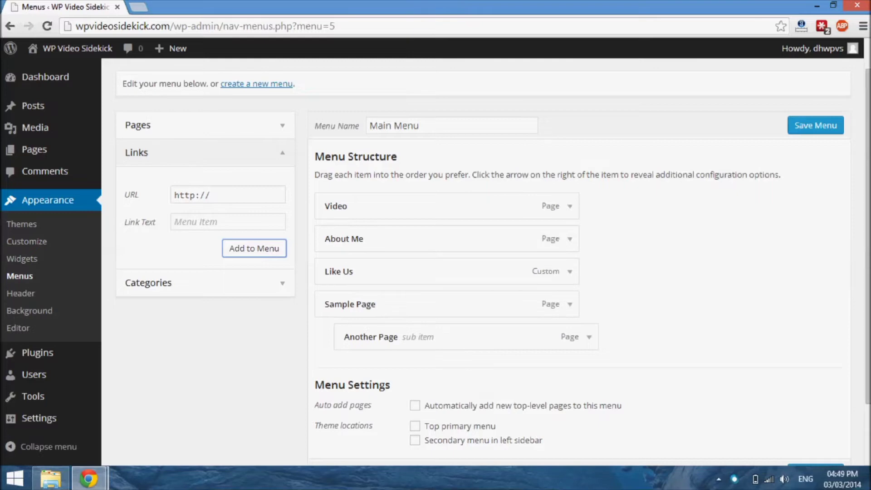
Step: Add the football category to the menu
drag(868, 236, 869, 269)
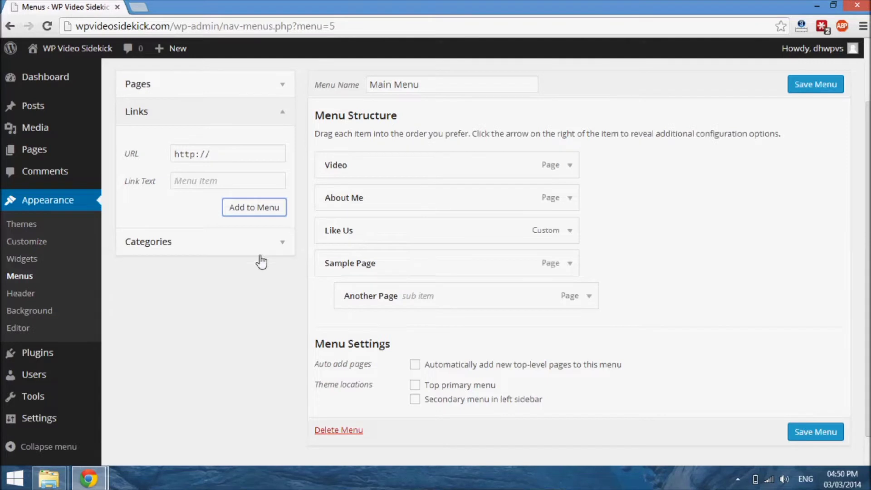
click(284, 243)
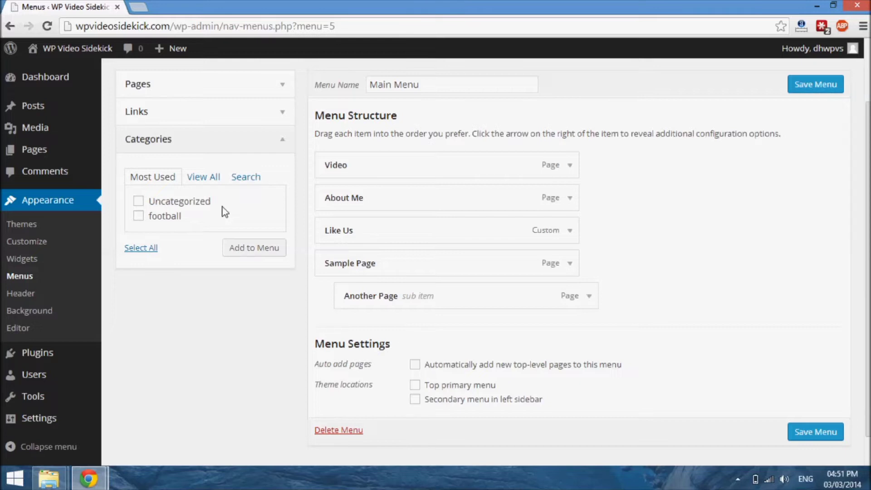
click(139, 217)
click(258, 250)
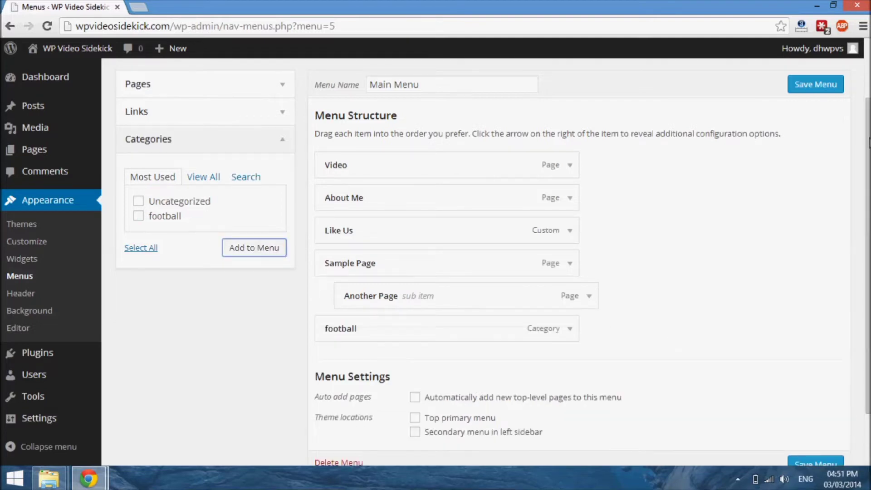
Step: Capitalize the football category item's navigation label as "Football"
scroll(493, 263, down, 1)
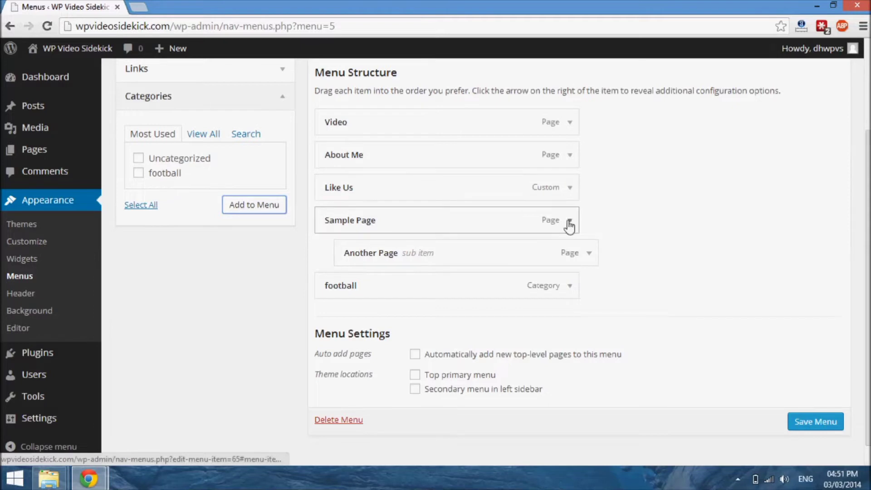
click(570, 287)
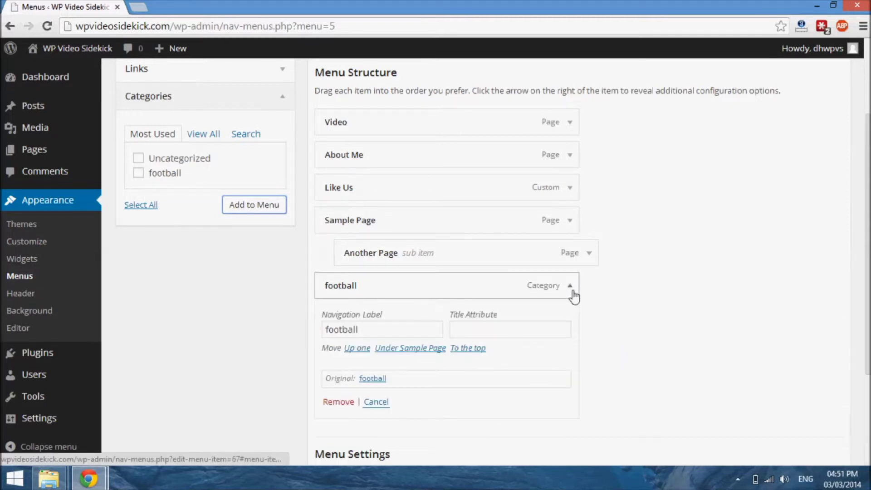
click(367, 336)
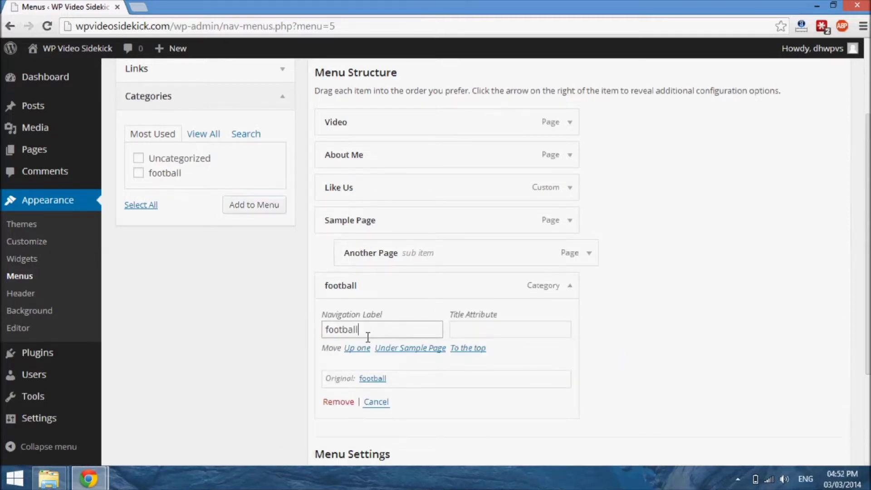
click(329, 337)
text(F)
key(Delete)
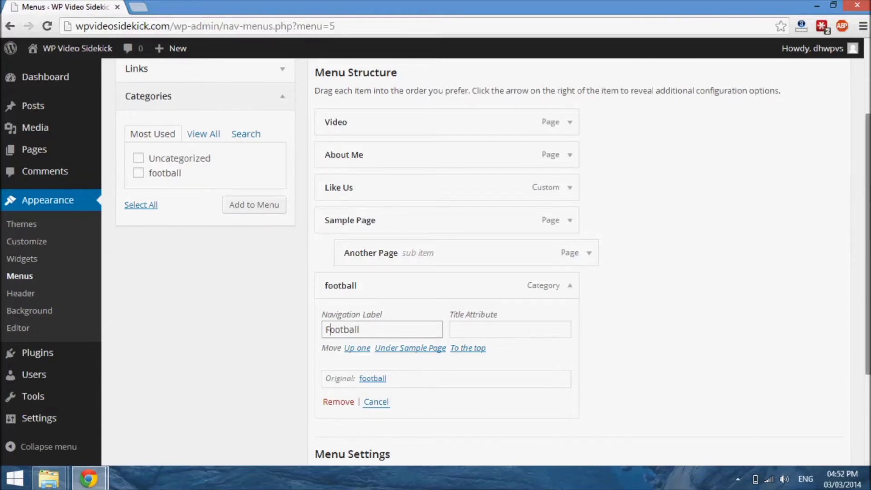
Step: Replace the default URL of a new custom link with the placeholder "#"
scroll(867, 184, down, 1)
drag(867, 206, 867, 219)
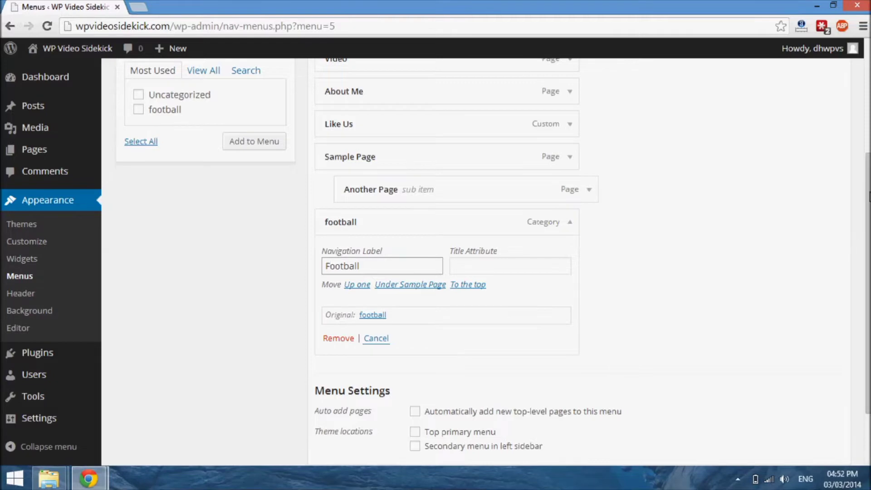
drag(868, 295, 868, 182)
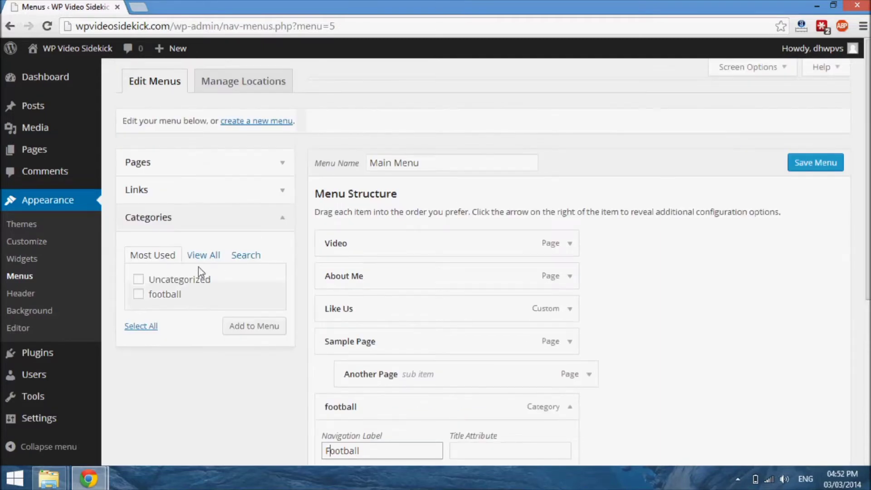
click(284, 220)
click(285, 190)
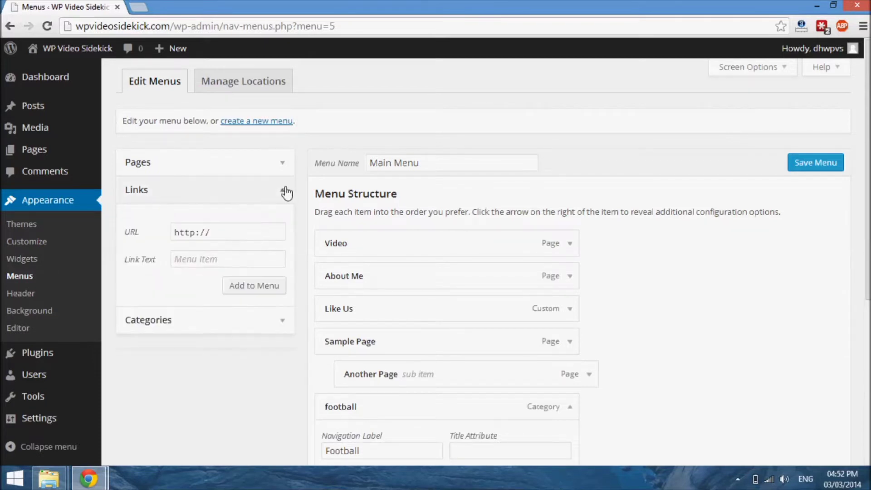
click(227, 242)
key(BackSpace)
key(BackSpace)
key(BackSpace)
key(BackSpace)
key(BackSpace)
key(BackSpace)
key(BackSpace)
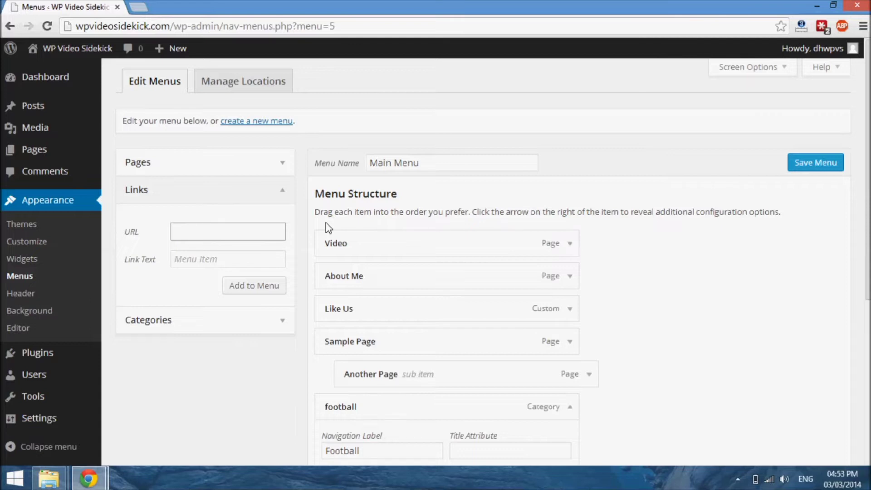
text(#)
Step: Set the placeholder link's text to "Services" and add it to the menu
click(205, 267)
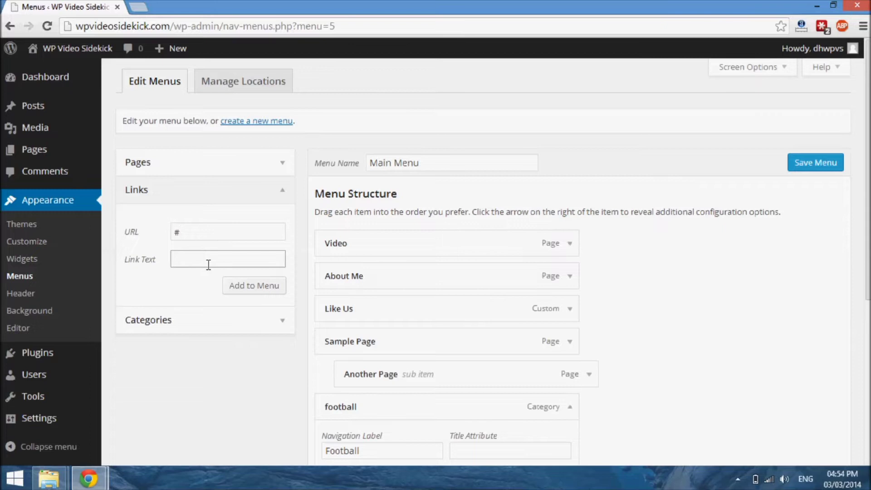
text(Services)
click(253, 286)
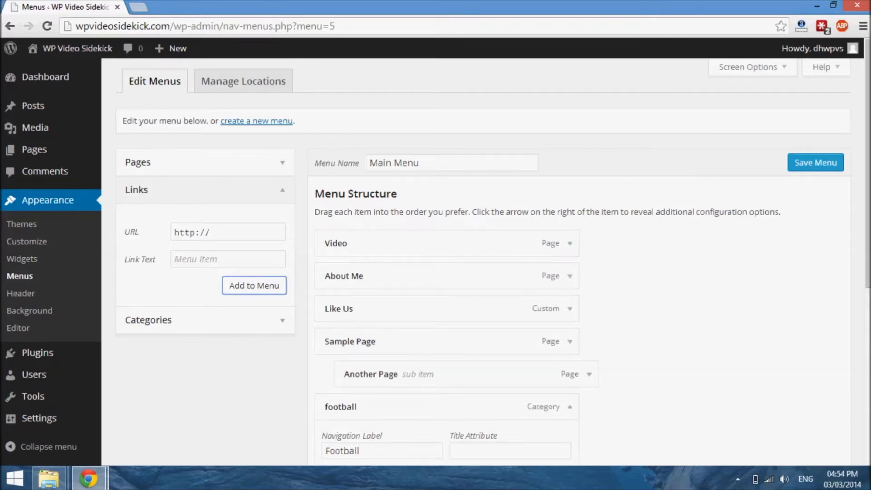
Step: Collapse the football item's settings and move the Video page below Services as its sub item
scroll(494, 254, down, 2)
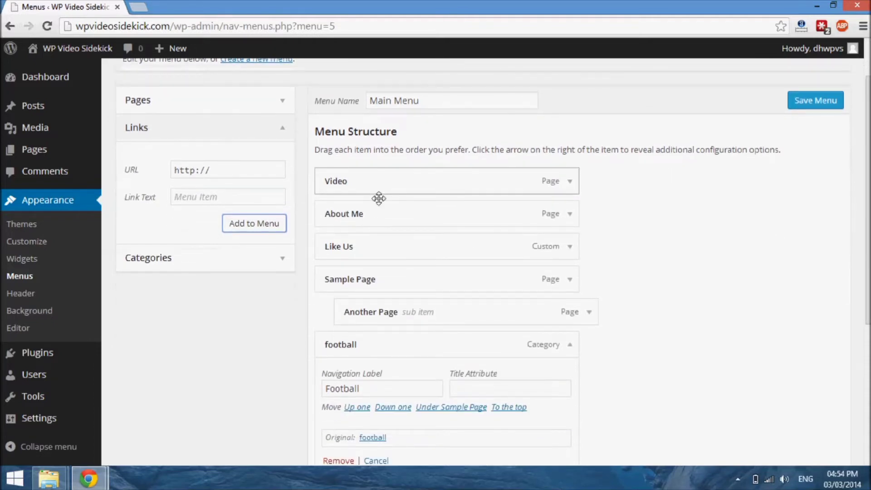
scroll(378, 256, down, 3)
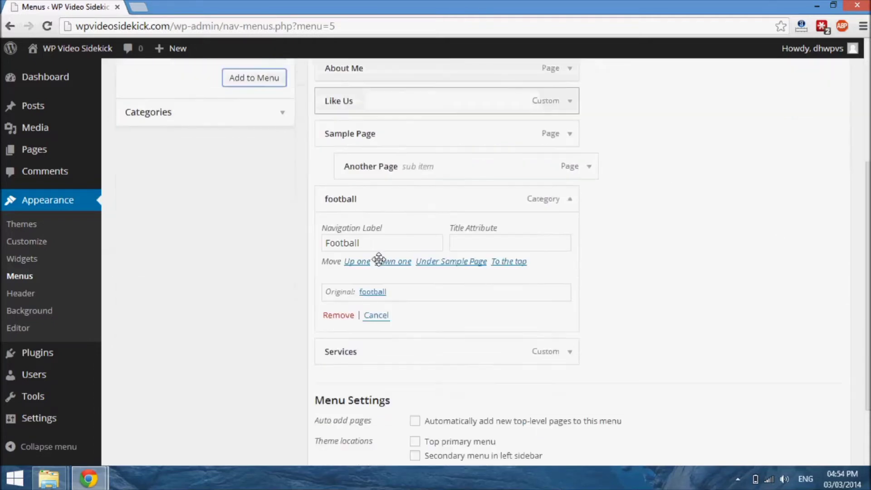
click(572, 203)
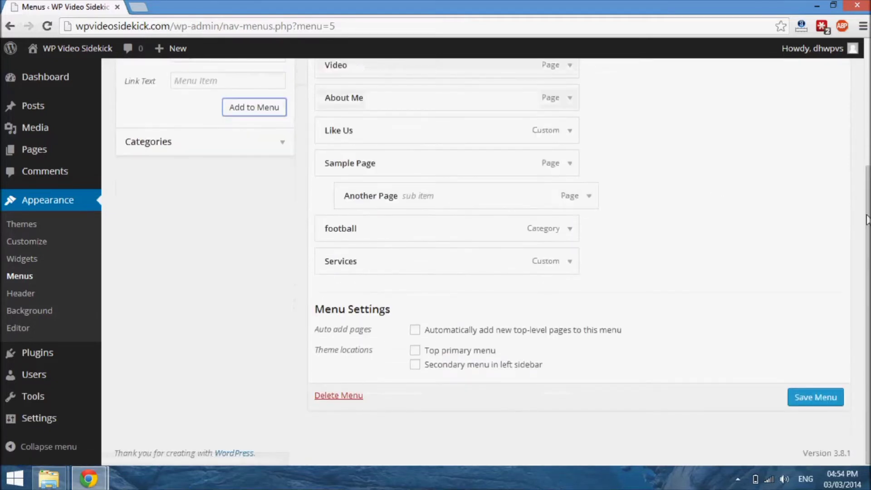
scroll(867, 220, up, 1)
drag(376, 123, 384, 313)
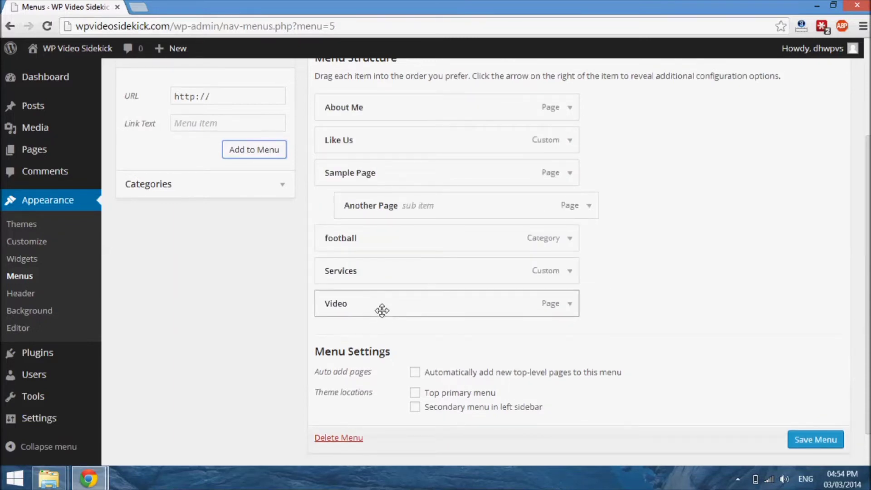
drag(383, 309, 409, 308)
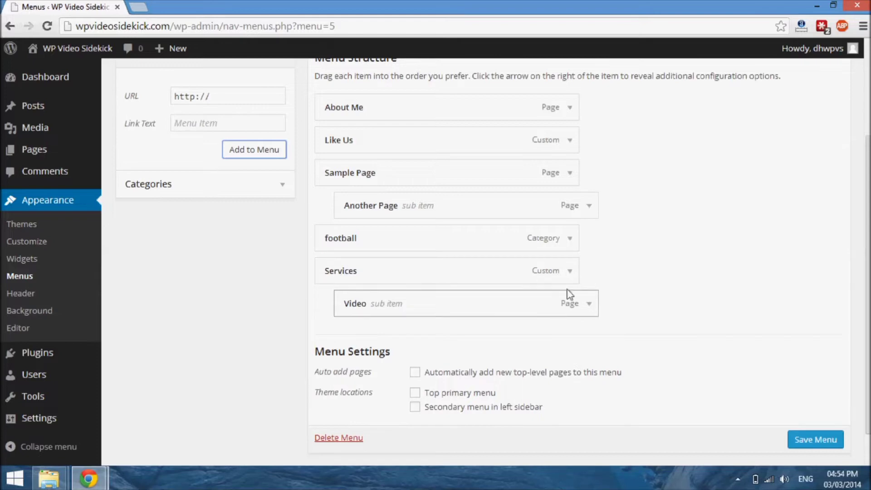
Step: Assign Main Menu to the Top primary menu theme location and save the menu
scroll(493, 261, down, 1)
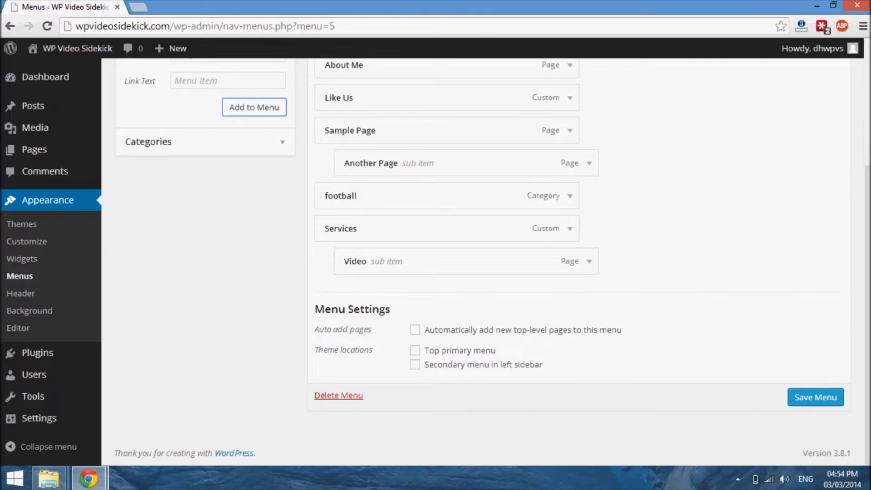
scroll(493, 261, up, 3)
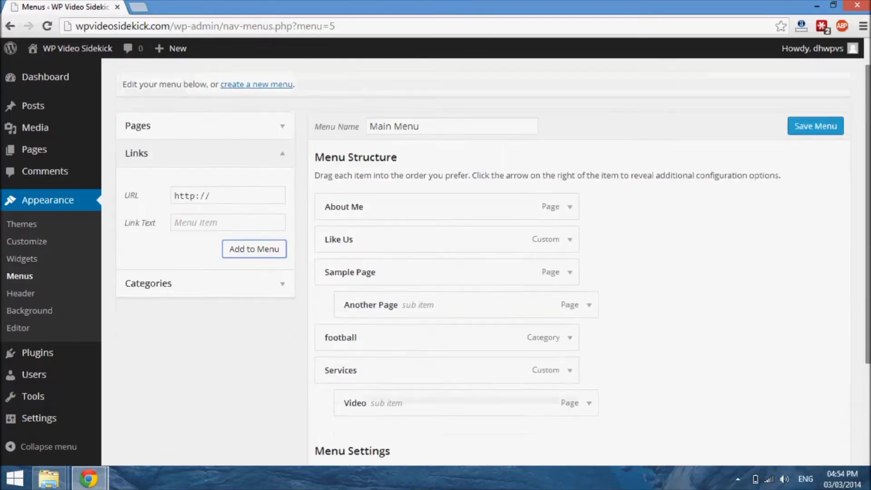
scroll(493, 262, down, 3)
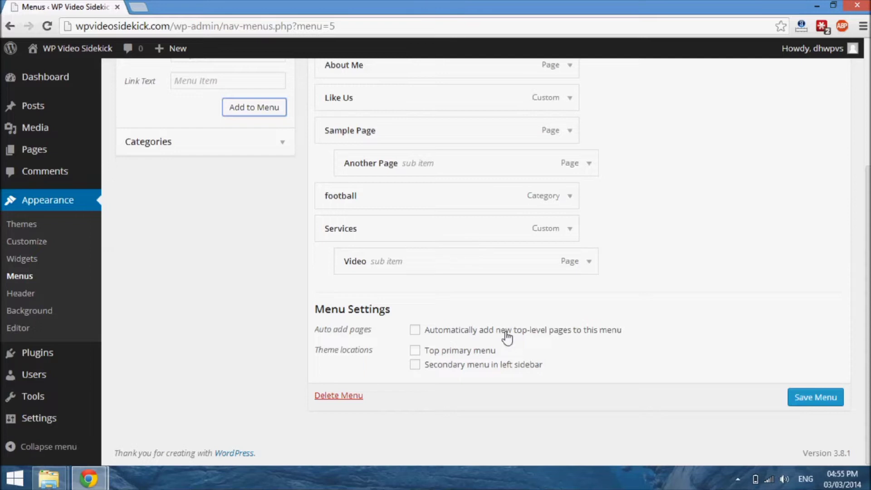
click(416, 351)
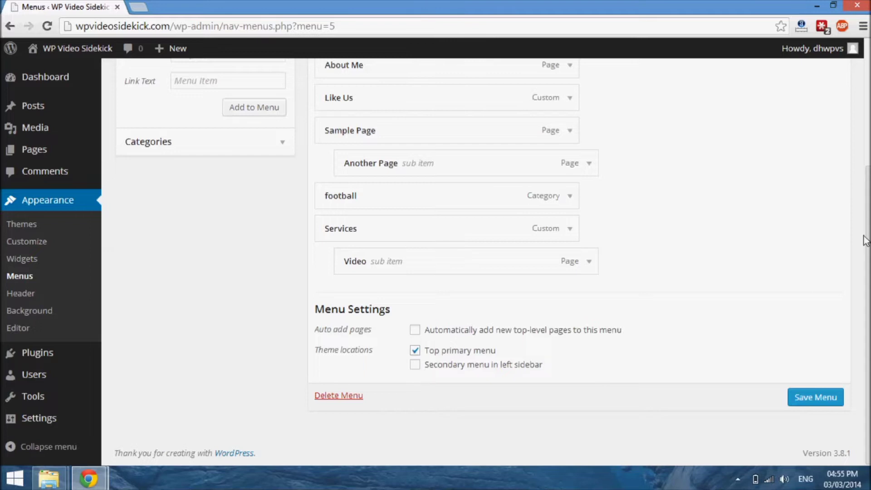
scroll(863, 109, up, 3)
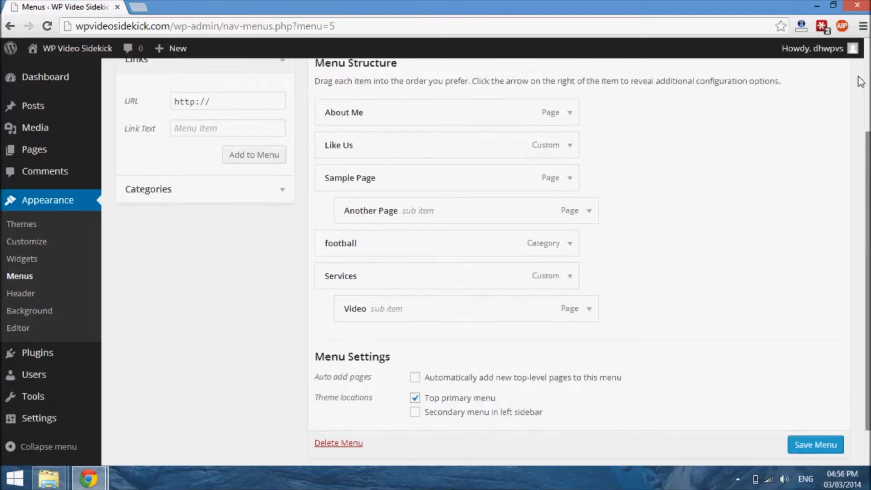
scroll(863, 109, down, 3)
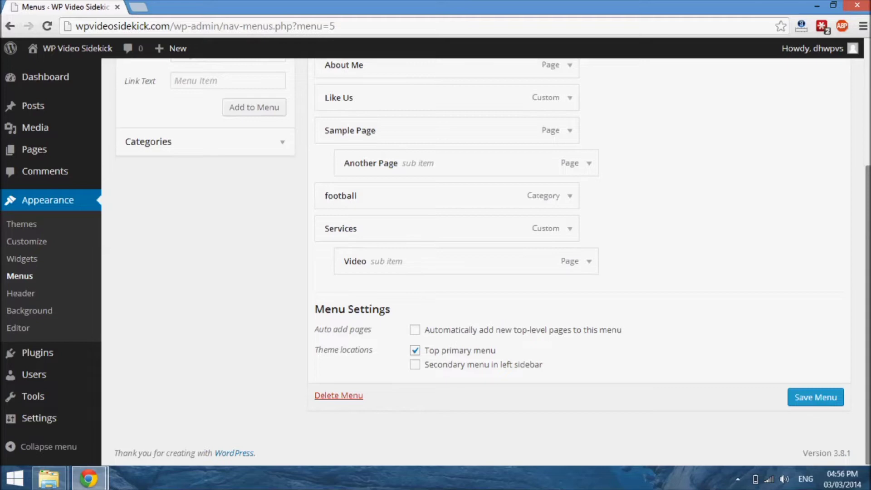
click(806, 397)
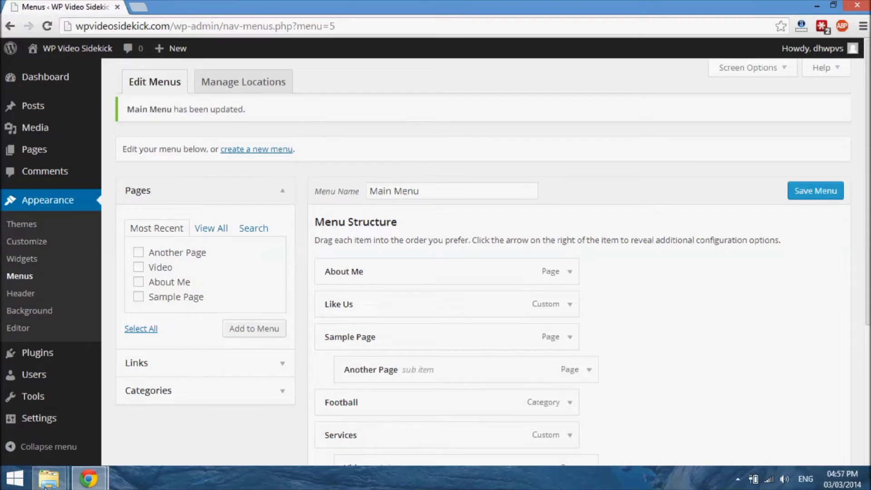
Step: Switch to the browser window with the live site and reload its home page to load the updated menu
mouse_move(91, 481)
click(204, 403)
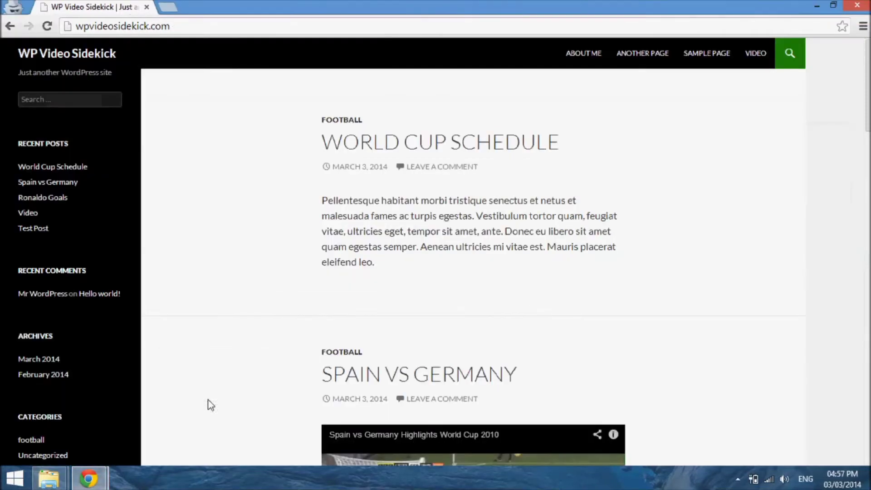
click(47, 26)
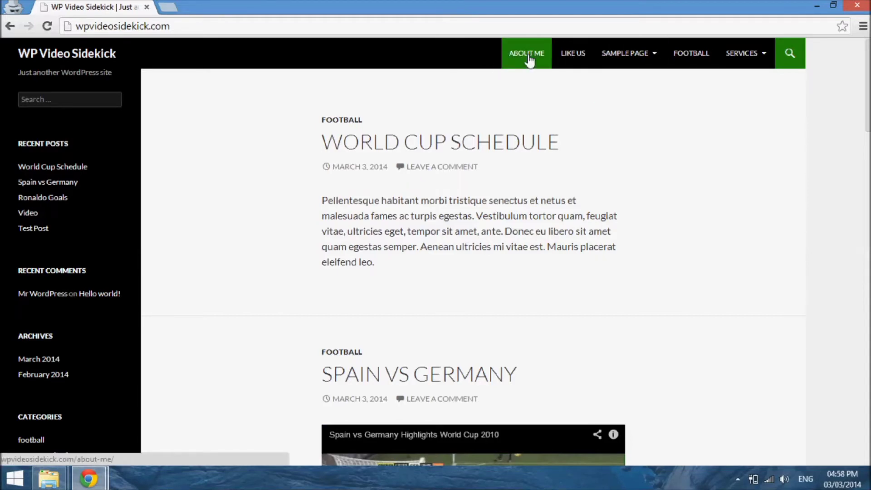
Step: Open the Like Us menu link in a new tab, check its destination, and return to the site
right_click(576, 59)
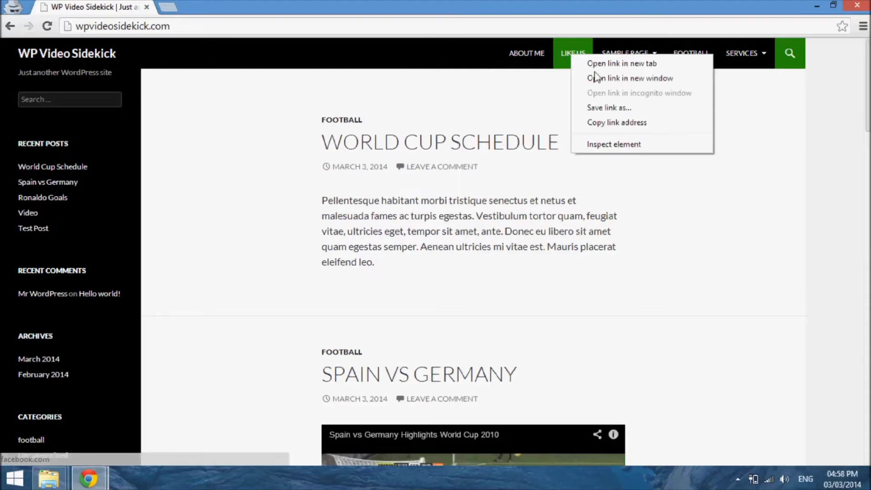
click(595, 61)
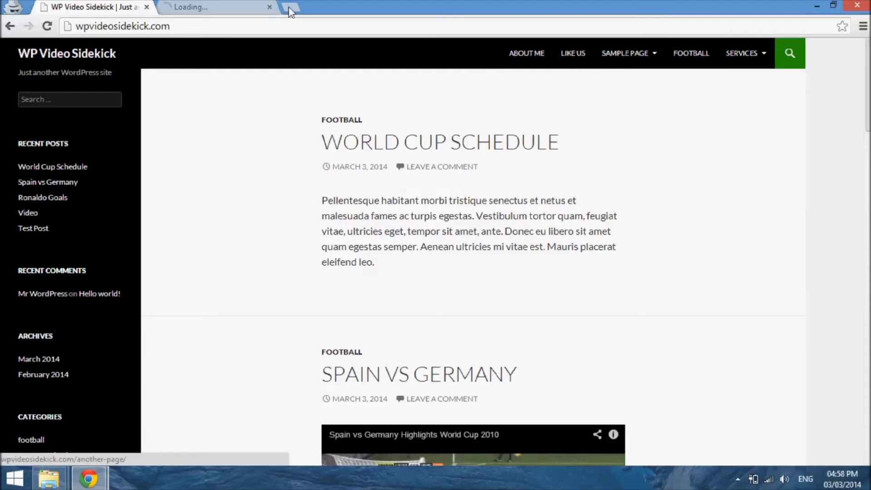
click(203, 7)
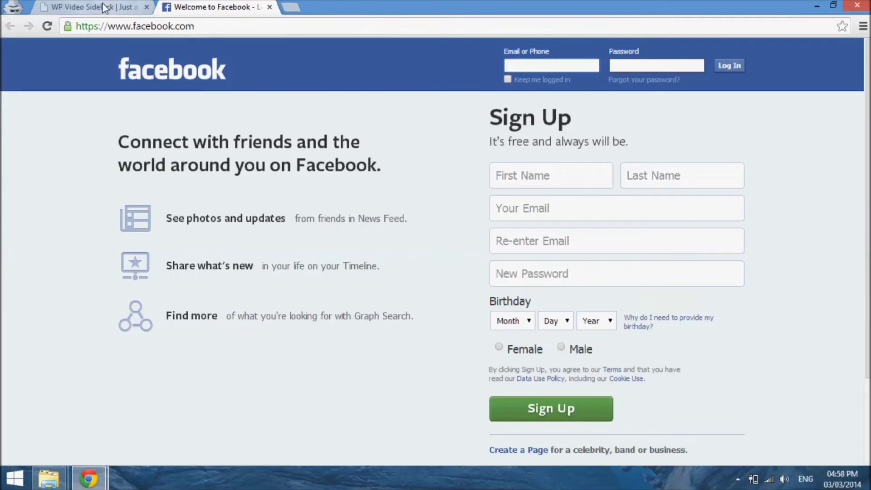
click(109, 9)
Step: Check the Sample Page submenu, then open the Football category from the site menu and look through its posts
mouse_move(608, 58)
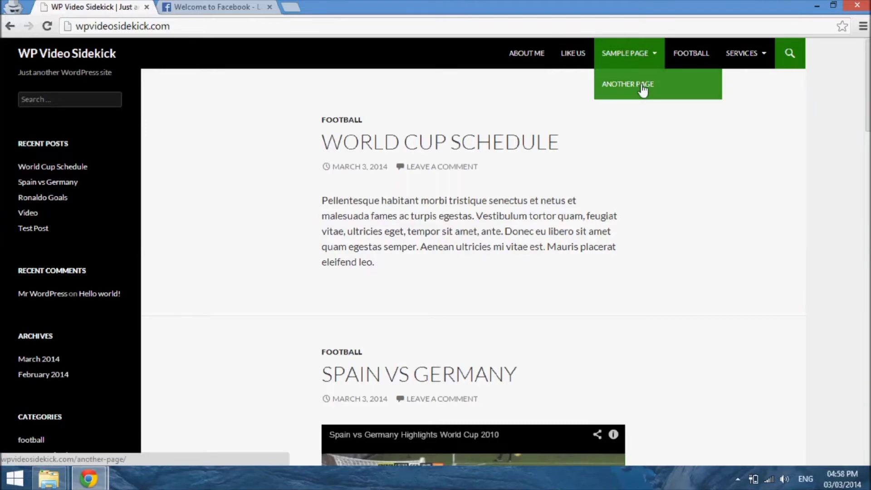
click(699, 53)
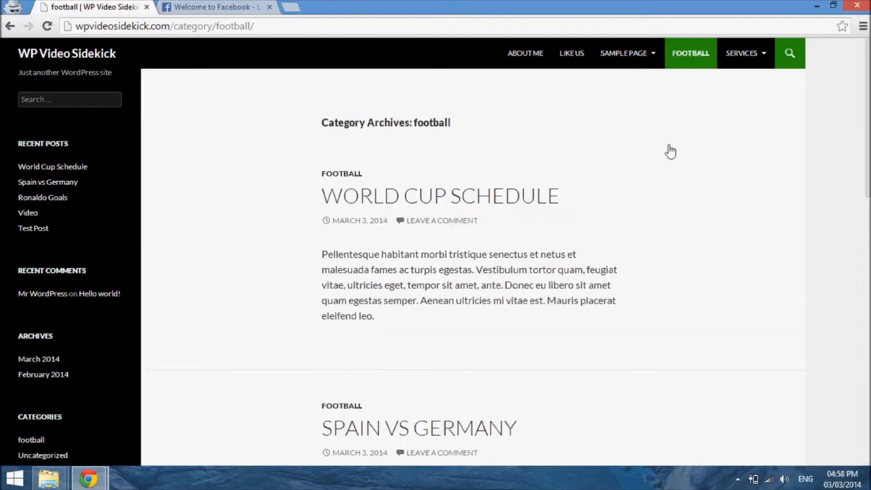
scroll(668, 150, down, 3)
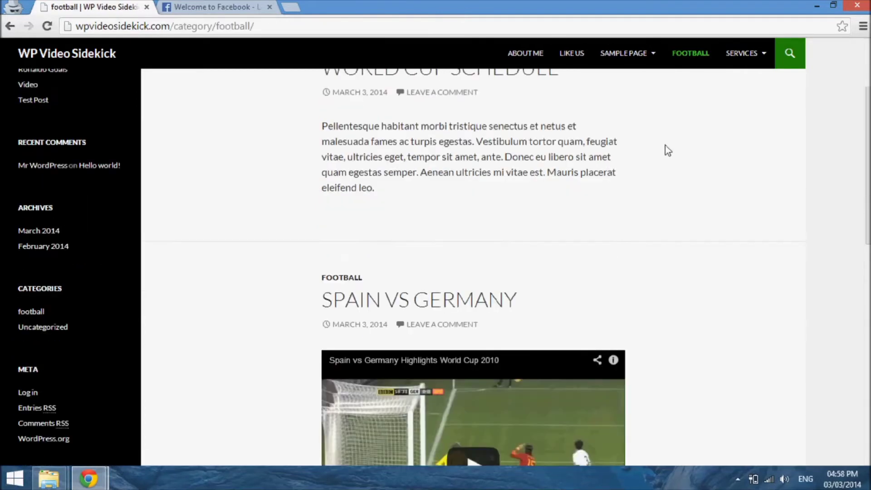
scroll(668, 150, down, 10)
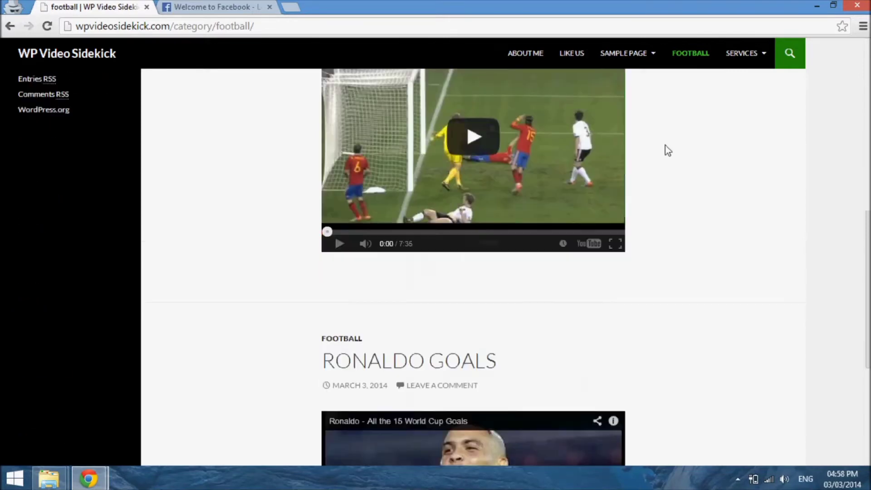
scroll(666, 145, down, 3)
scroll(666, 145, up, 12)
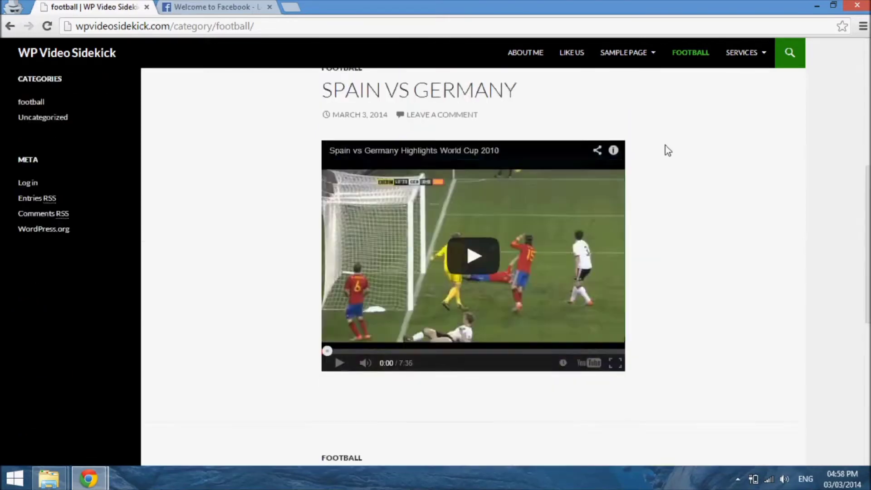
scroll(667, 150, up, 1)
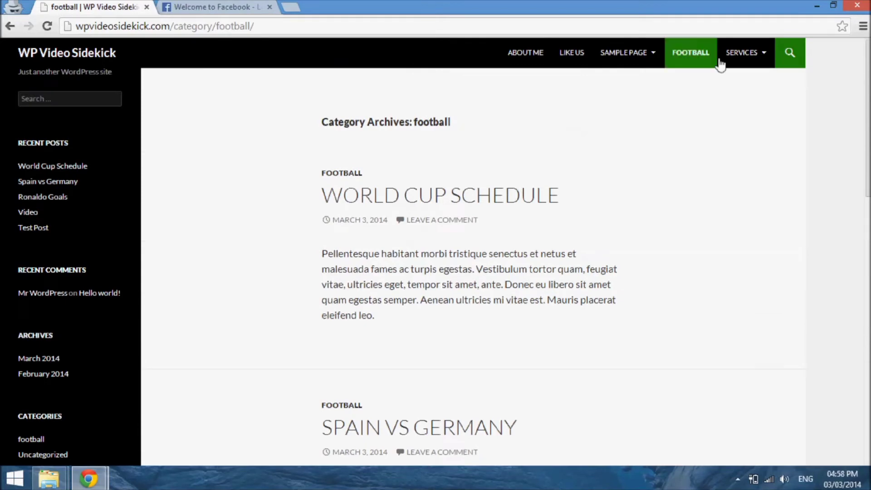
Step: Test the Services placeholder item in the site menu and open the Video page from its submenu
mouse_move(740, 64)
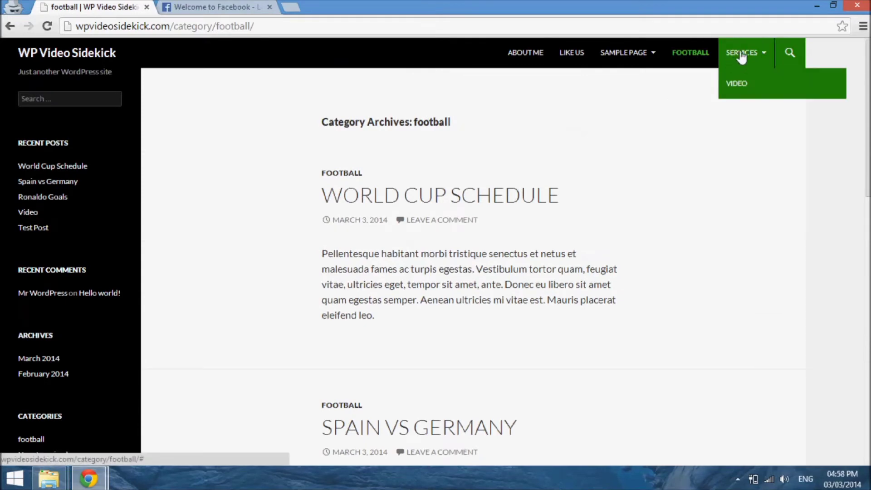
click(739, 53)
click(744, 91)
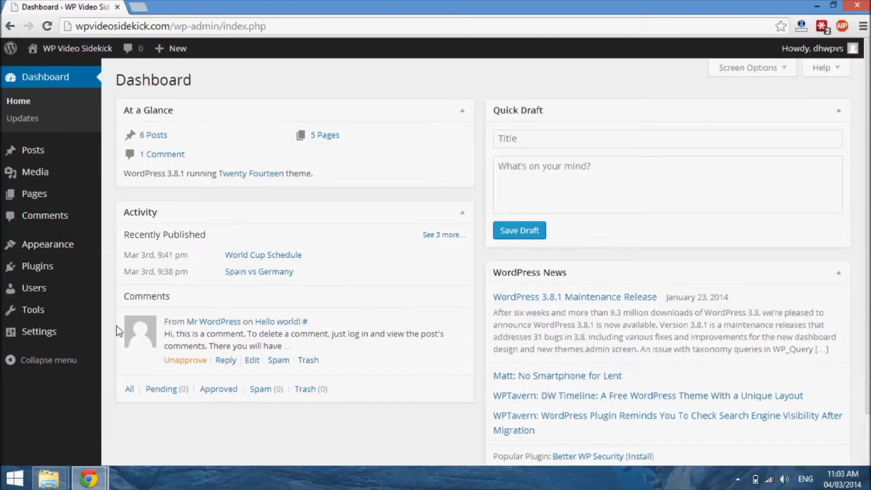
Step: In the dashboard's General Settings, replace the site tagline with "How To Become A WP PRo"
mouse_move(45, 332)
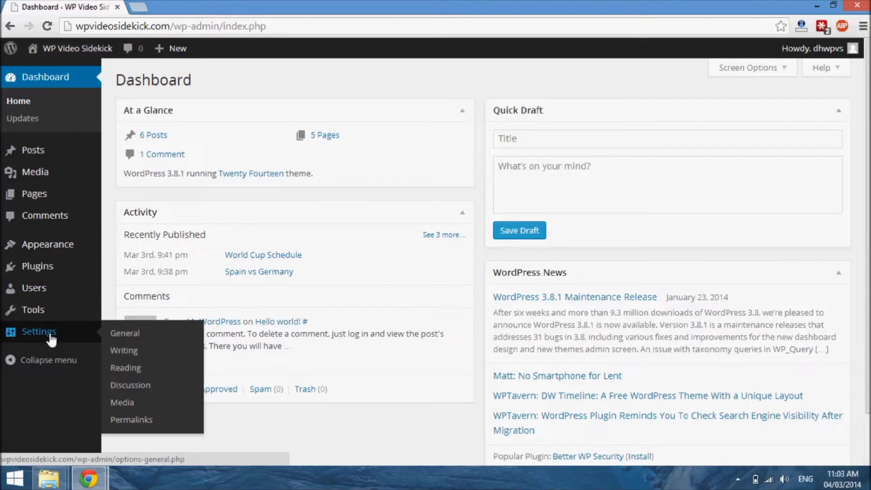
click(50, 335)
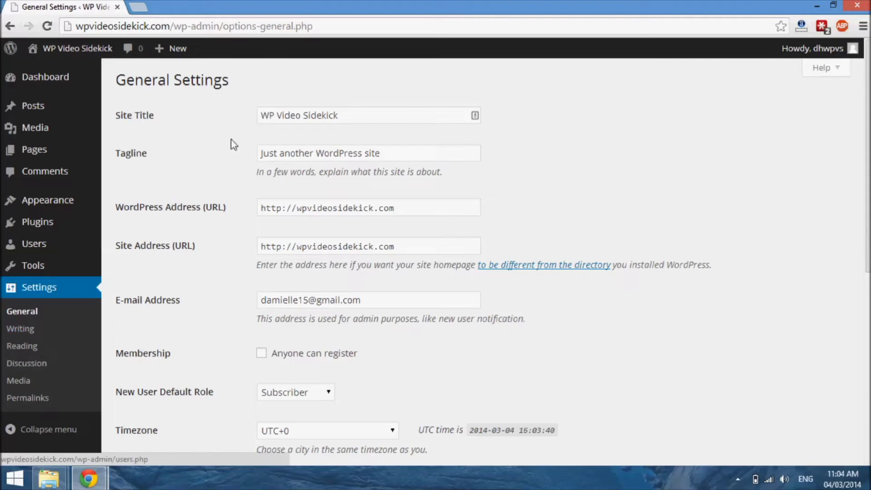
click(368, 121)
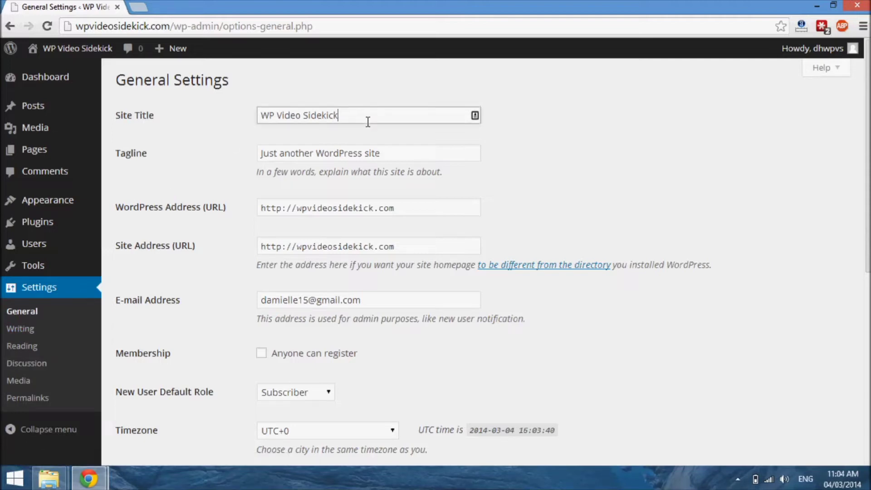
drag(392, 158, 230, 161)
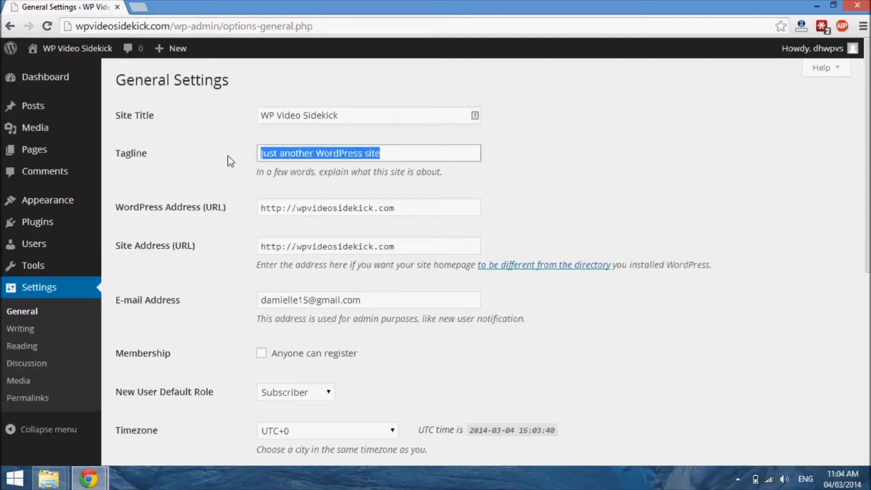
text(How )
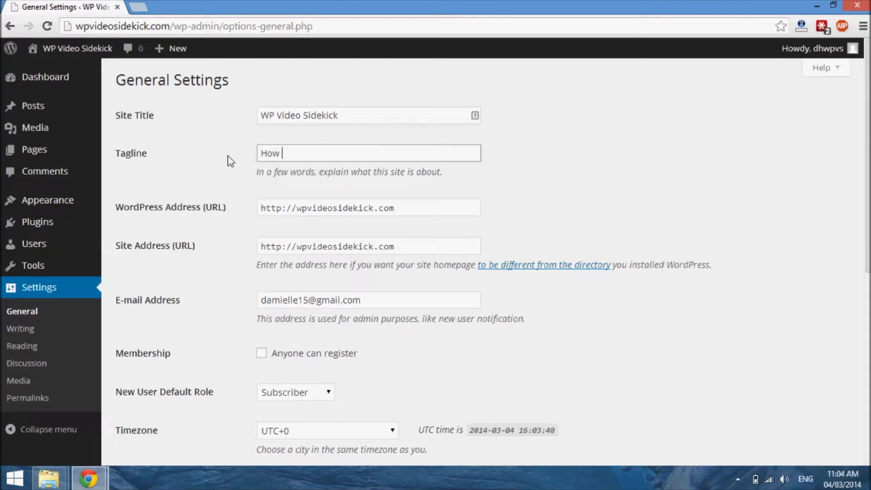
text(To Bevcome A)
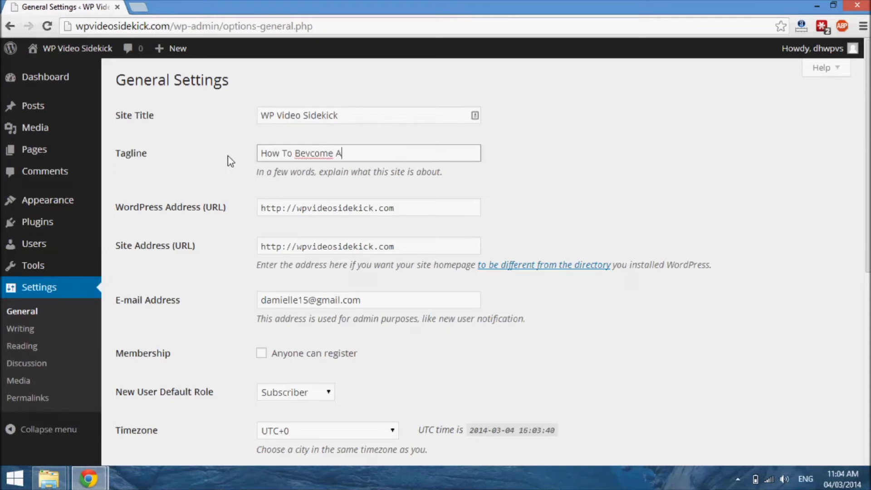
text( WP PRo)
click(312, 155)
key(BackSpace)
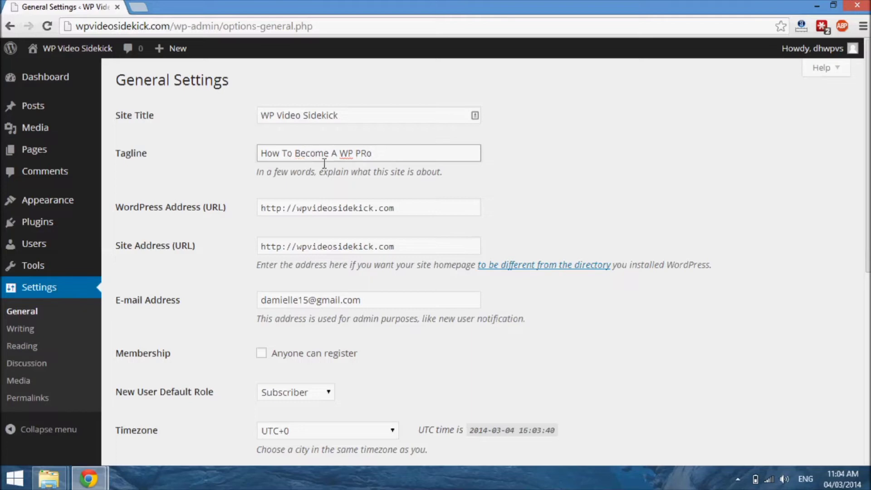
Step: Check where the title and tagline appear on the live blog page, then return to General Settings
mouse_move(89, 478)
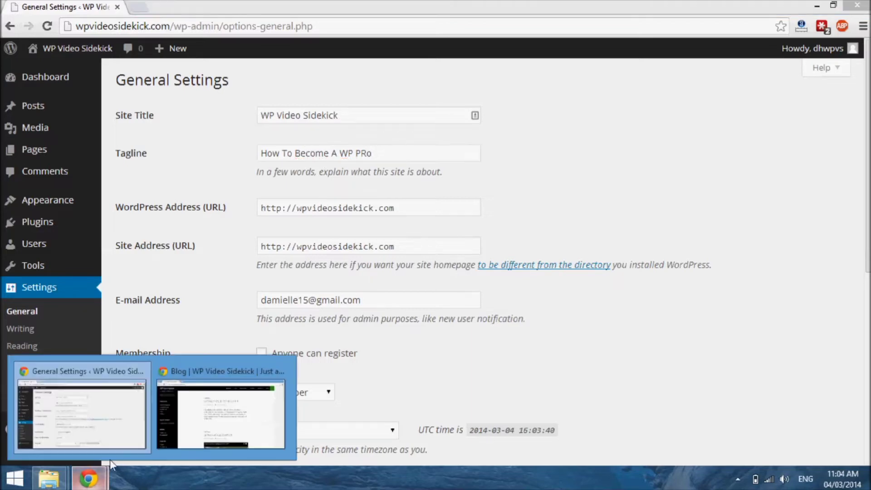
click(178, 413)
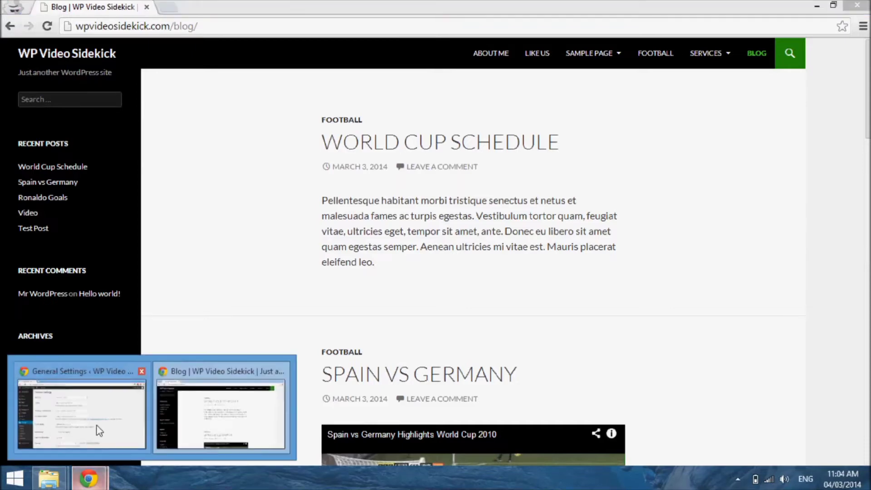
click(81, 408)
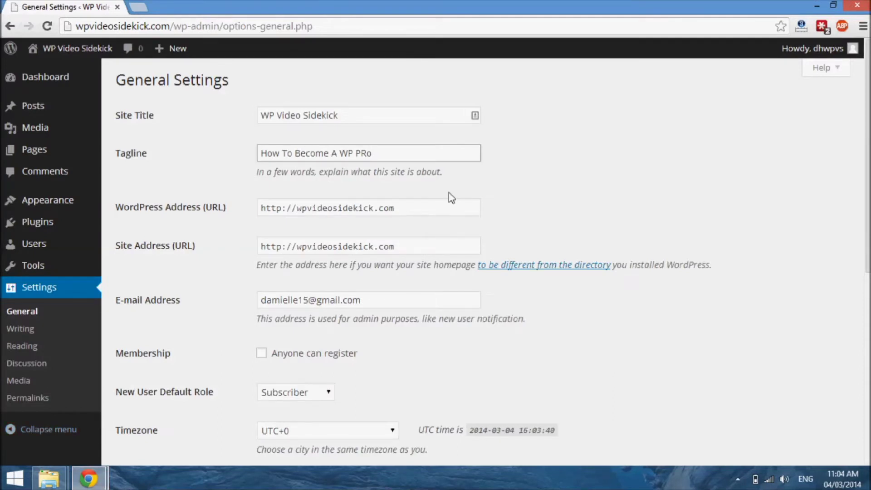
Step: Review the address, membership, timezone, and date and time format fields in General Settings, then save the changes
click(400, 160)
click(416, 212)
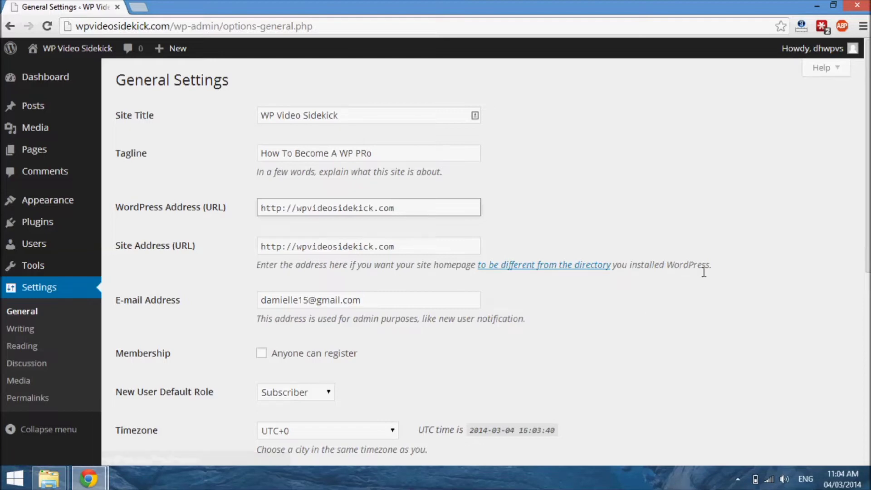
click(421, 247)
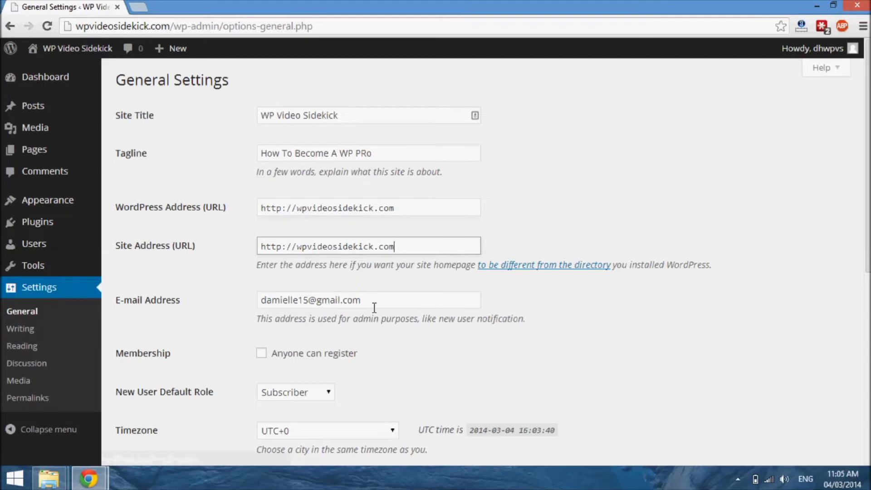
scroll(364, 331, down, 1)
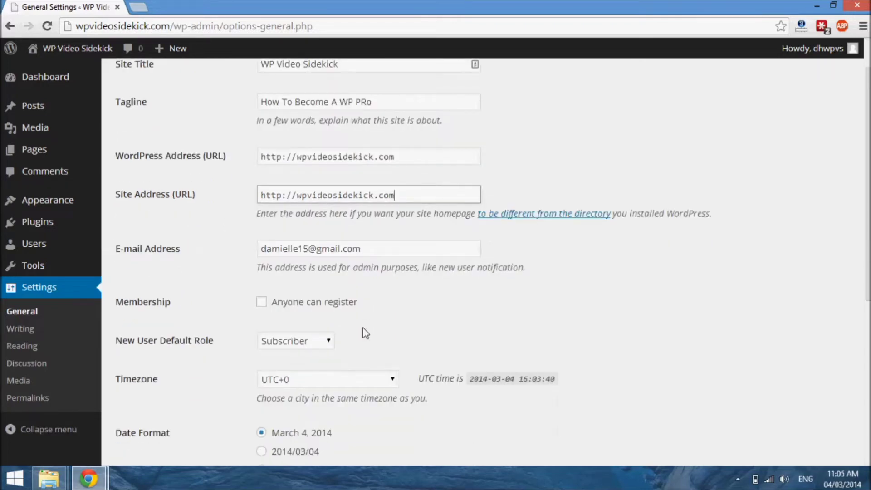
scroll(368, 333, down, 2)
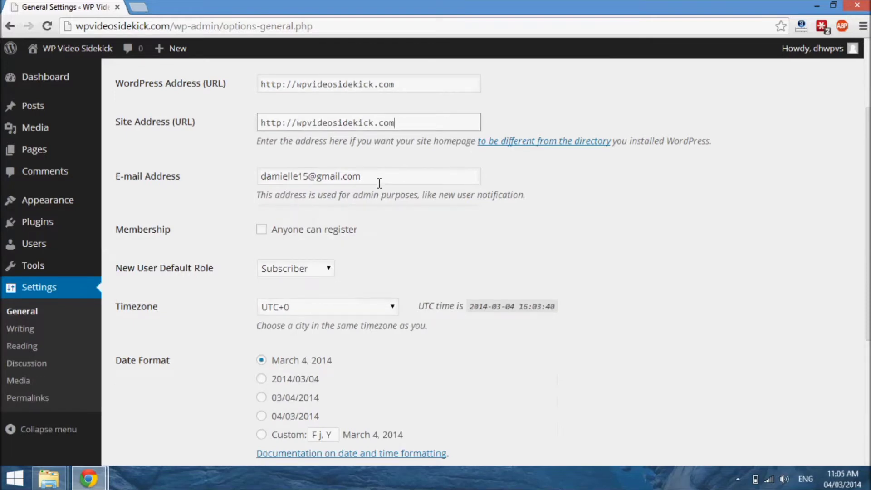
scroll(380, 183, down, 3)
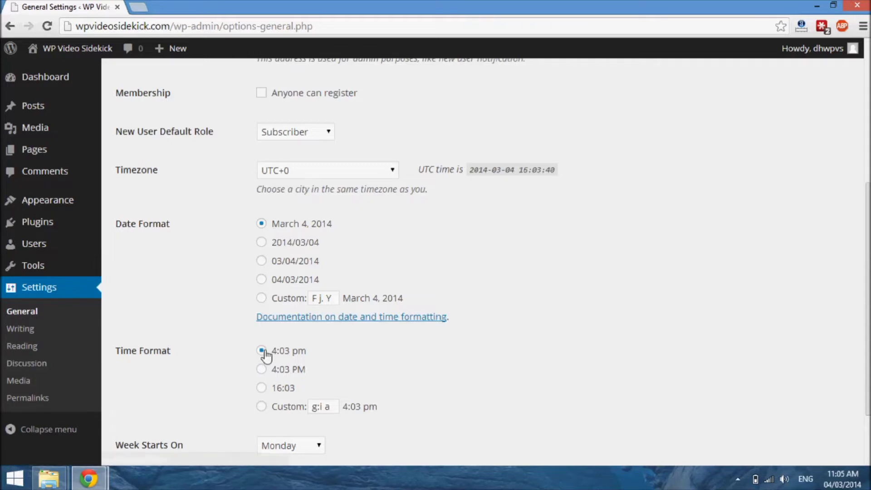
scroll(266, 356, down, 2)
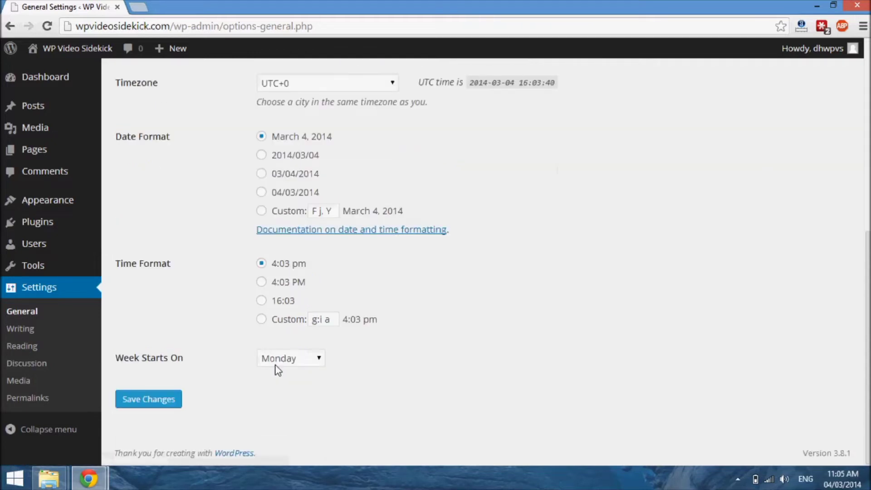
click(156, 409)
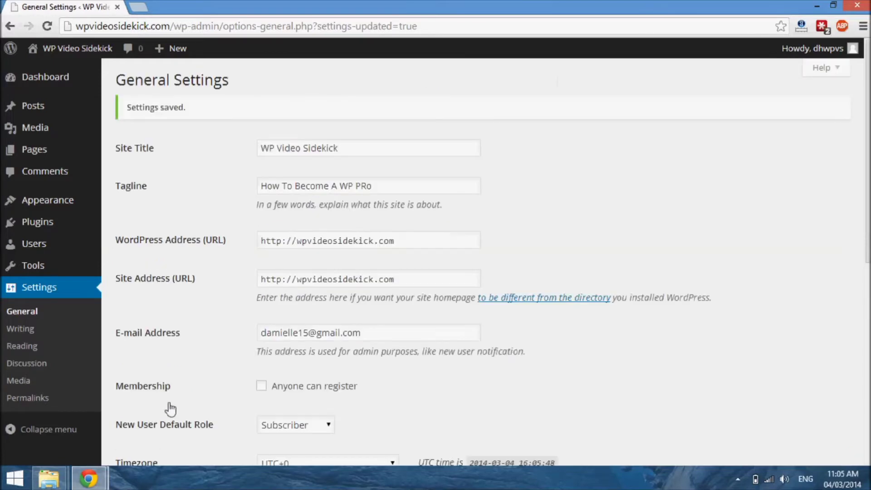
Step: Reload the live blog page to check the saved tagline, then return to General Settings
scroll(594, 361, down, 5)
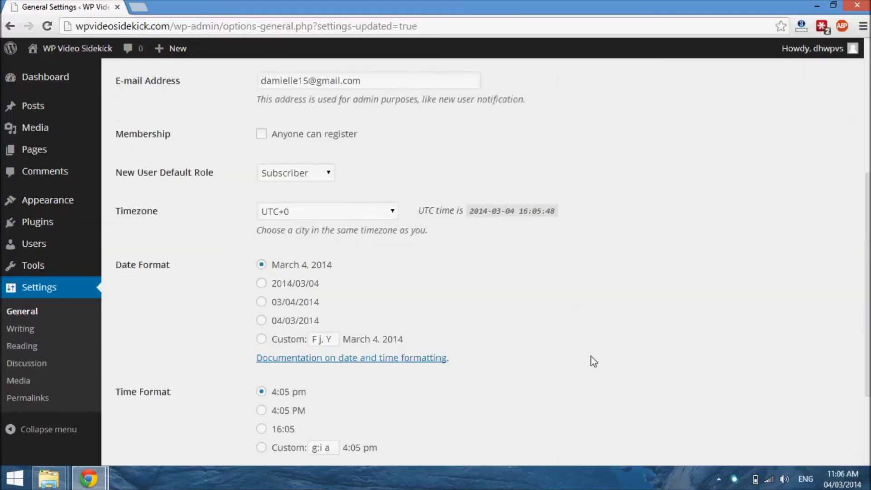
scroll(594, 362, down, 3)
scroll(593, 362, up, 8)
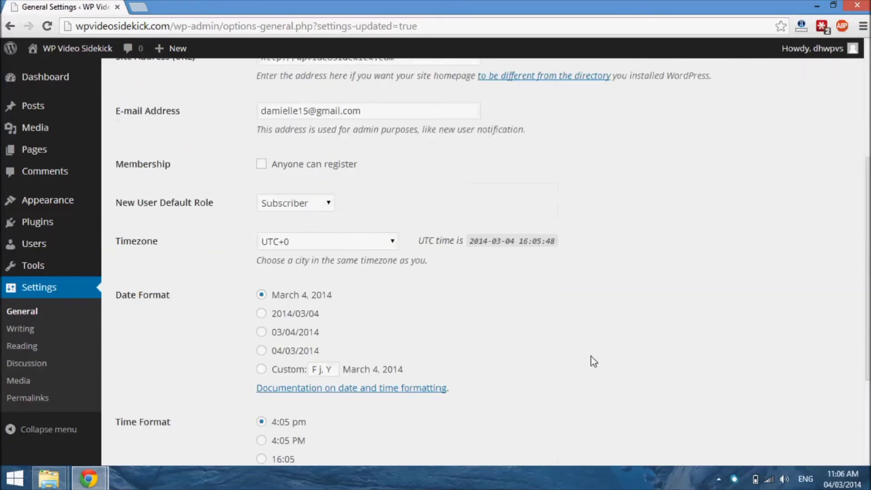
scroll(594, 362, down, 8)
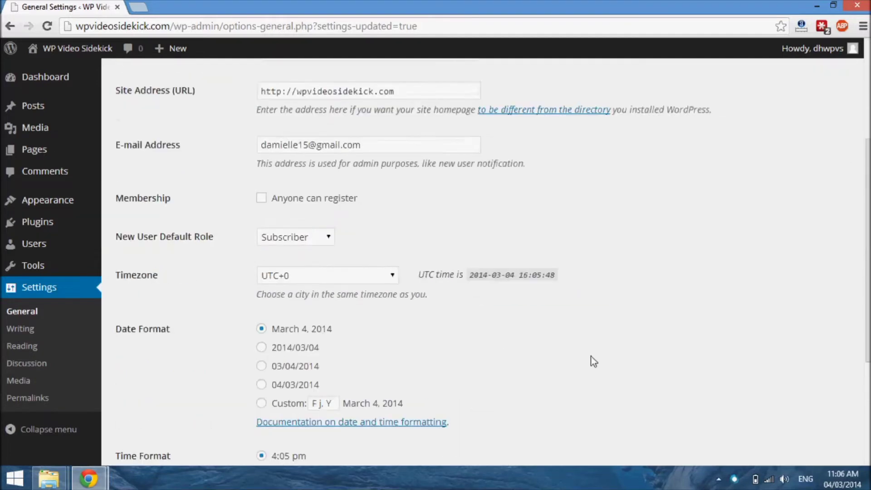
mouse_move(97, 480)
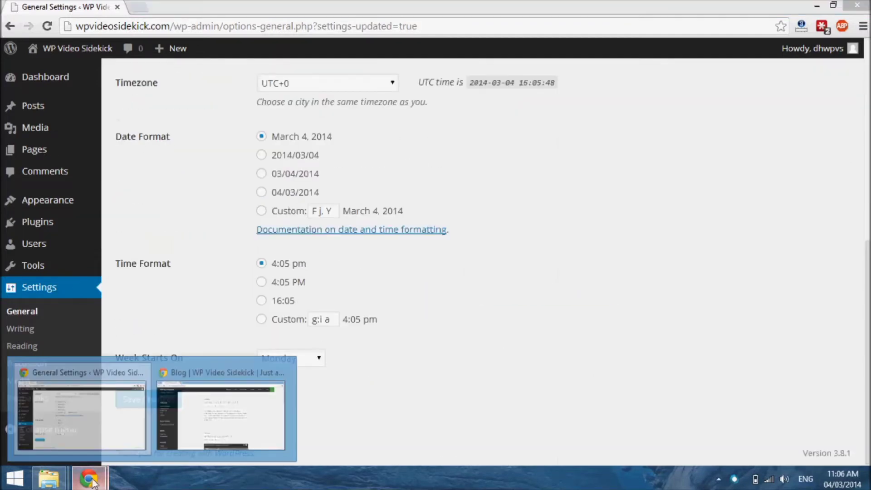
click(205, 407)
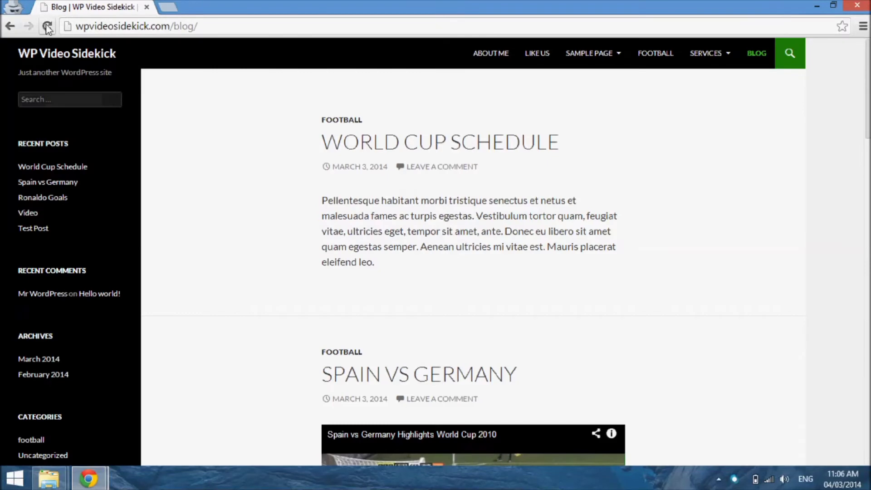
key(F5)
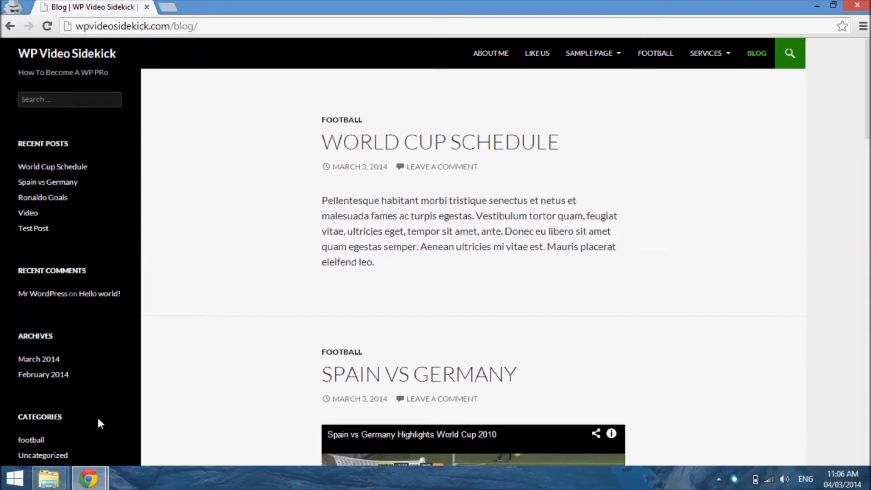
mouse_move(89, 479)
click(91, 385)
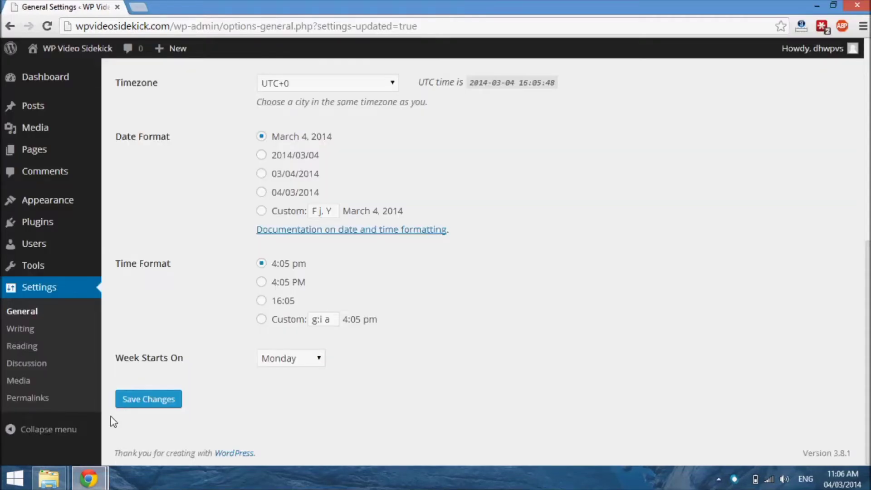
Step: Look at the tagline on the live blog page once more, then open the dashboard's Writing Settings
mouse_move(89, 479)
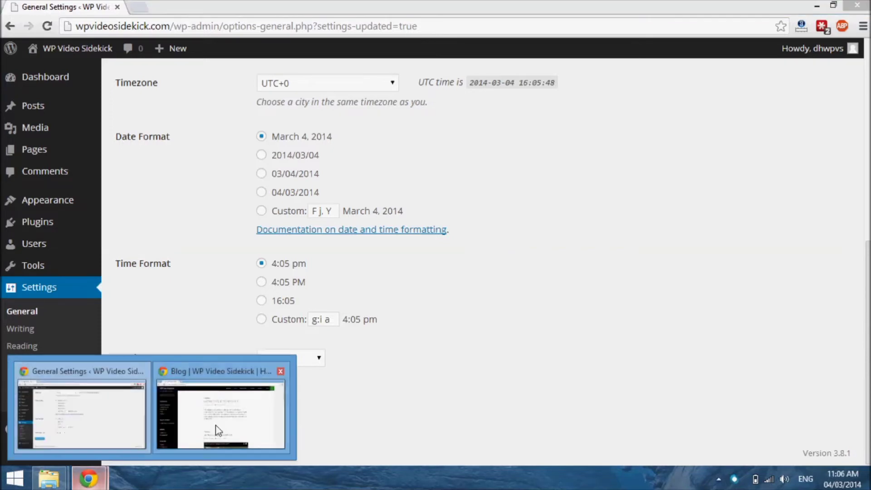
click(218, 432)
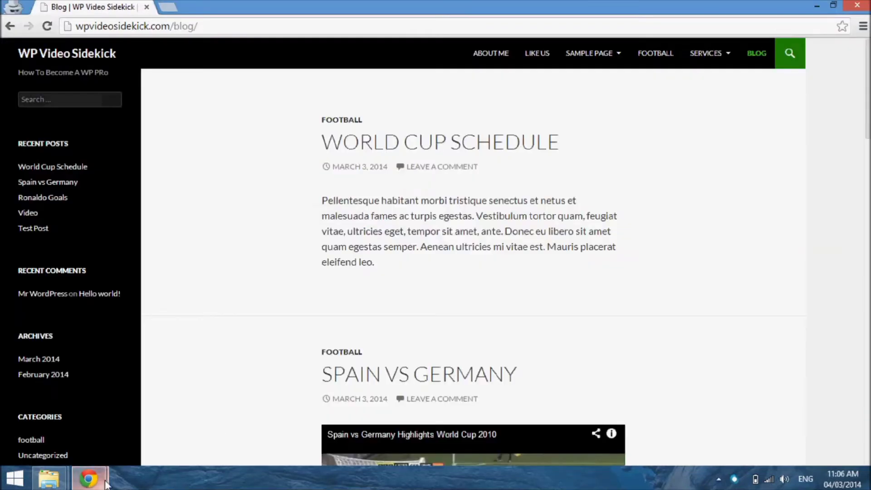
mouse_move(105, 481)
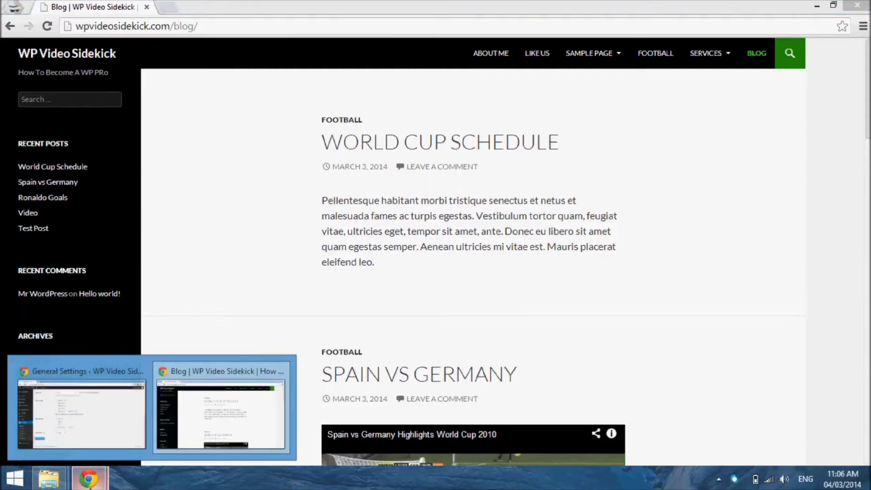
click(95, 441)
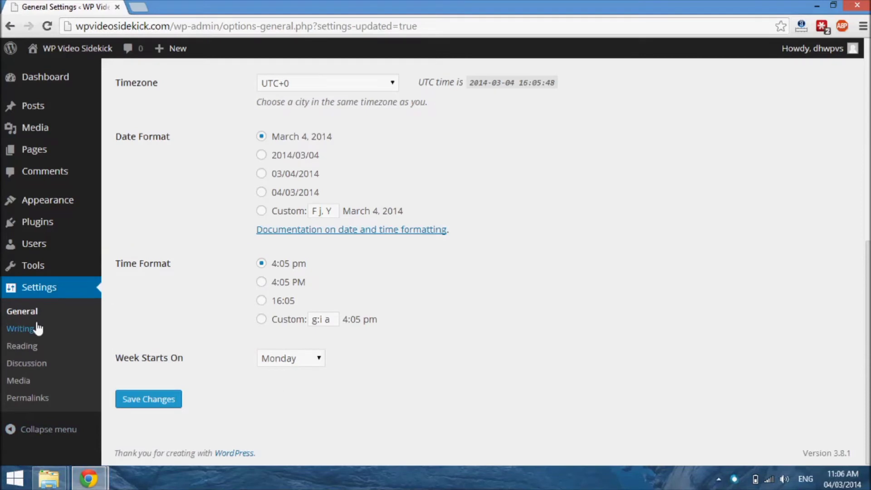
click(20, 326)
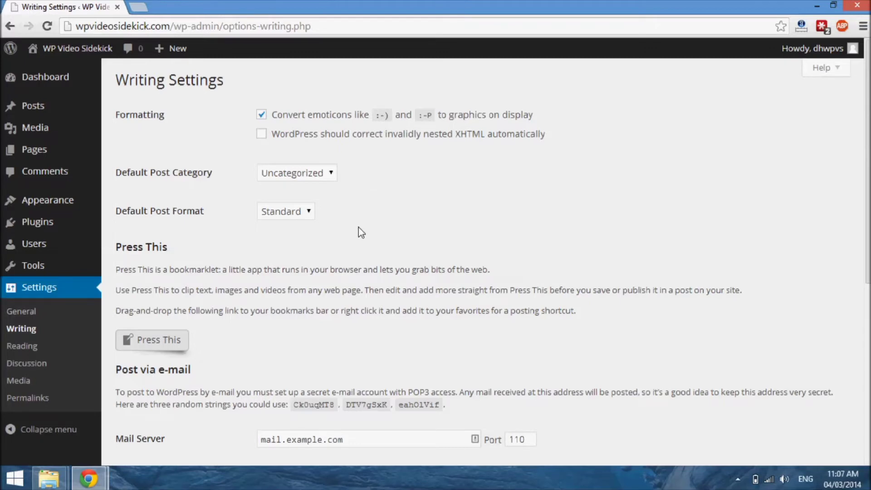
Step: Try football as the default post category, then set it back to Uncategorized
click(305, 179)
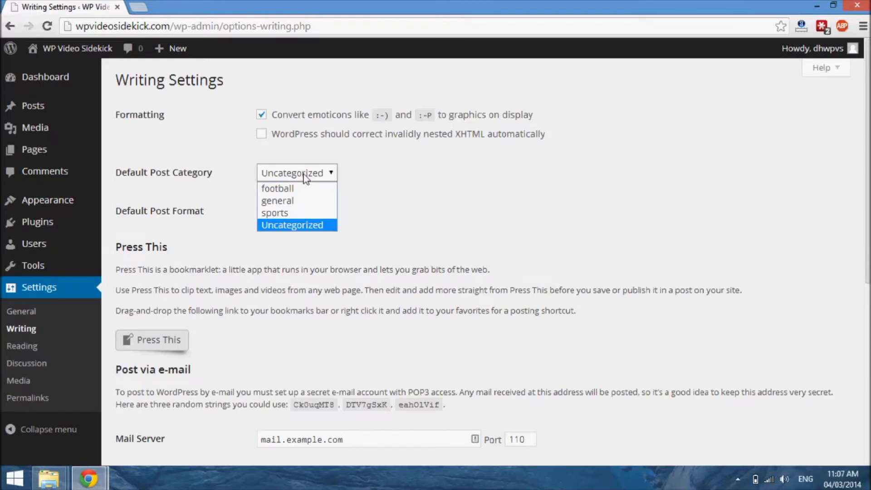
click(277, 189)
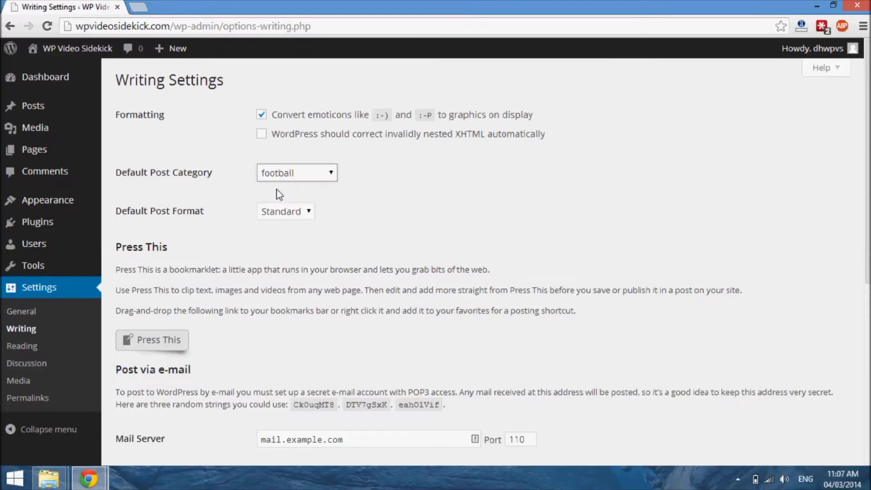
click(330, 177)
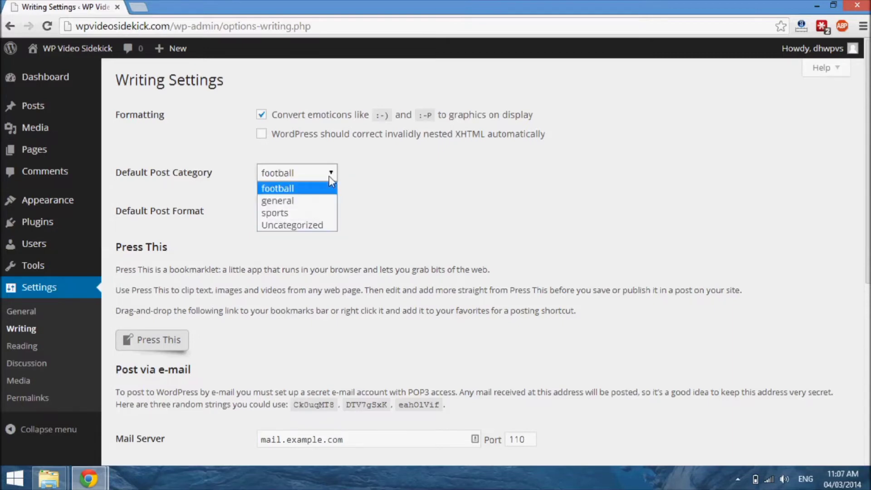
click(283, 226)
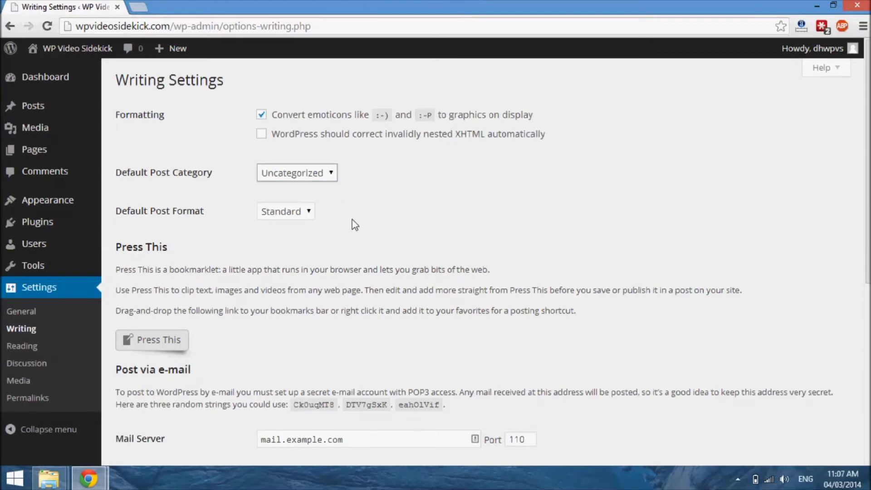
Step: Examine the default post format options and the Post via e-mail and Update Services sections of Writing Settings
click(306, 212)
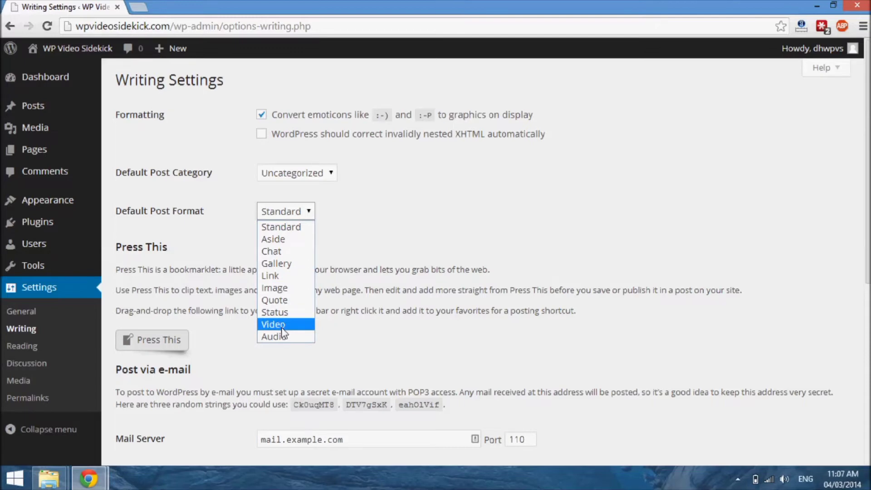
click(461, 215)
scroll(443, 319, down, 2)
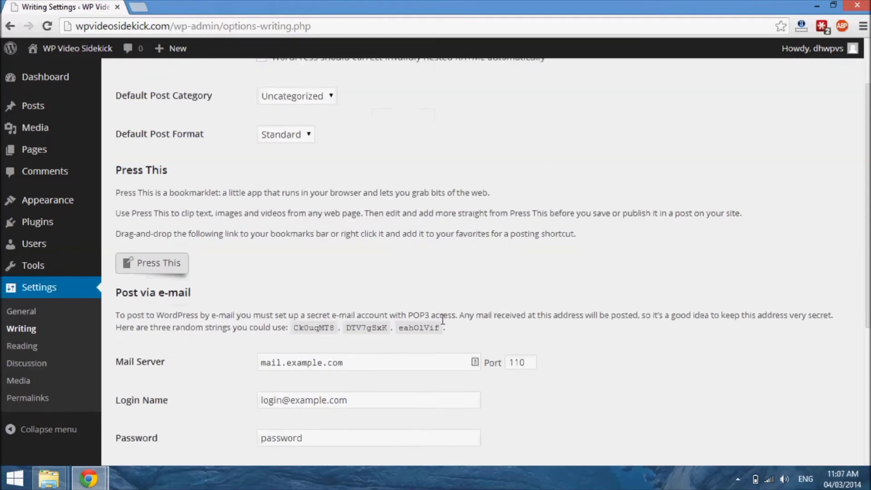
scroll(443, 320, down, 2)
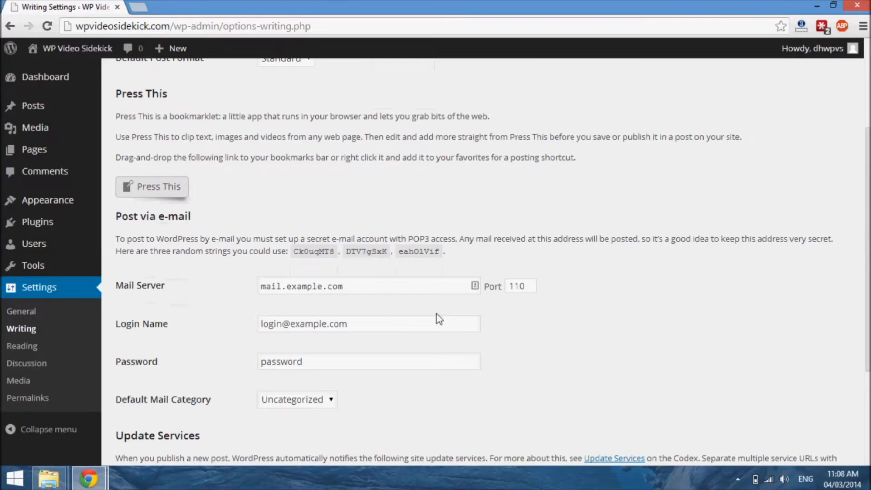
scroll(436, 350, up, 4)
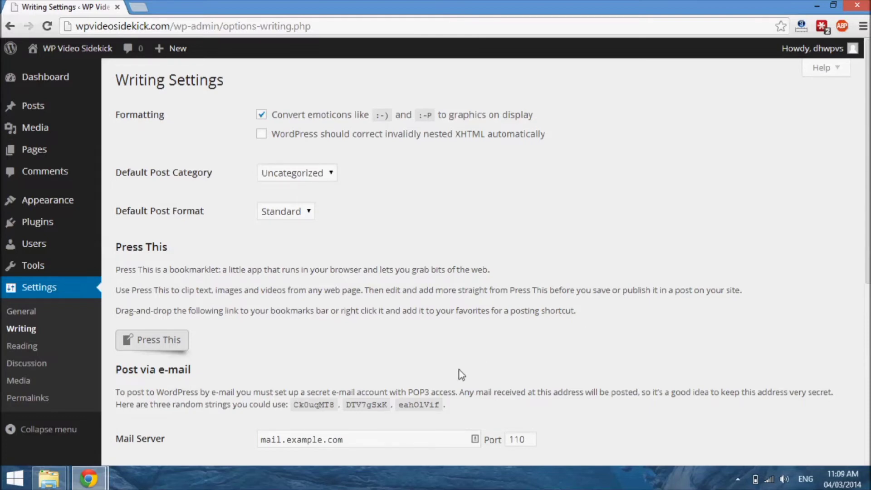
scroll(419, 400, down, 3)
scroll(419, 401, down, 2)
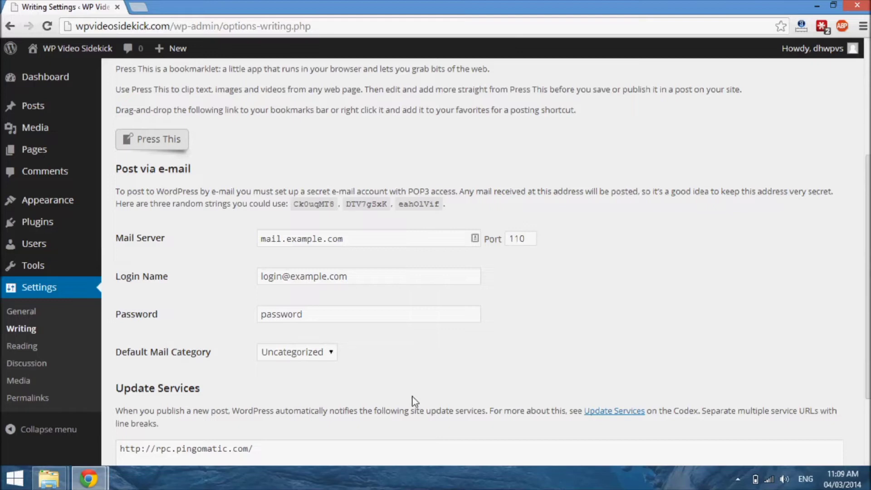
scroll(390, 335, down, 3)
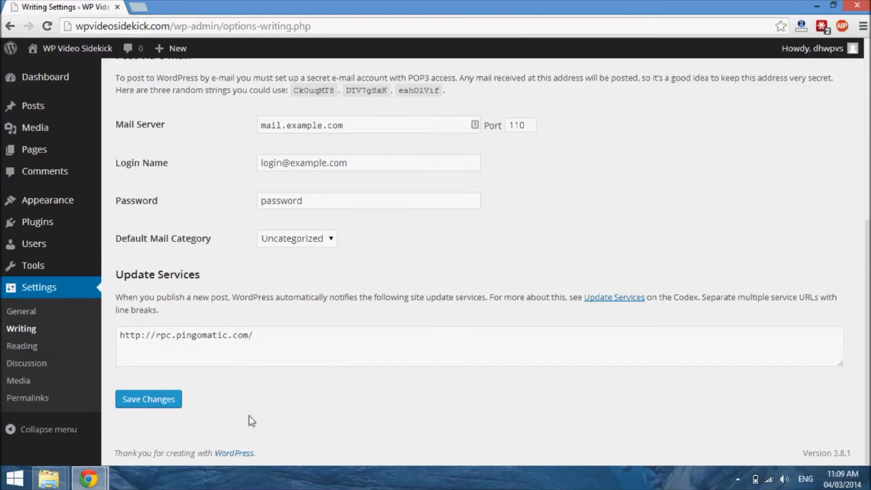
scroll(354, 287, up, 5)
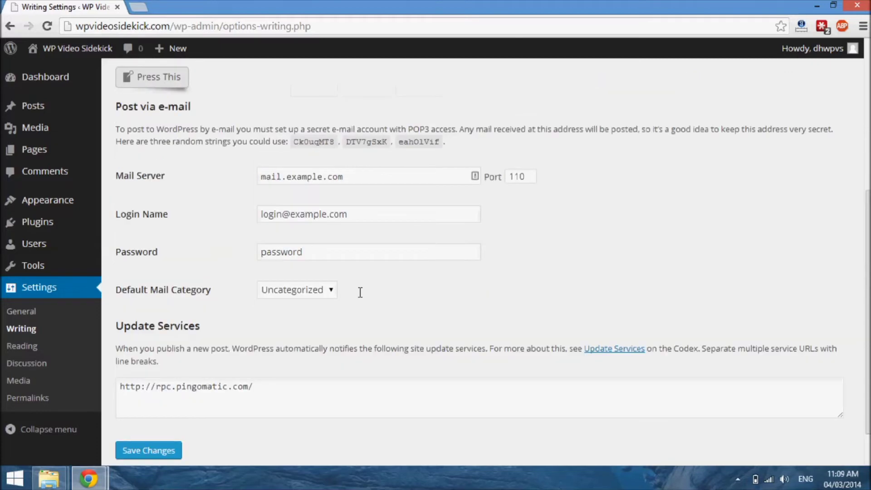
scroll(357, 291, down, 5)
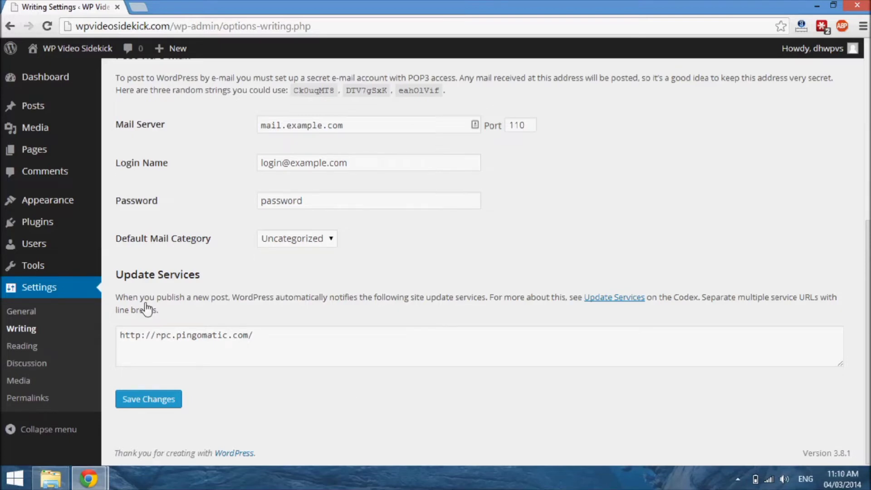
Step: Open the Discussion Settings and look at the comment display order option
click(25, 364)
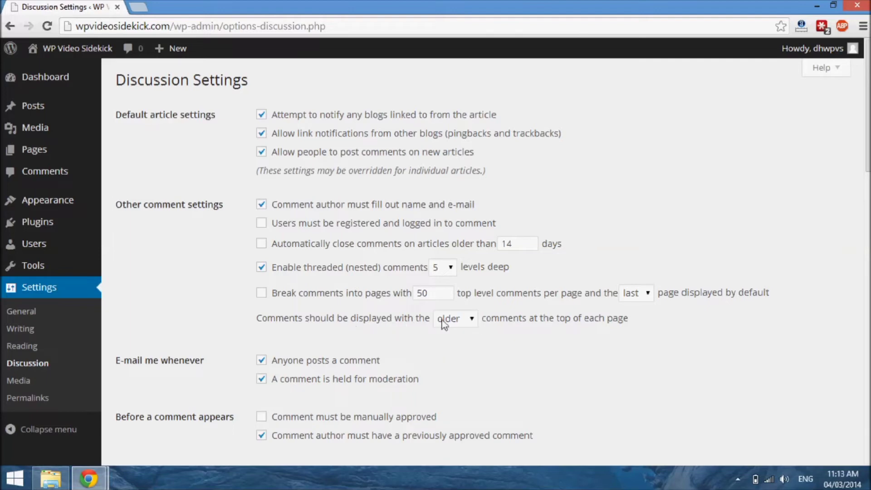
click(473, 324)
click(546, 353)
Step: Require every comment to be manually approved before it appears
scroll(208, 391, down, 3)
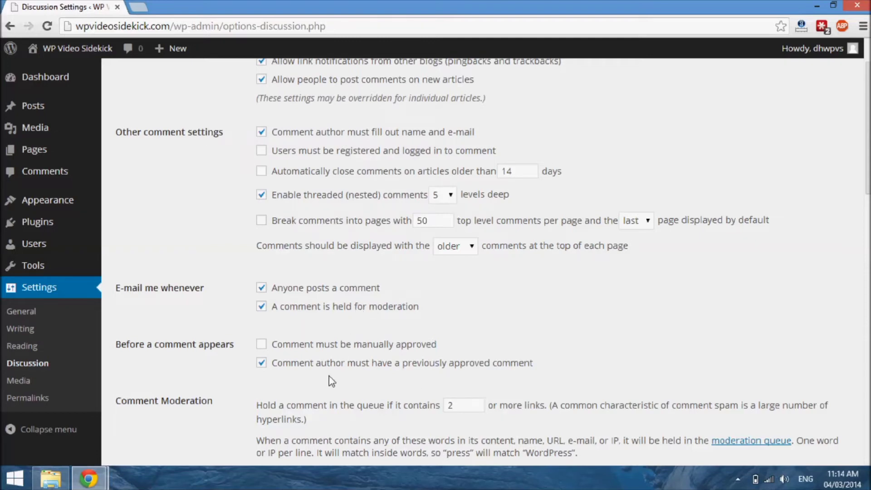
scroll(332, 382, down, 1)
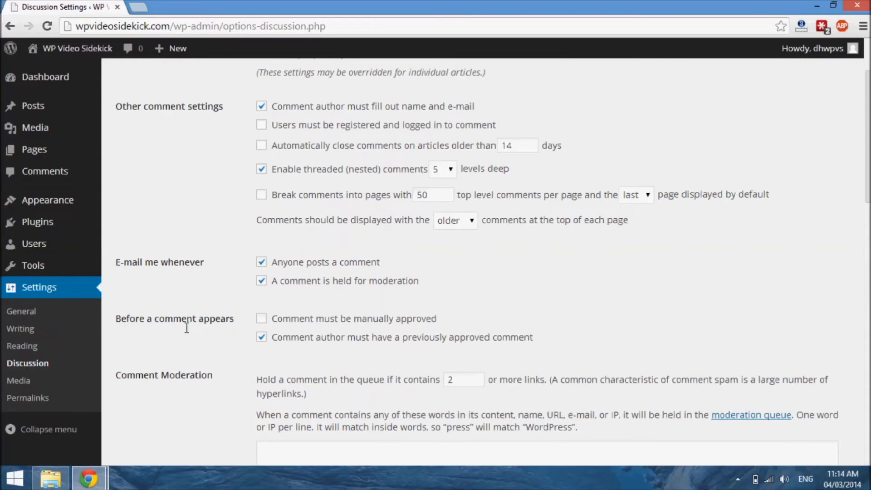
click(267, 319)
scroll(500, 375, down, 5)
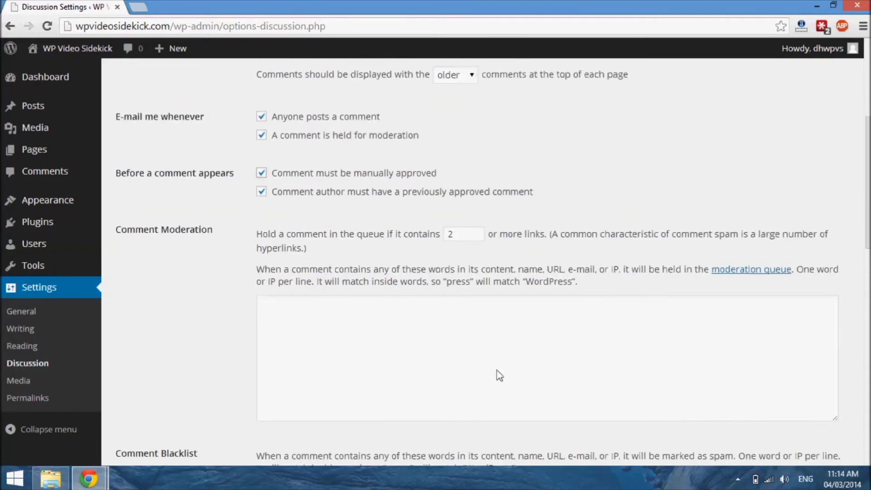
Step: Set the number of links that holds a comment in the moderation queue to 0
scroll(501, 376, up, 5)
scroll(501, 376, up, 3)
scroll(499, 375, down, 8)
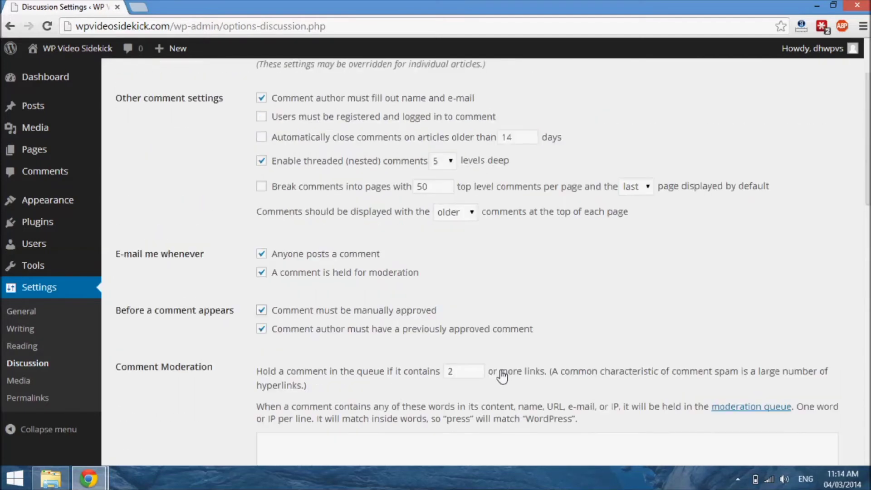
scroll(500, 375, up, 5)
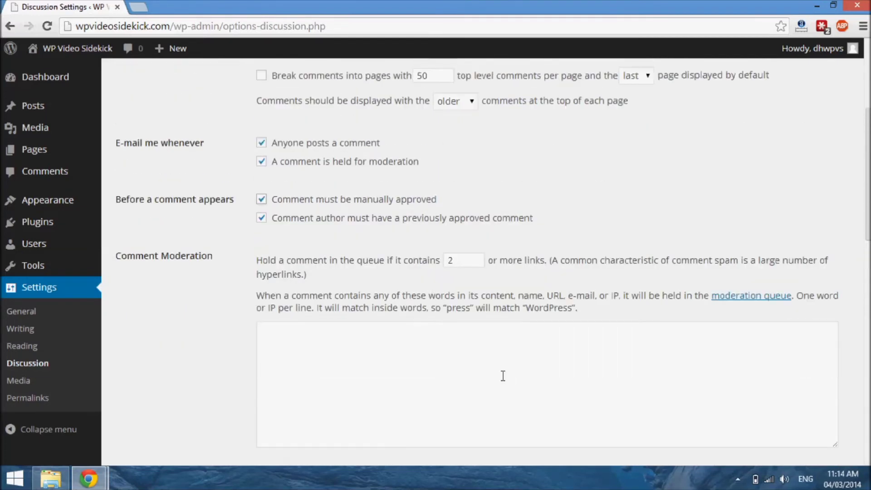
scroll(502, 376, down, 2)
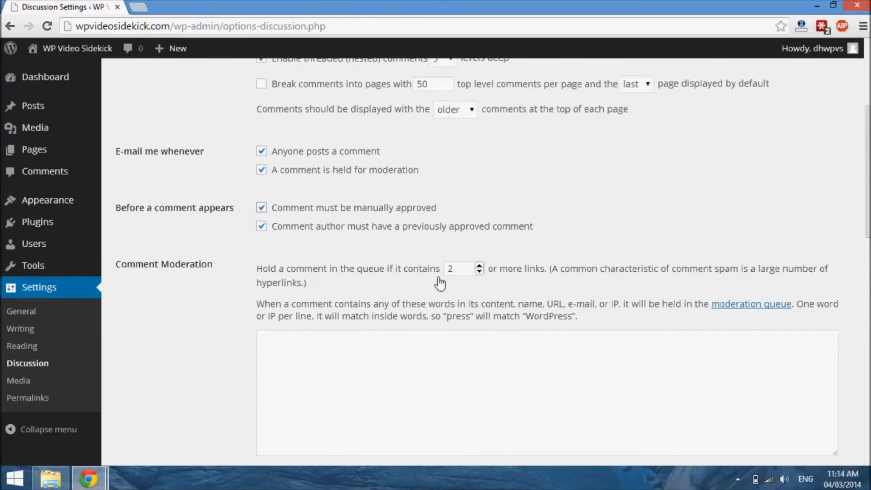
click(479, 273)
click(480, 272)
Step: Examine the Comment Moderation word list and the Comment Blacklist field in the Discussion Settings
scroll(579, 331, down, 2)
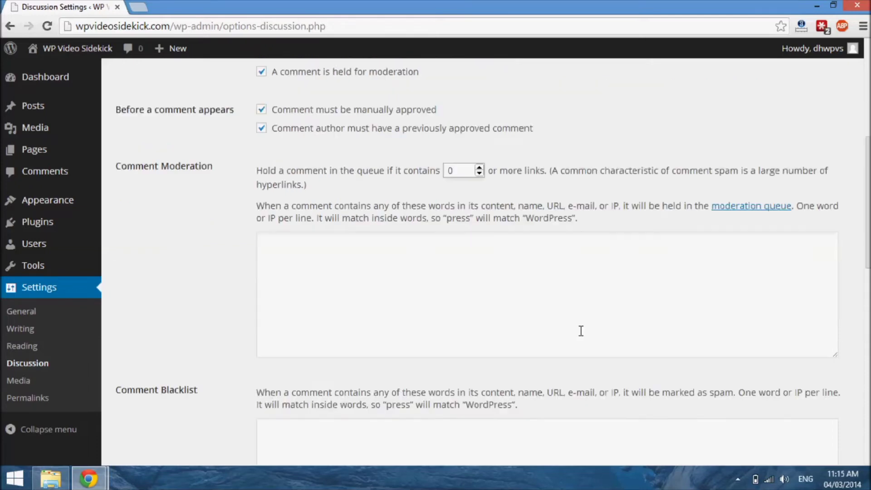
scroll(581, 331, up, 2)
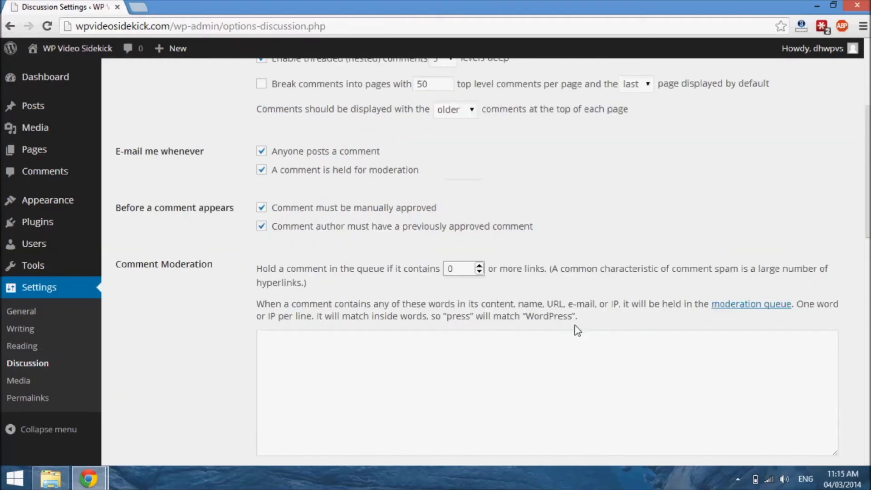
scroll(577, 331, up, 3)
scroll(580, 331, down, 8)
scroll(581, 331, up, 5)
scroll(581, 331, down, 5)
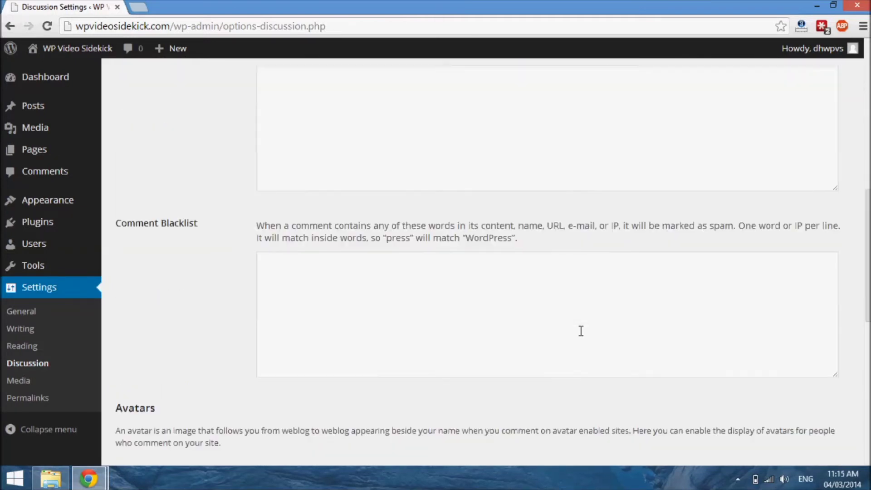
scroll(581, 331, down, 1)
scroll(581, 331, down, 1)
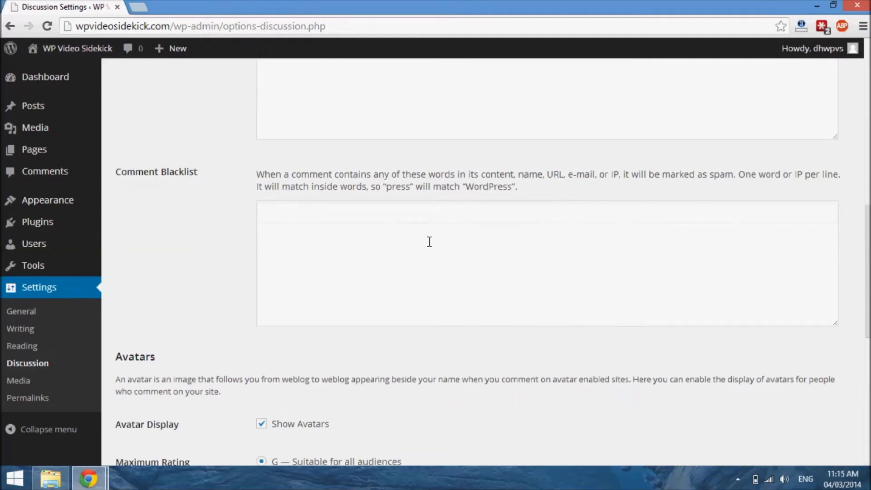
scroll(430, 241, down, 2)
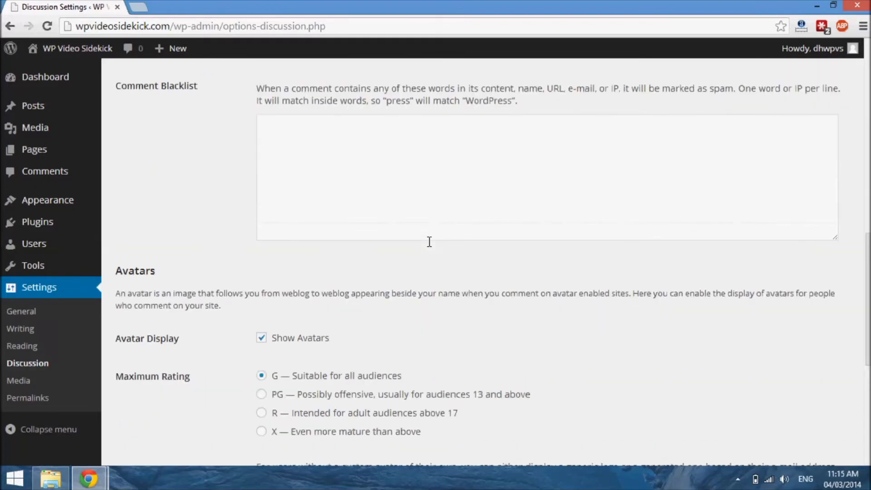
scroll(429, 242, up, 1)
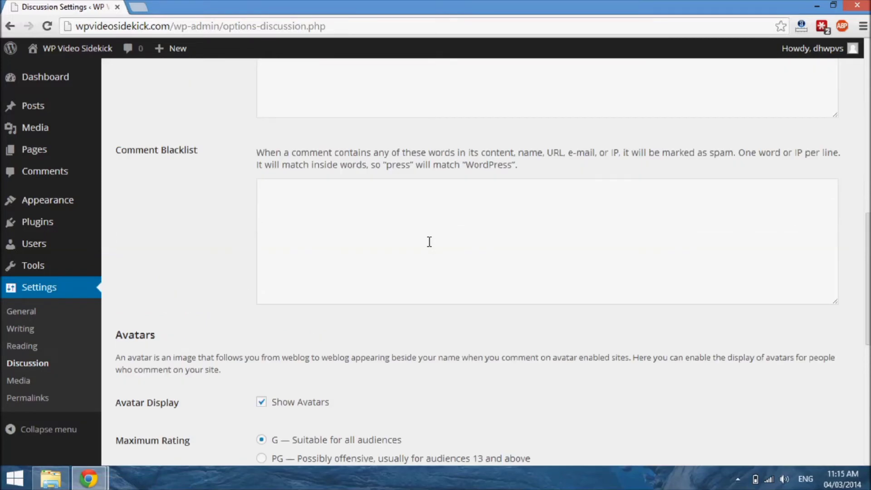
click(335, 216)
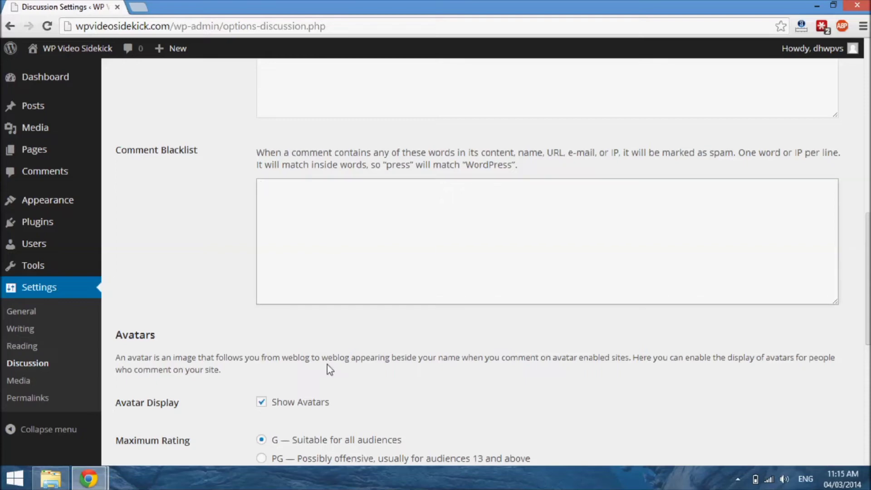
Step: Review the avatar display, maximum rating and default avatar options, and open the Media settings
scroll(330, 370, down, 3)
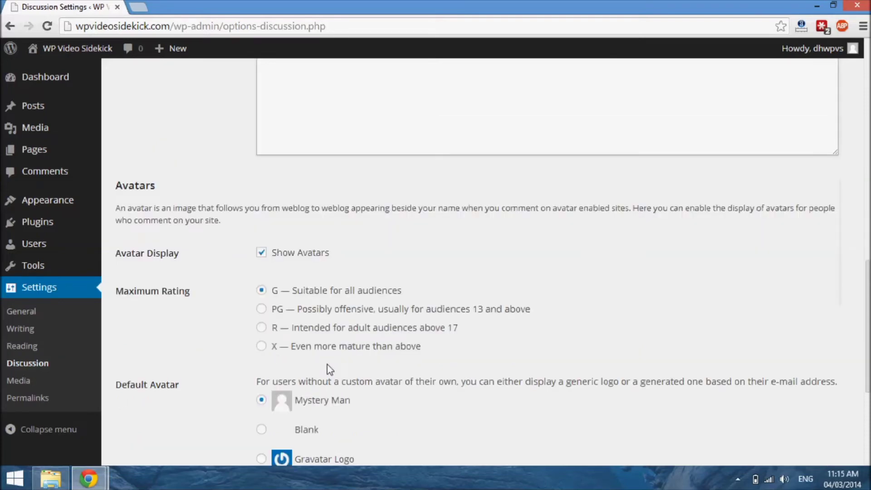
scroll(330, 370, down, 2)
scroll(333, 369, up, 2)
scroll(335, 370, down, 1)
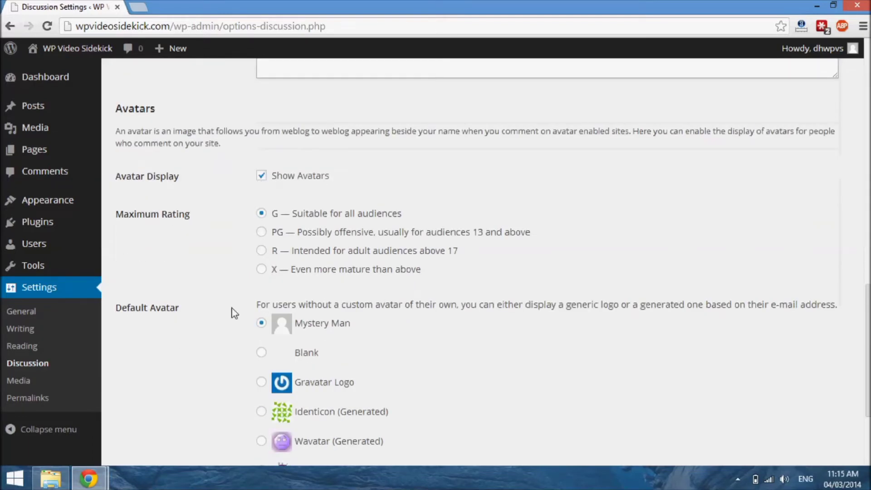
scroll(234, 332, down, 2)
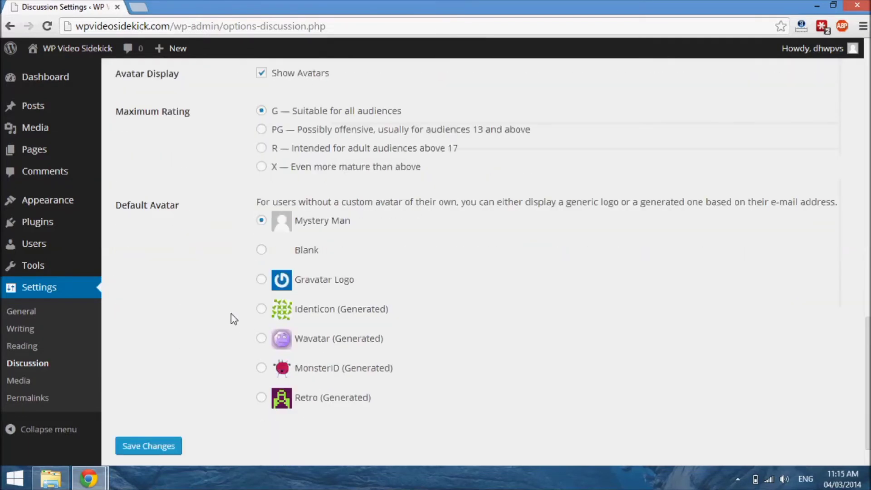
scroll(323, 249, down, 1)
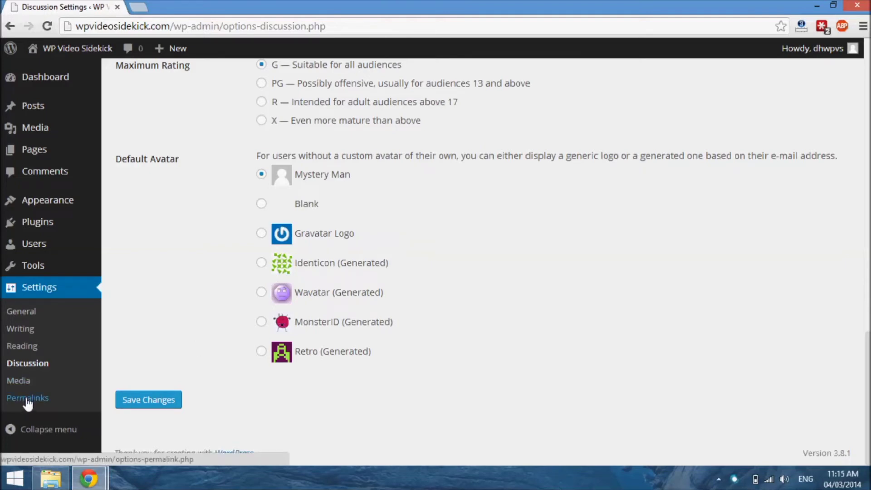
click(22, 381)
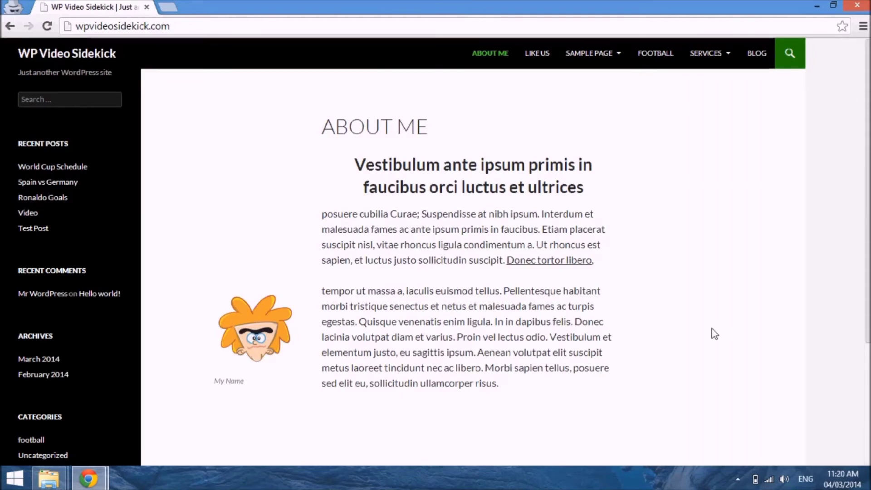
Step: Look over the About Me page on the live site and switch back to the WordPress dashboard window
scroll(720, 328, down, 4)
scroll(715, 333, up, 4)
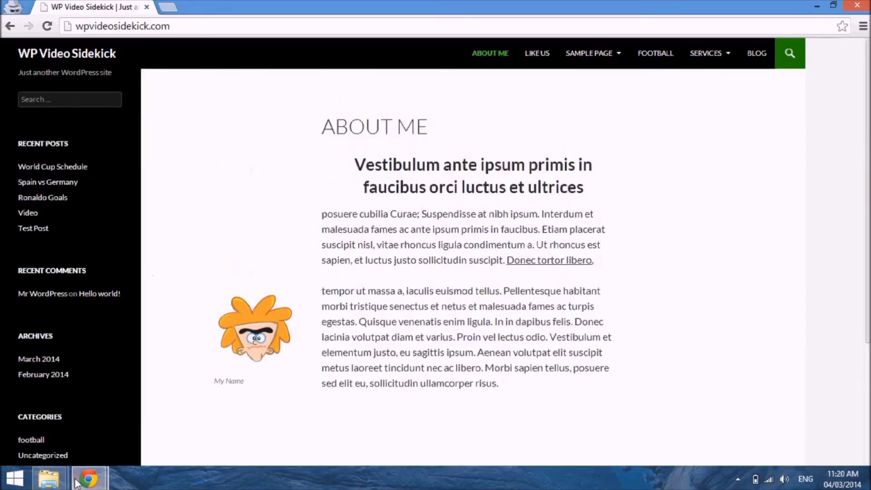
mouse_move(82, 482)
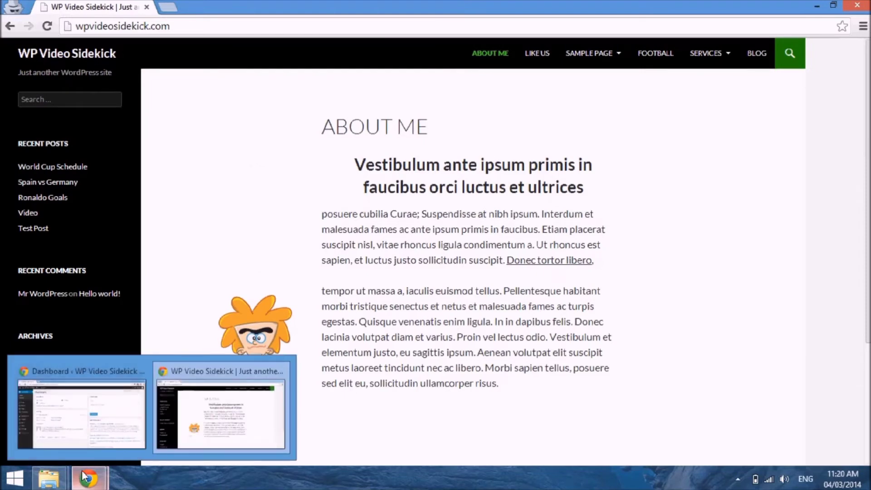
click(86, 414)
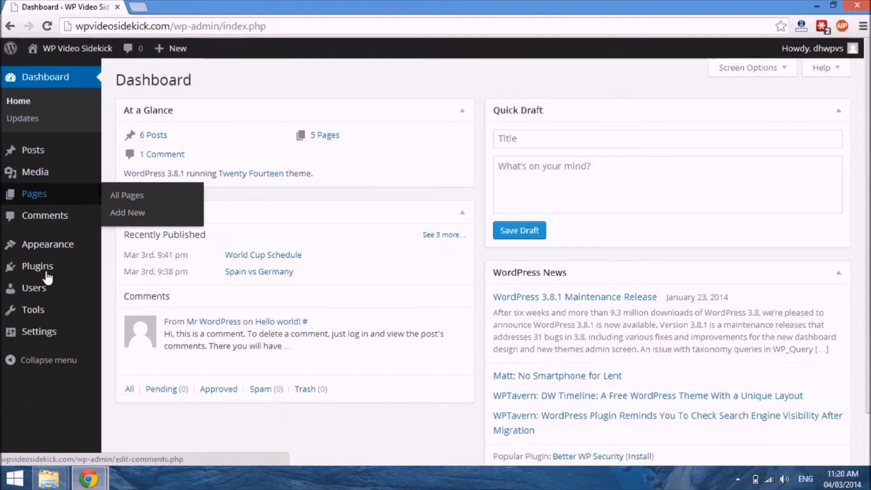
Step: Open the Themes page and look through the installed themes
mouse_move(58, 248)
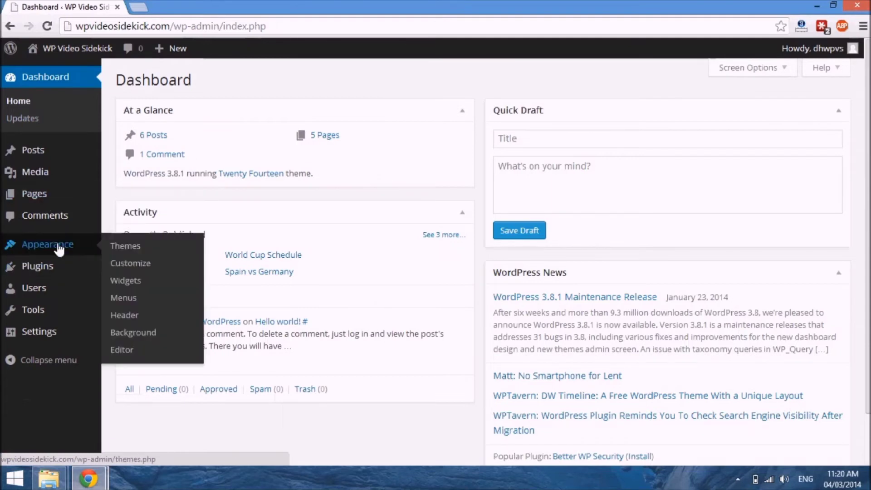
click(139, 249)
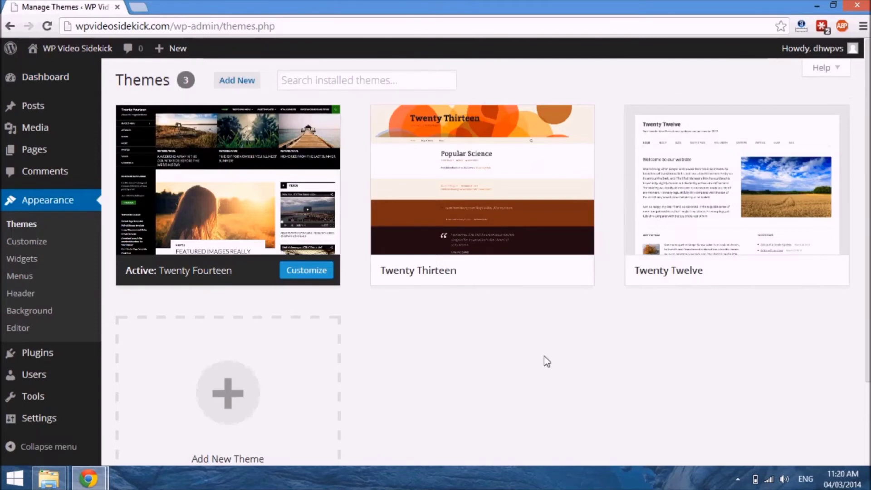
scroll(554, 344, down, 2)
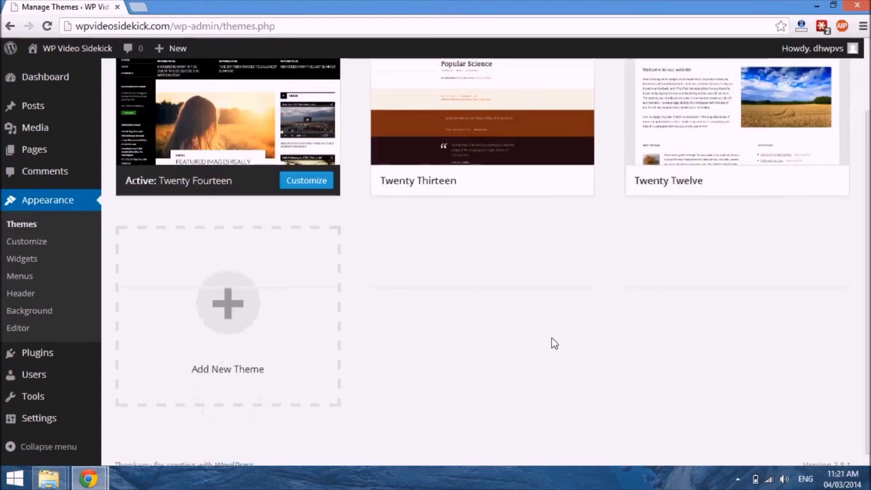
scroll(554, 344, up, 2)
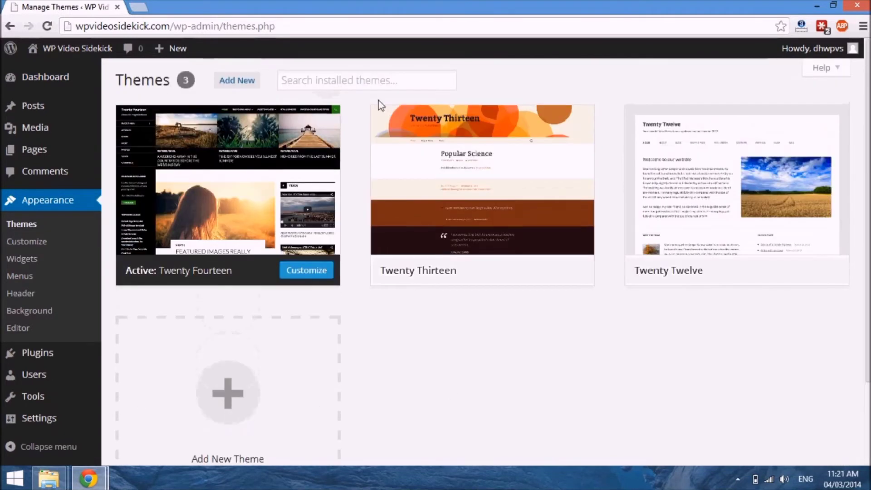
Step: Open the Install Themes page for adding a new theme and examine its feature filter options
click(241, 85)
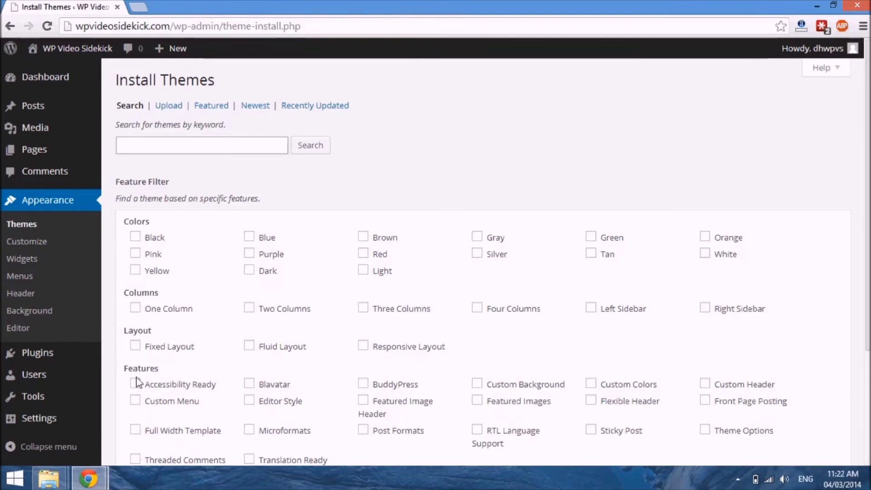
scroll(257, 420, down, 4)
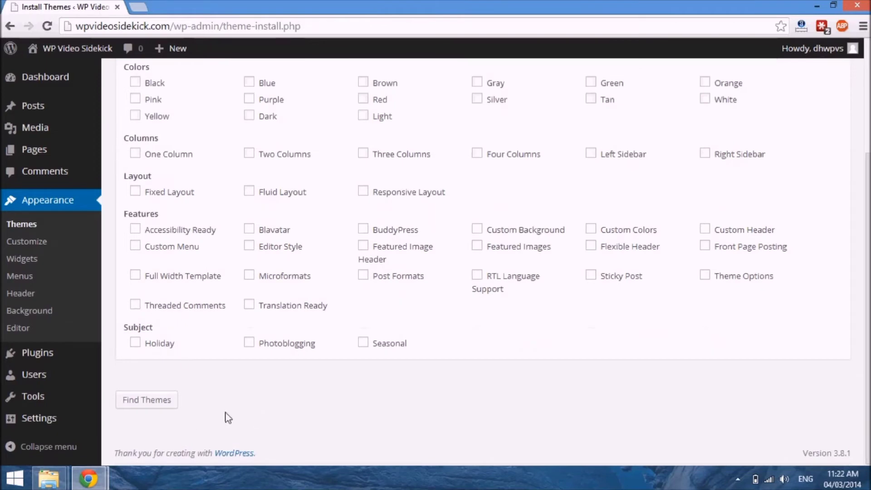
scroll(228, 418, up, 3)
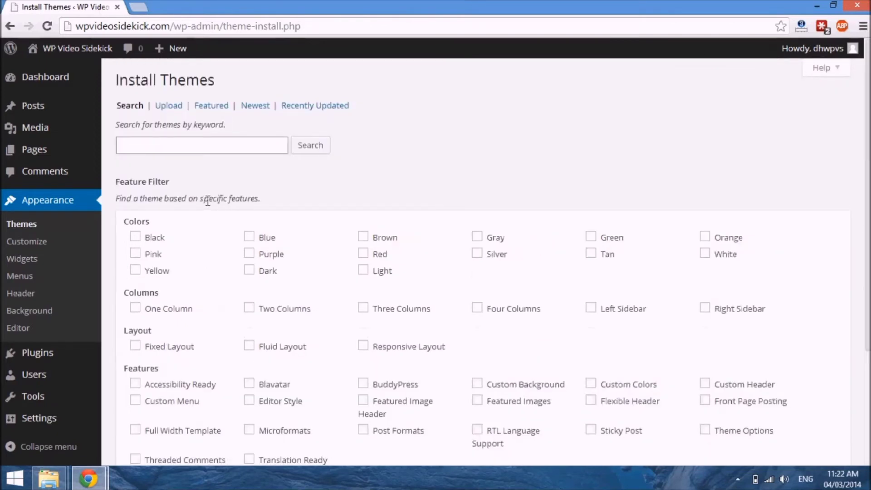
Step: Browse the Featured, Newest and Recently Updated theme listings, and request the Newest listing again
click(209, 109)
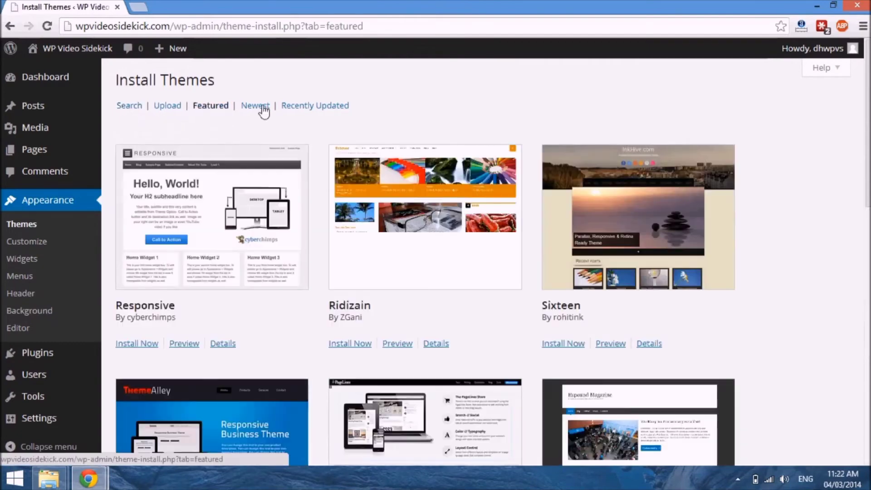
click(263, 109)
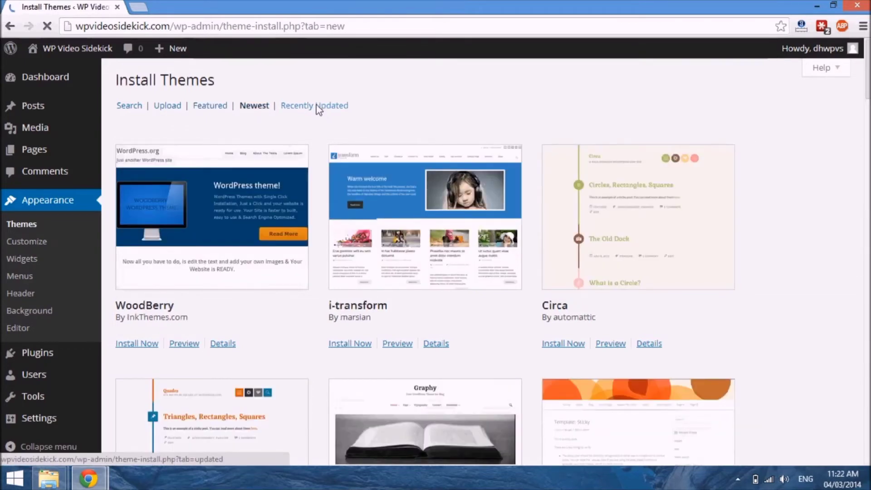
click(317, 107)
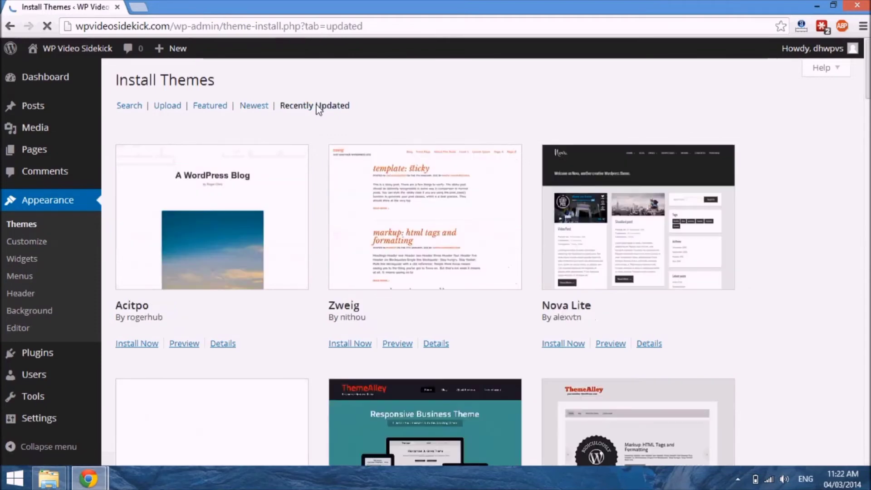
click(255, 107)
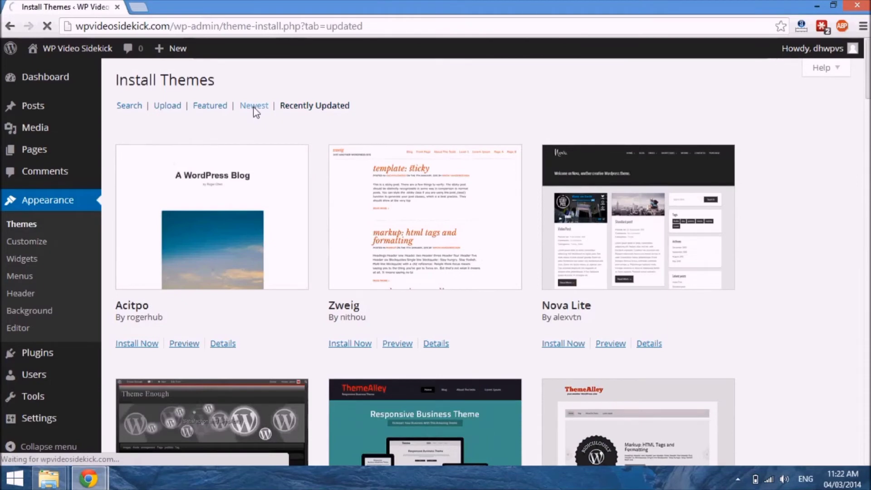
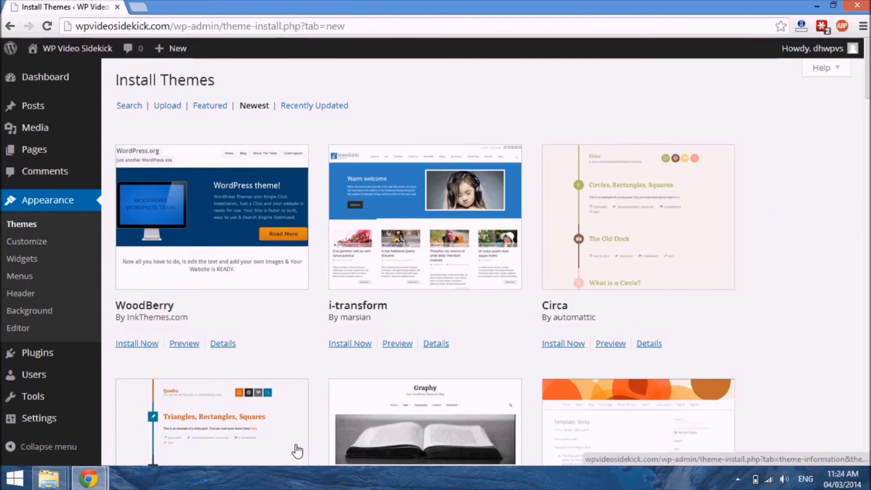
Step: Preview the WoodBerry theme from the Newest listing and install it
scroll(297, 451, down, 5)
scroll(298, 452, up, 5)
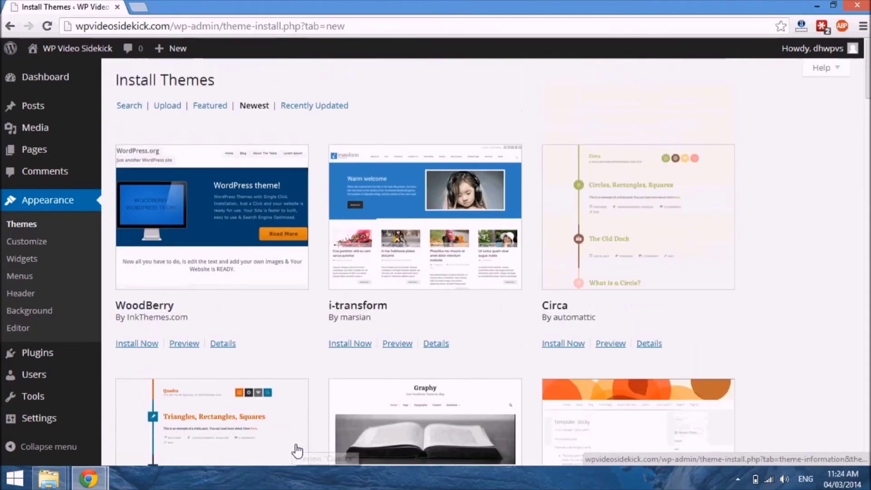
click(243, 240)
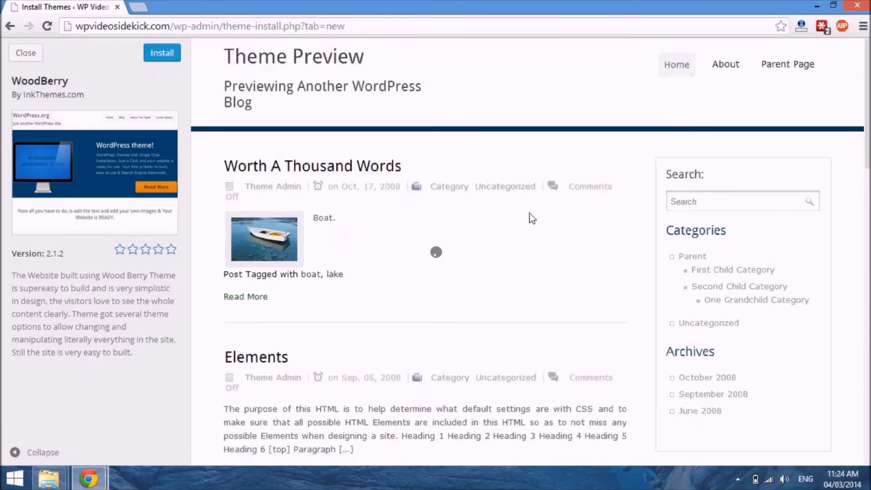
scroll(486, 296, down, 3)
scroll(490, 299, up, 3)
scroll(492, 300, down, 15)
scroll(488, 297, up, 15)
click(170, 54)
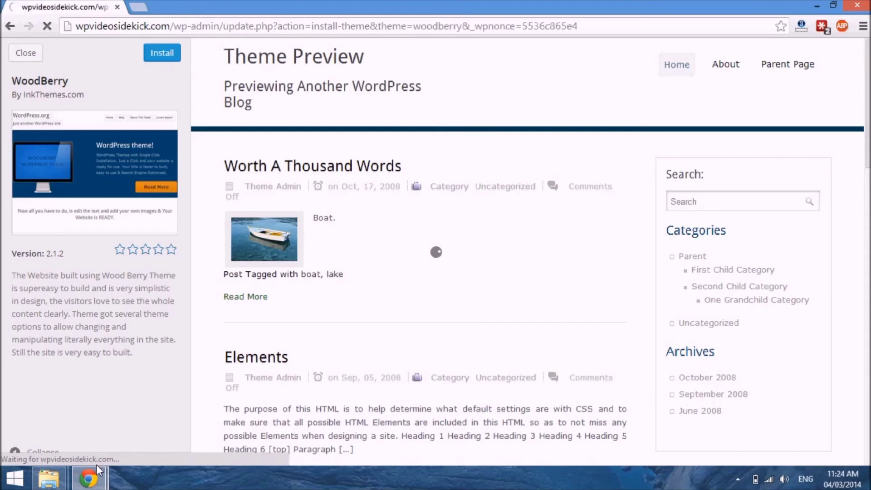
mouse_move(92, 479)
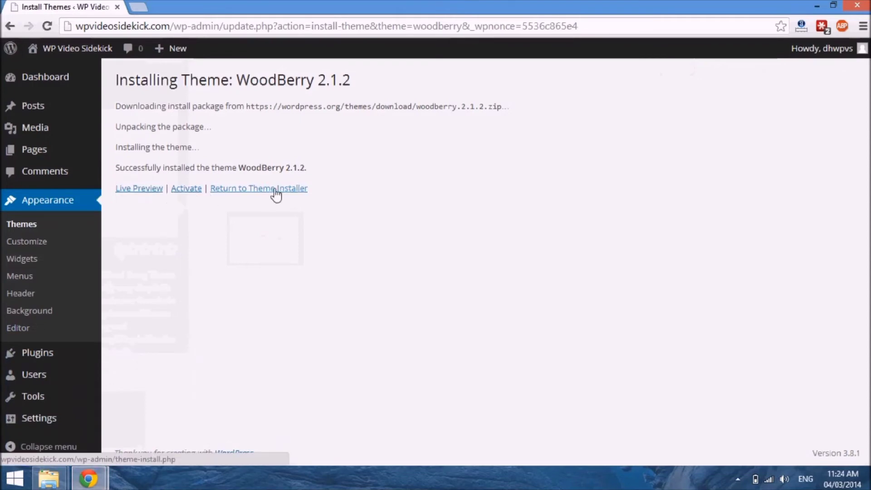
Step: Open the live preview of WoodBerry and examine its Site Title & Tagline, Navigation and Static Front Page settings
click(147, 192)
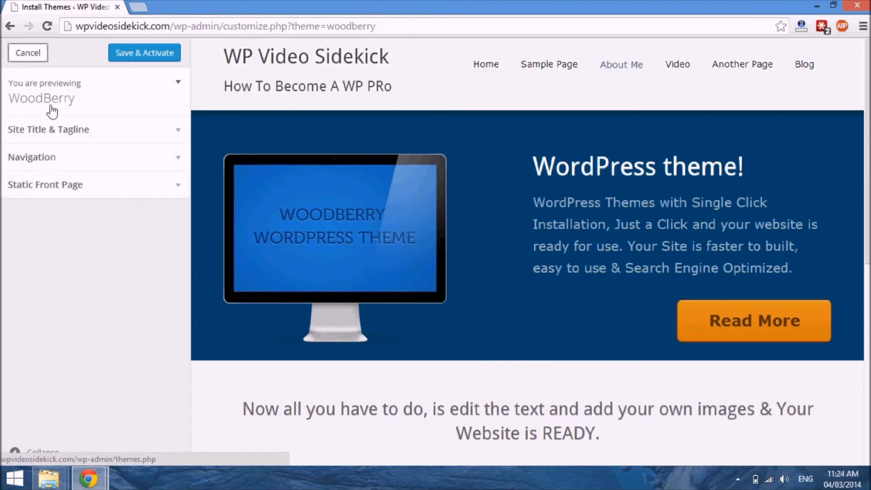
click(180, 132)
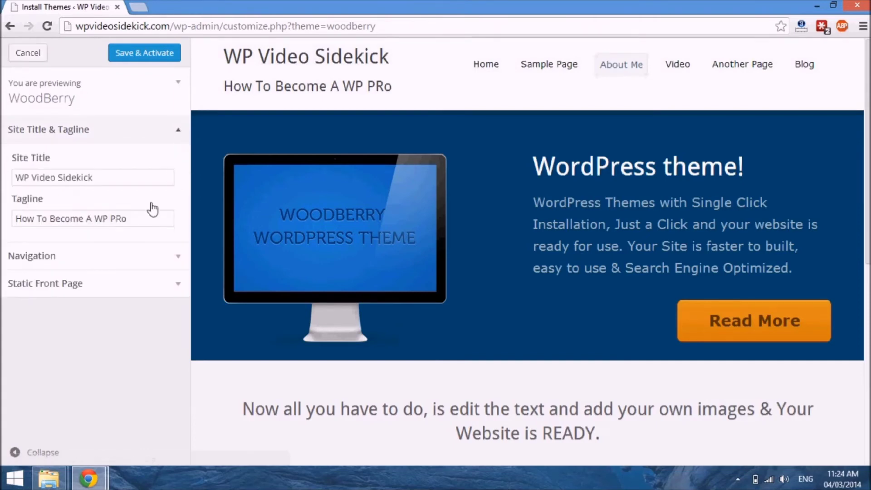
click(180, 132)
click(181, 160)
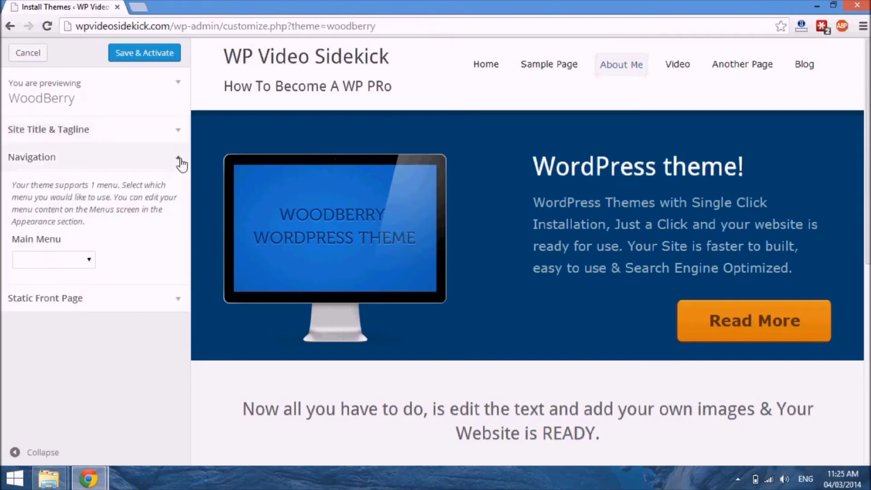
click(90, 263)
click(89, 264)
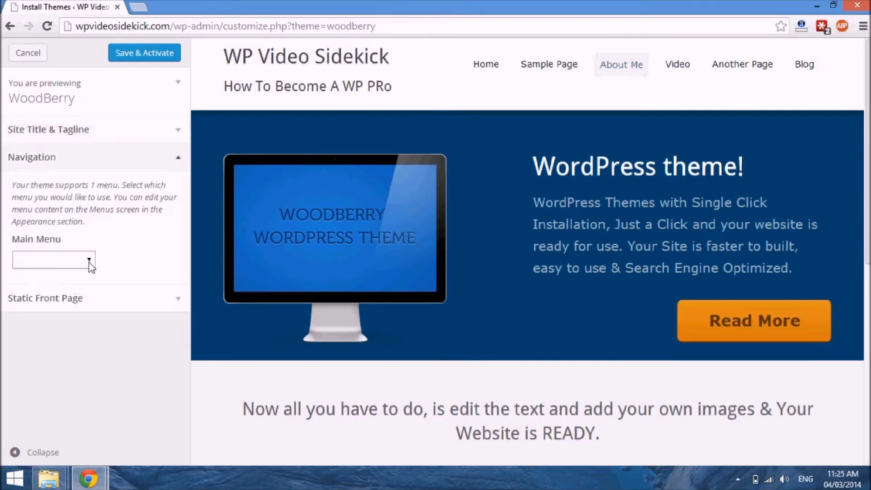
click(181, 159)
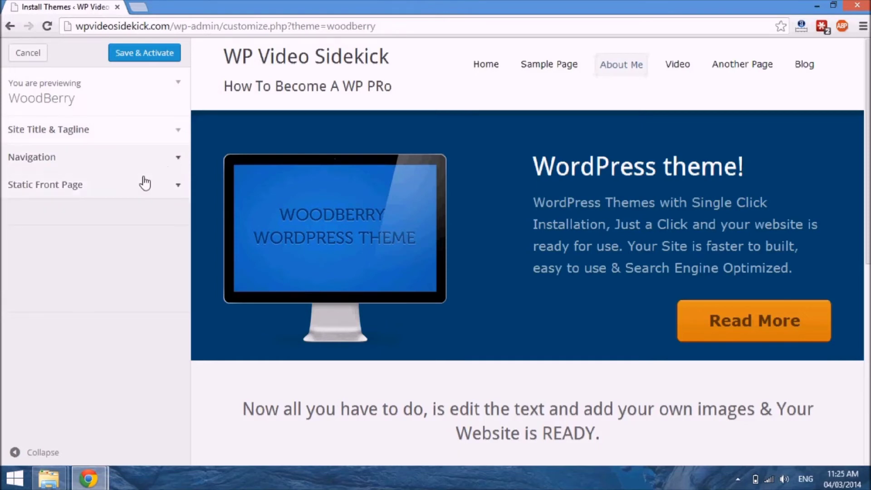
click(156, 190)
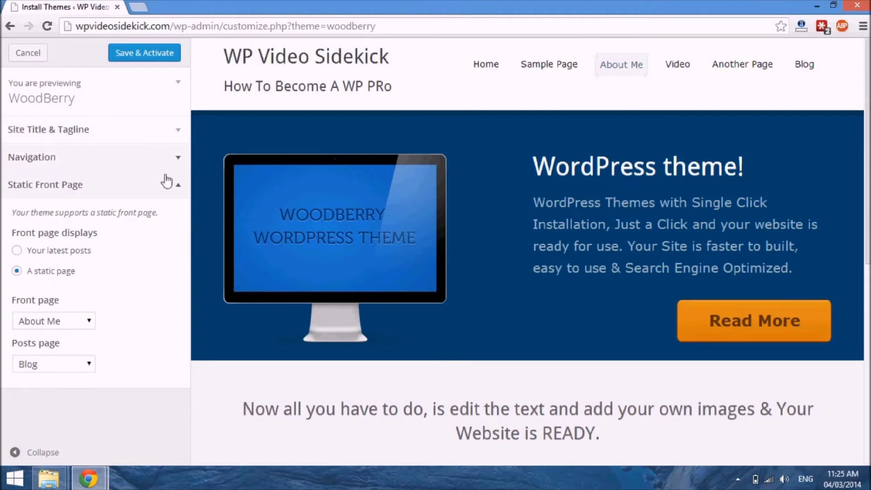
click(179, 187)
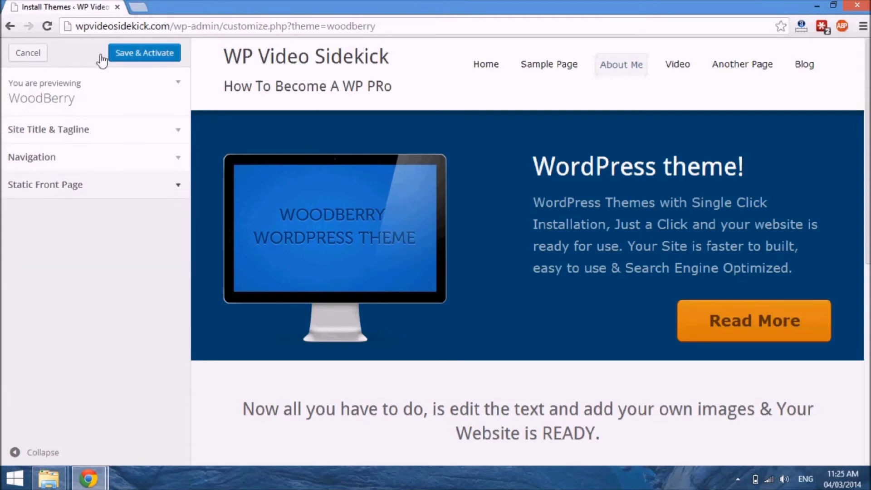
Step: Save and activate the WoodBerry theme, and reload the live site in the other browser window
click(156, 56)
click(96, 483)
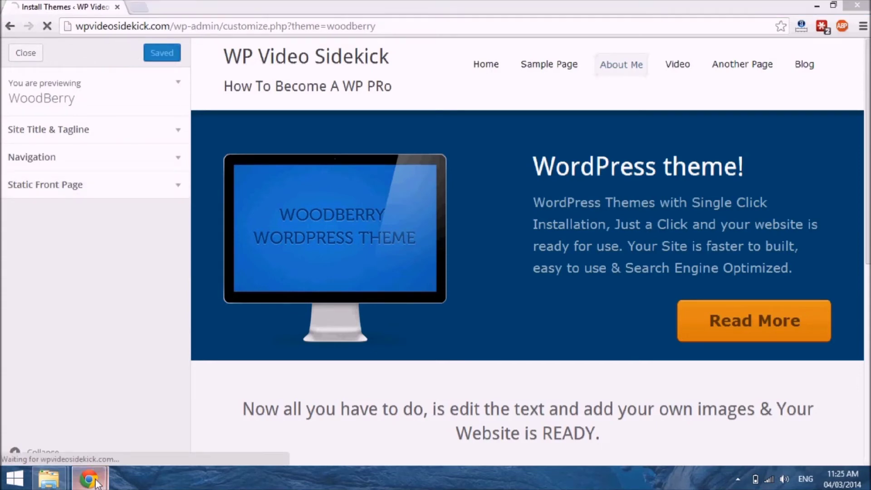
click(225, 415)
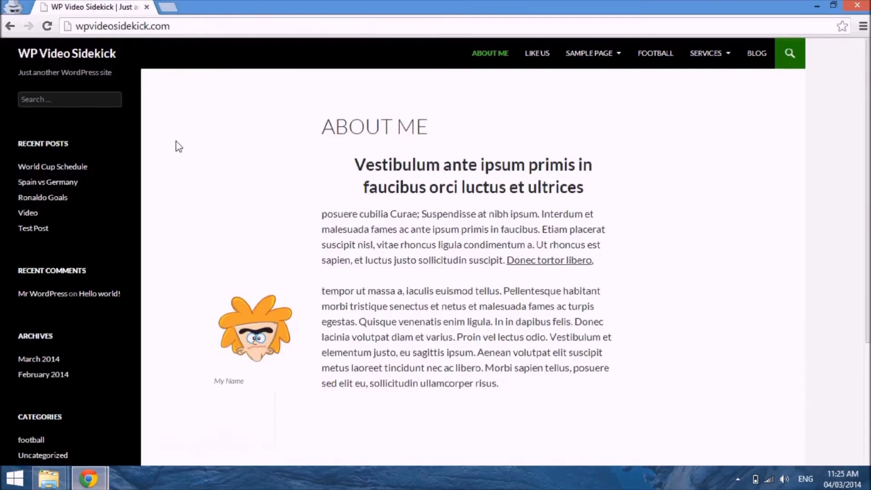
click(47, 26)
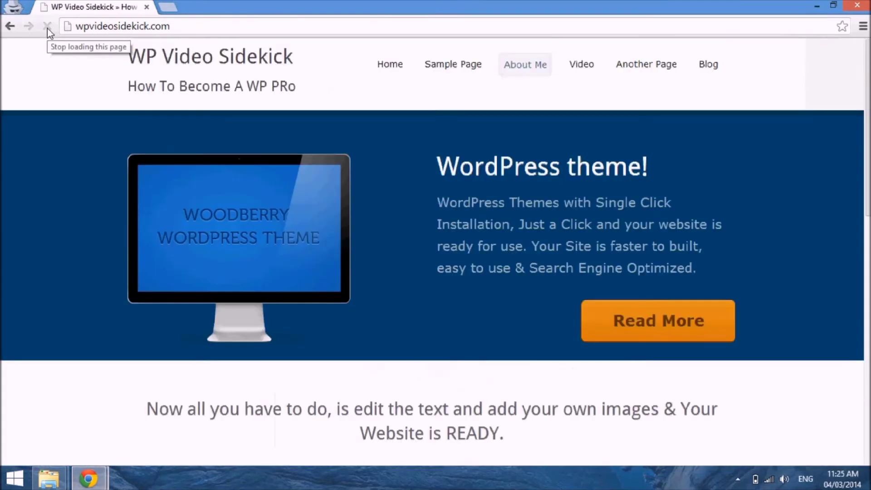
Step: Look over the live site's front page in the WoodBerry theme, including its banner, About Me content and sidebar
scroll(448, 267, down, 10)
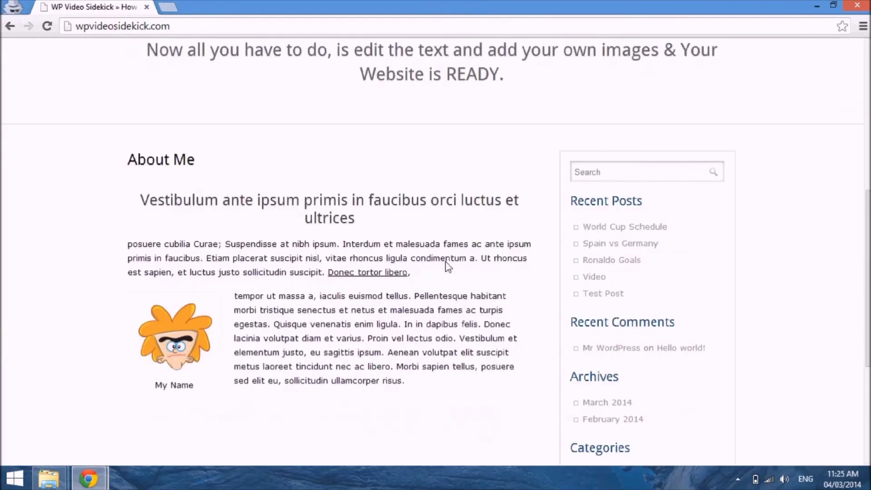
scroll(447, 267, down, 3)
scroll(447, 267, up, 15)
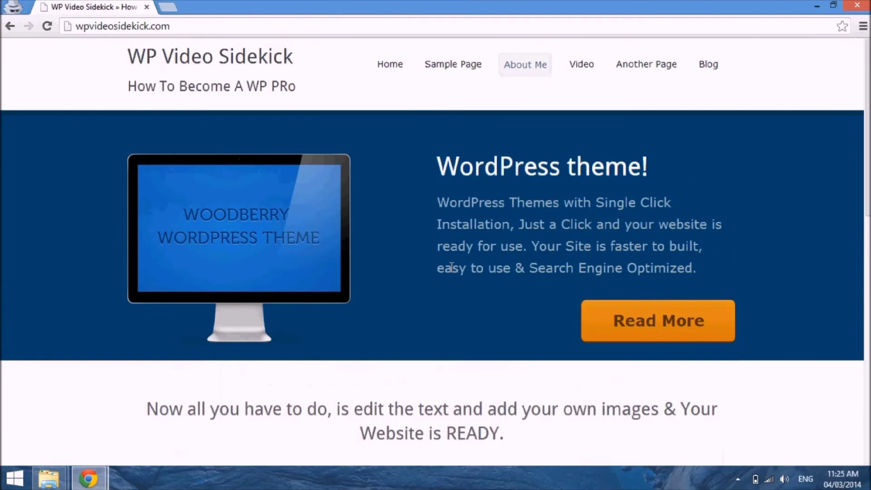
scroll(452, 267, down, 7)
scroll(452, 267, up, 7)
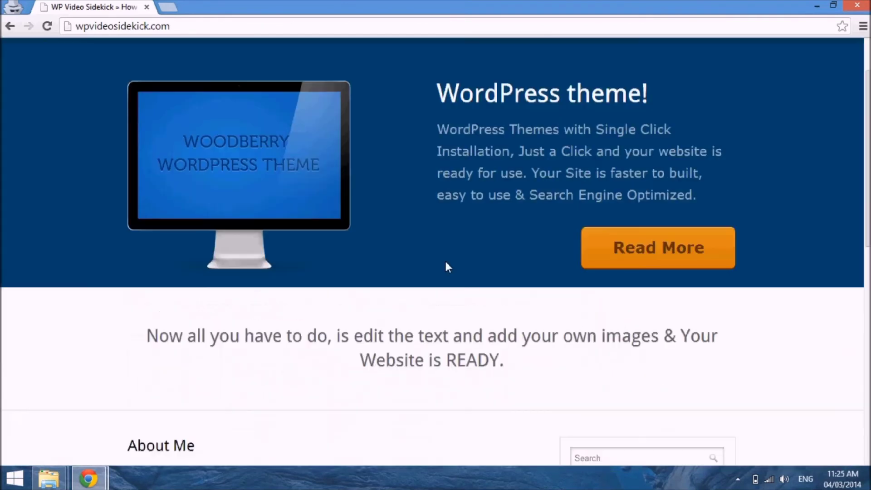
click(90, 481)
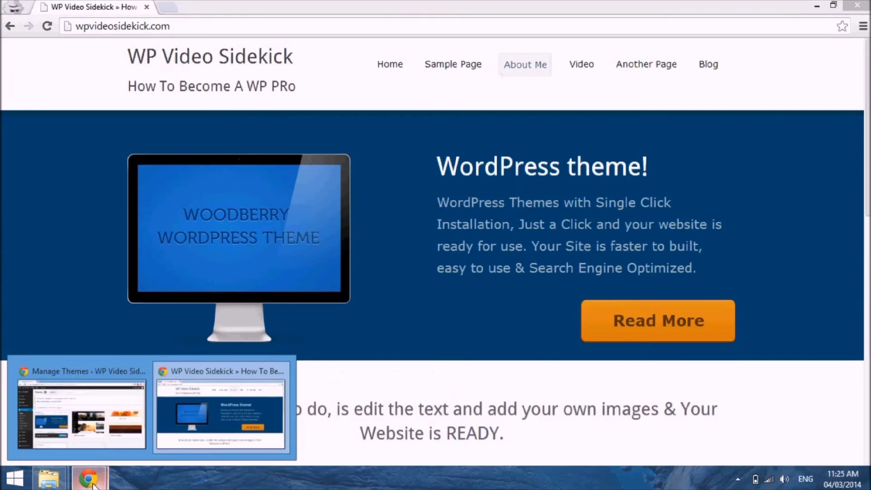
click(221, 413)
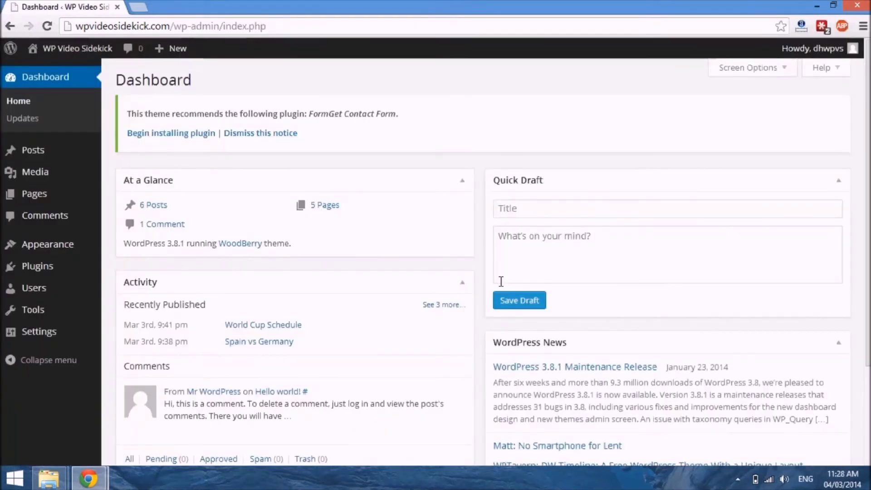
Step: From the dashboard, open the Themes page and go to the option for uploading a new theme in .zip format
mouse_move(39, 59)
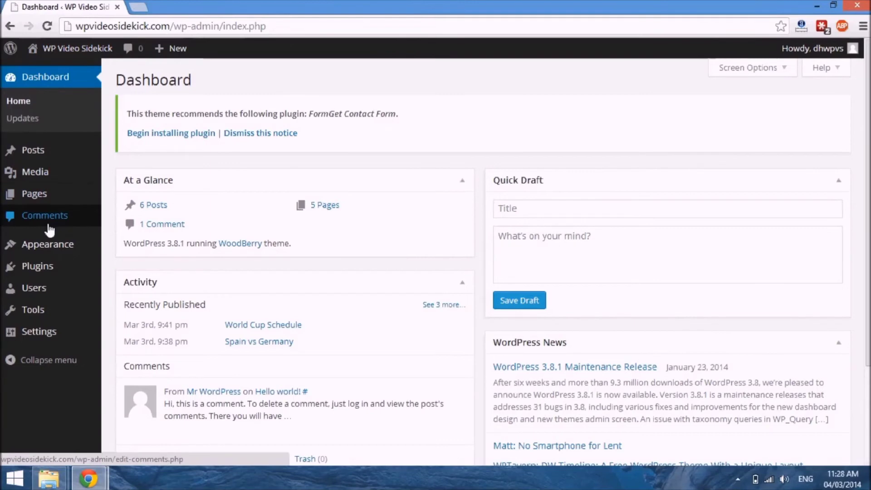
mouse_move(53, 245)
click(117, 246)
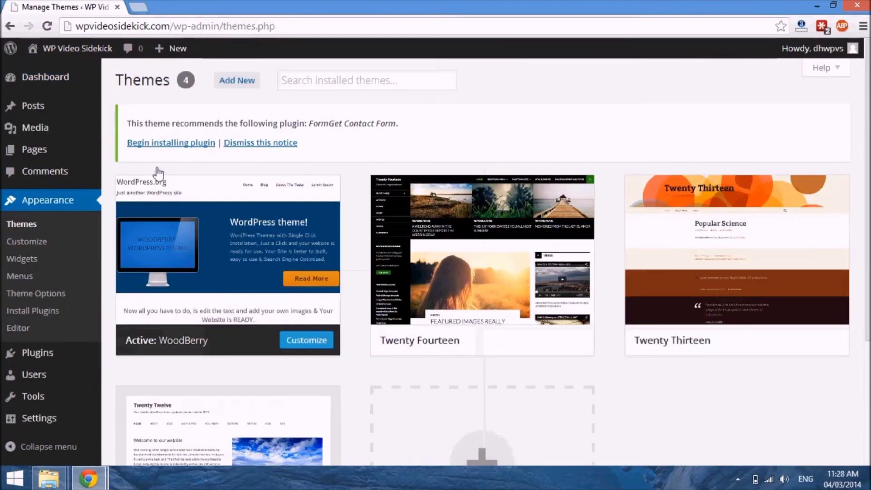
click(239, 83)
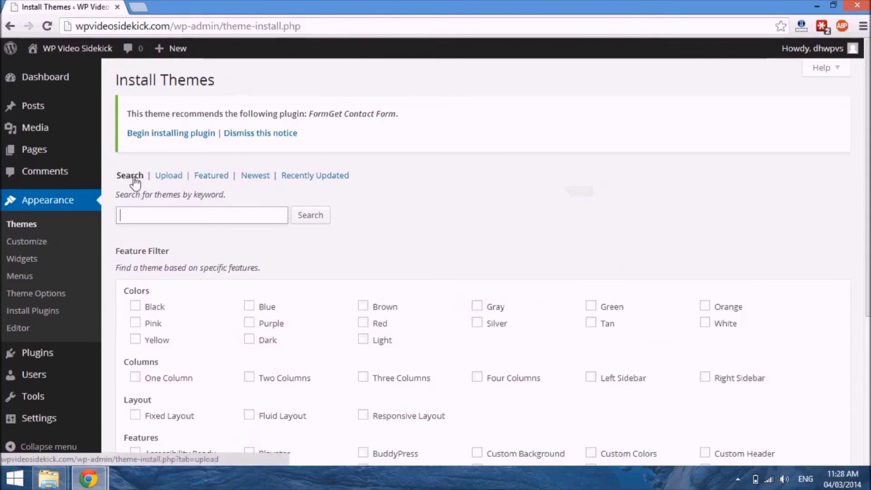
click(169, 179)
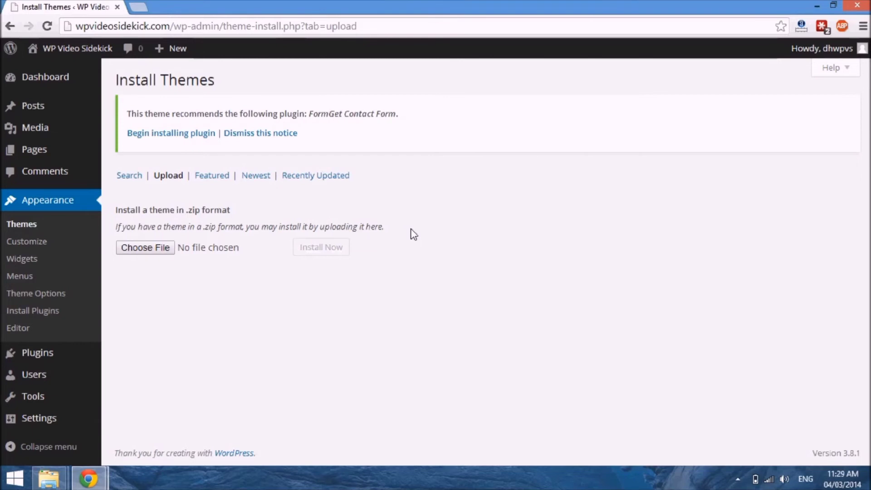
click(179, 180)
Step: Choose business_canvasV3.1.zip from the Downloads folder and install it as a theme
click(157, 247)
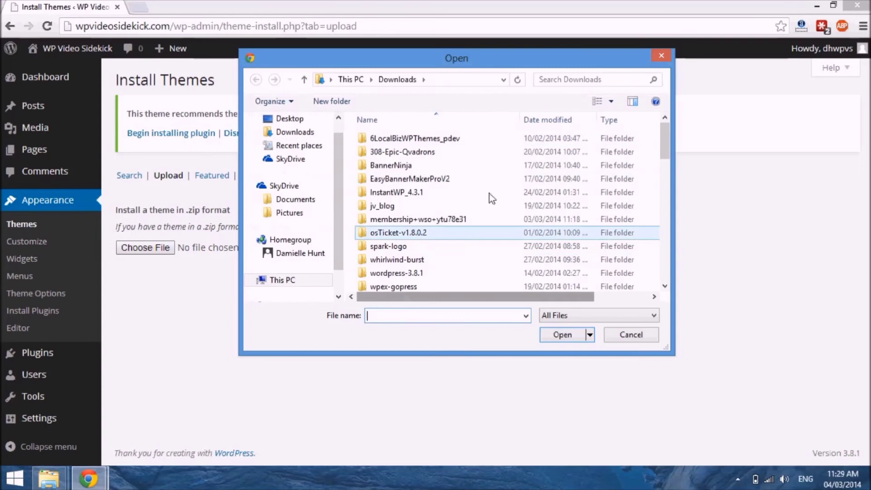
scroll(475, 227, down, 4)
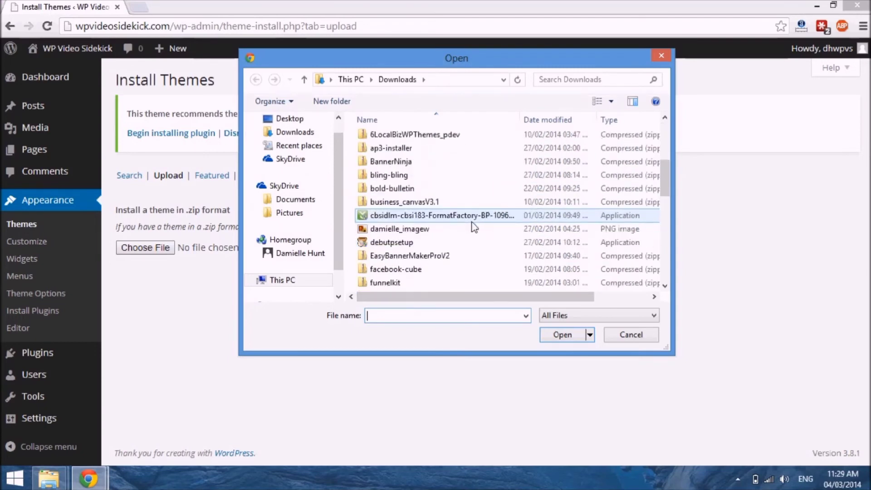
click(415, 201)
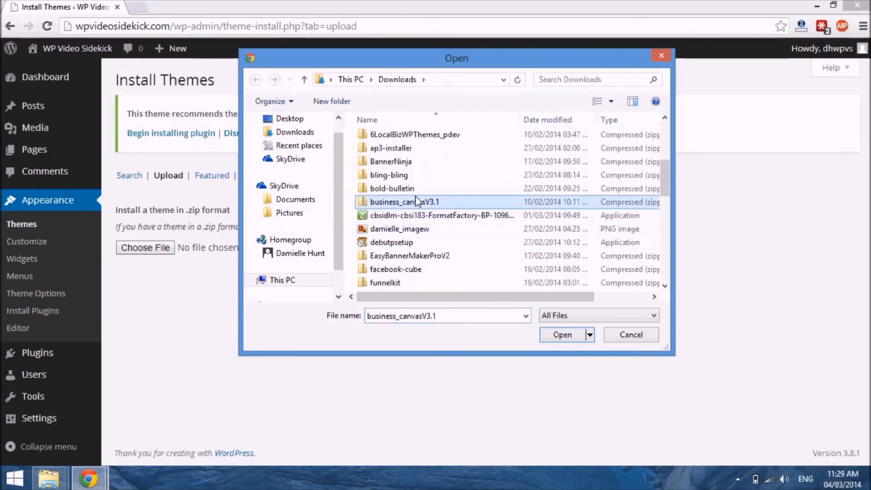
click(558, 335)
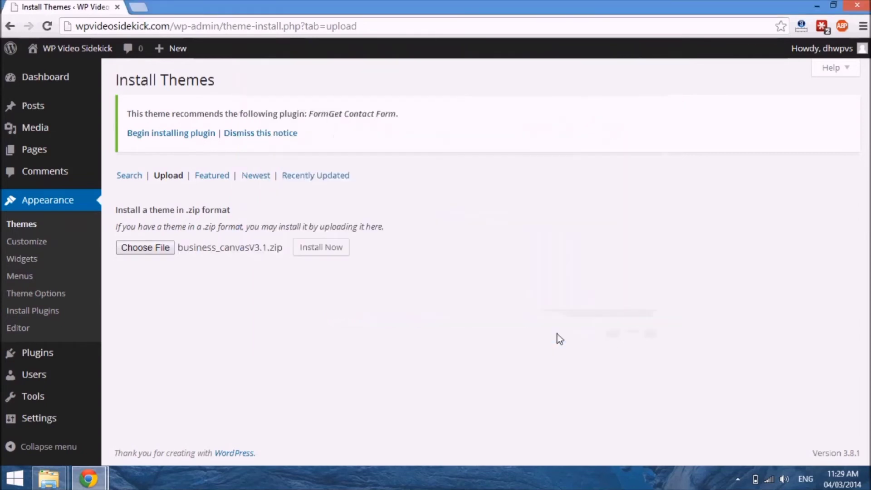
click(323, 248)
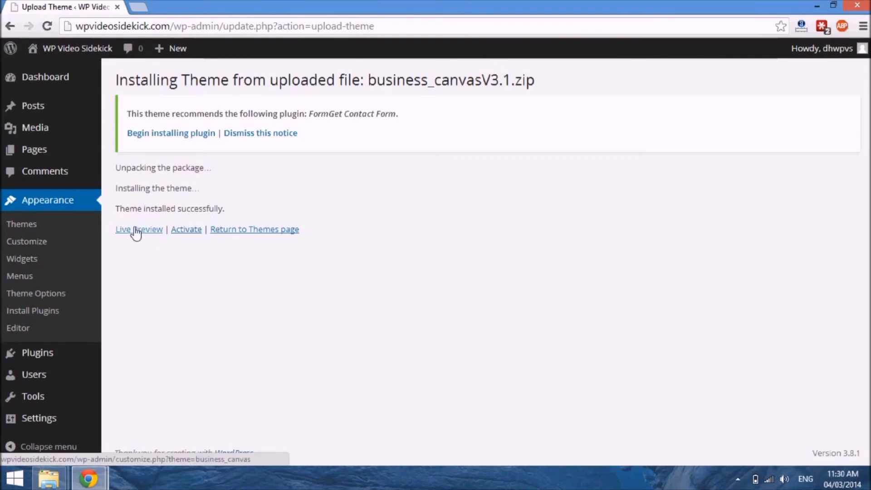
Step: Activate the uploaded business_canvas theme and look over its theme options page
click(193, 233)
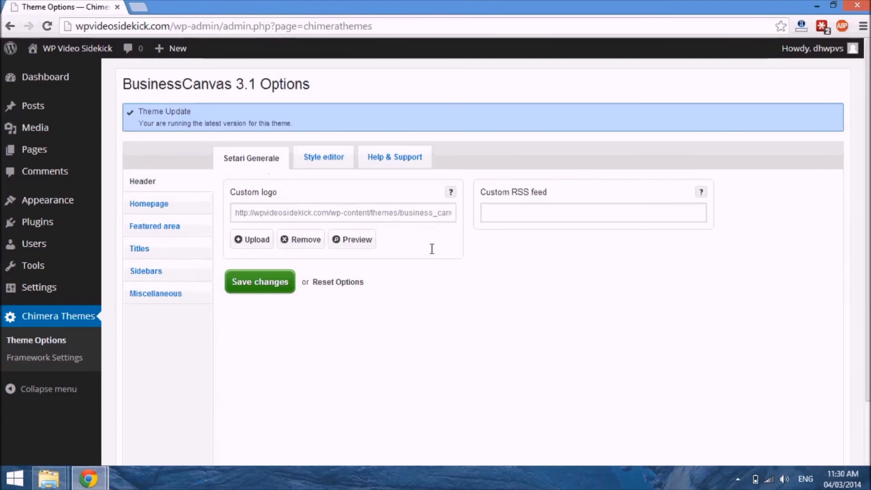
scroll(486, 361, down, 1)
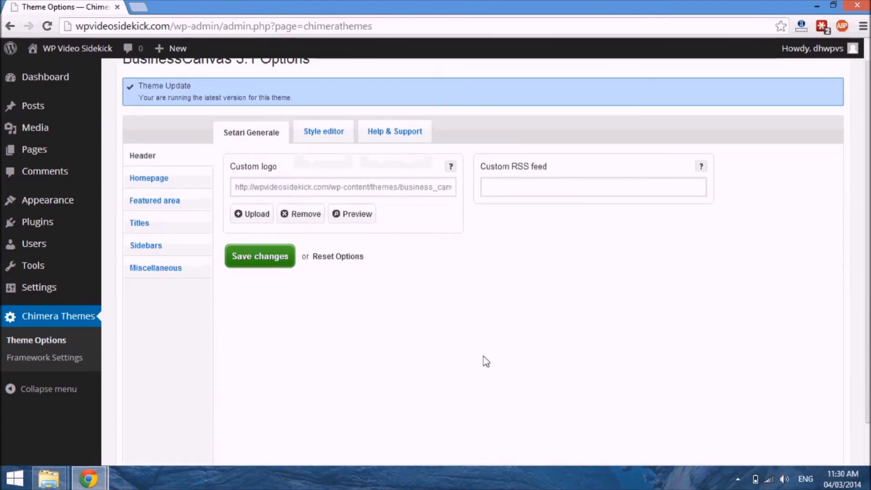
scroll(486, 361, up, 1)
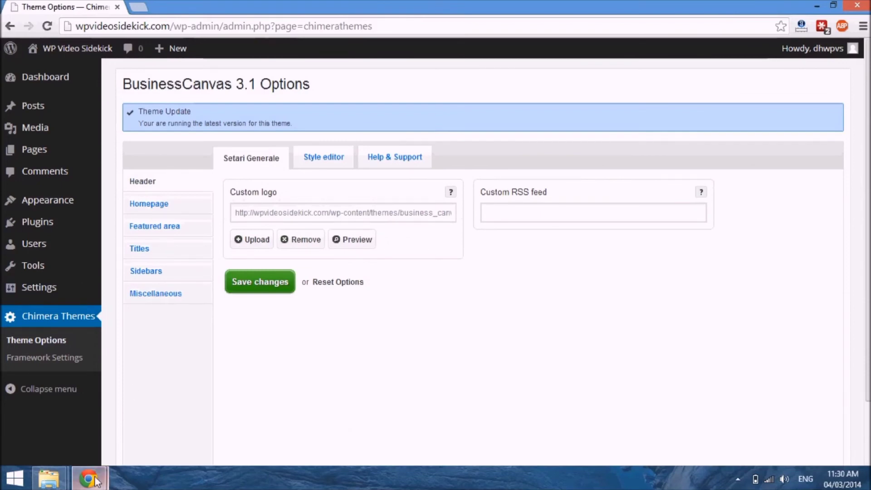
Step: Reload the live site to inspect its pages in the BusinessCanvas theme, checking back with the theme options page
mouse_move(93, 480)
click(189, 418)
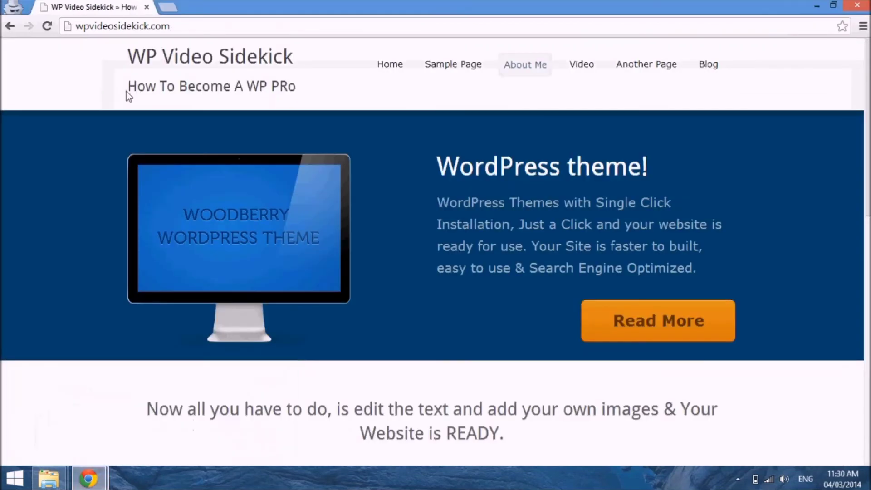
click(47, 27)
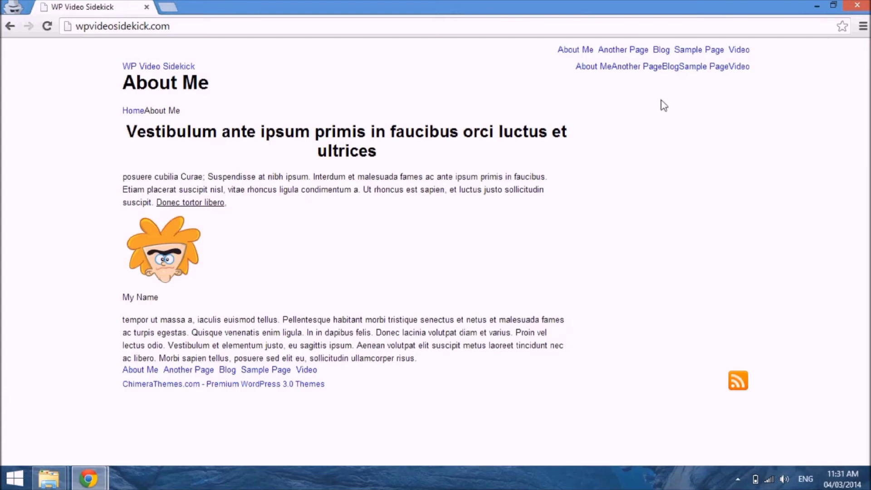
click(102, 476)
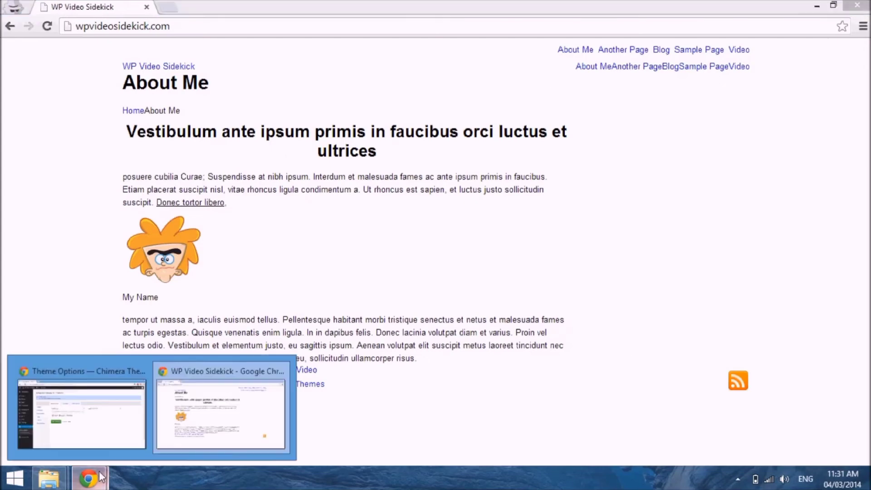
click(101, 420)
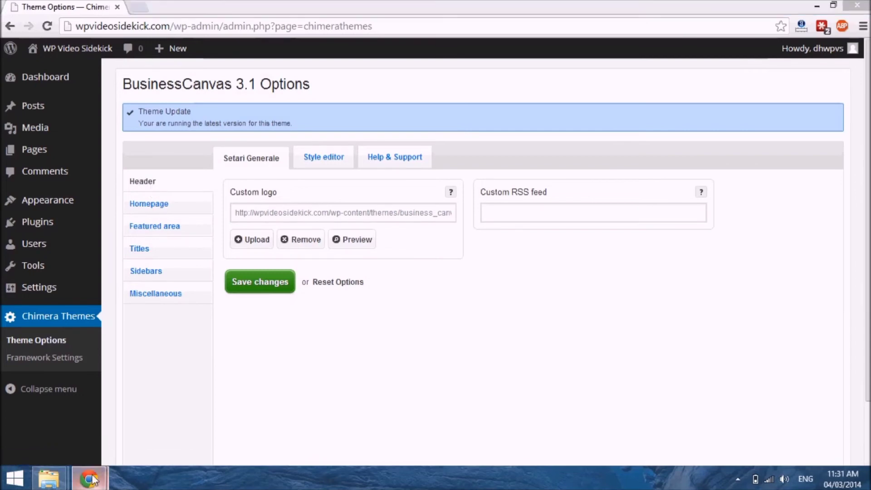
mouse_move(89, 478)
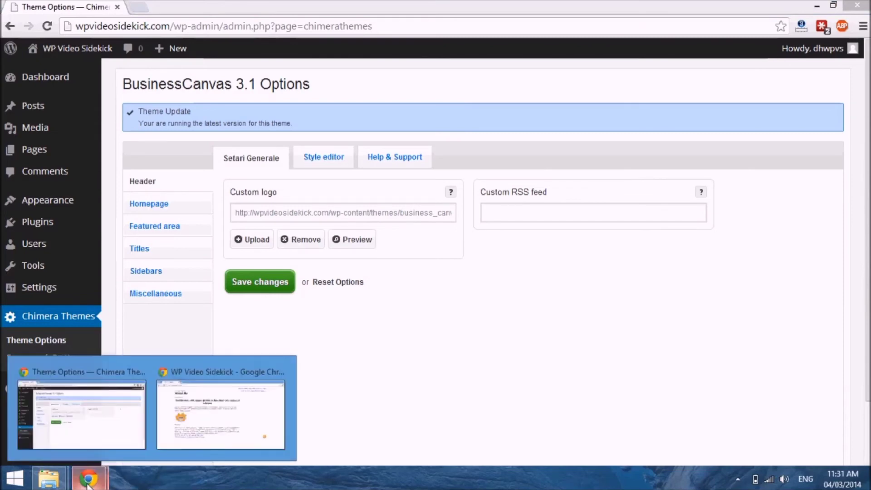
click(196, 412)
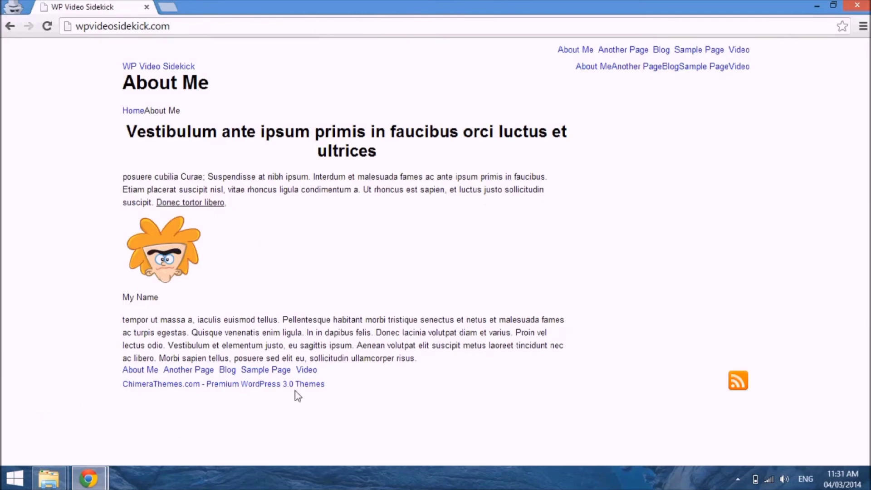
Step: Switch to the WordPress admin dashboard, find the active BusinessCanvas theme among the installed themes and open its customizer
mouse_move(89, 479)
click(94, 408)
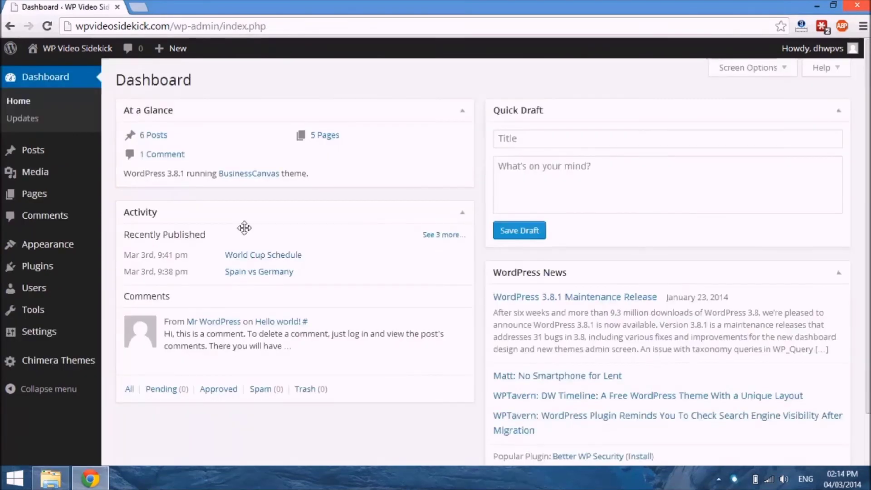
mouse_move(67, 181)
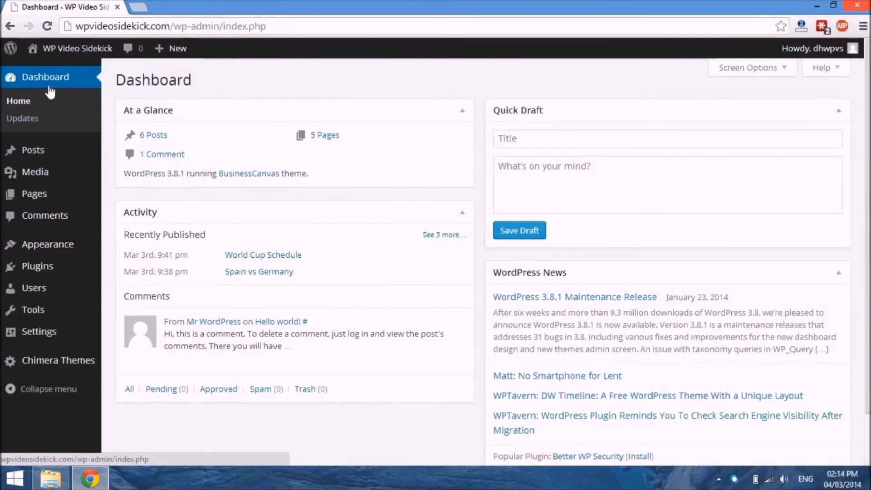
mouse_move(50, 247)
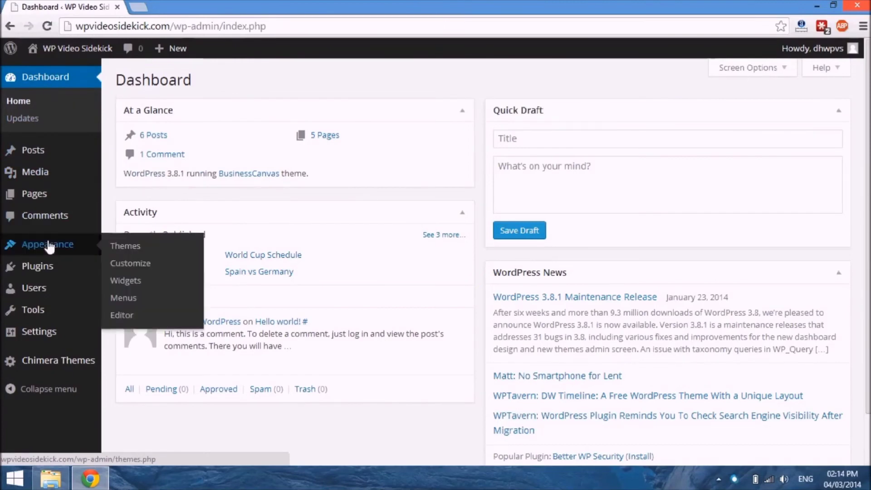
click(115, 247)
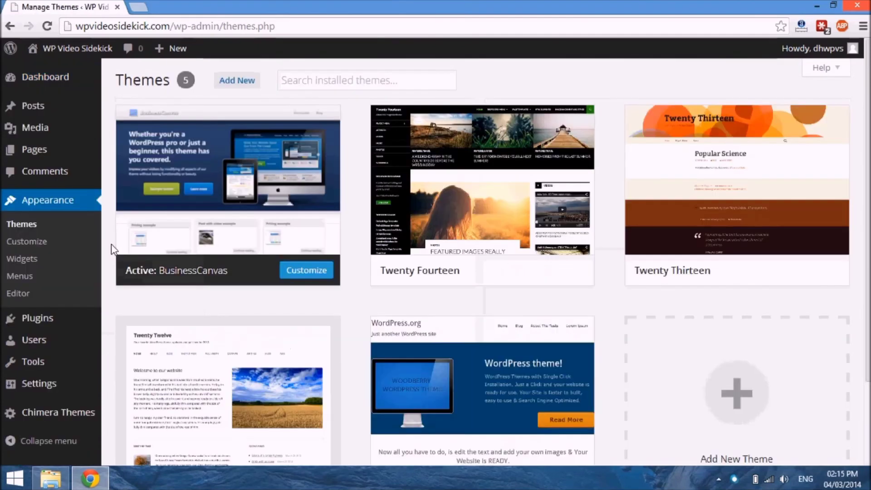
click(306, 270)
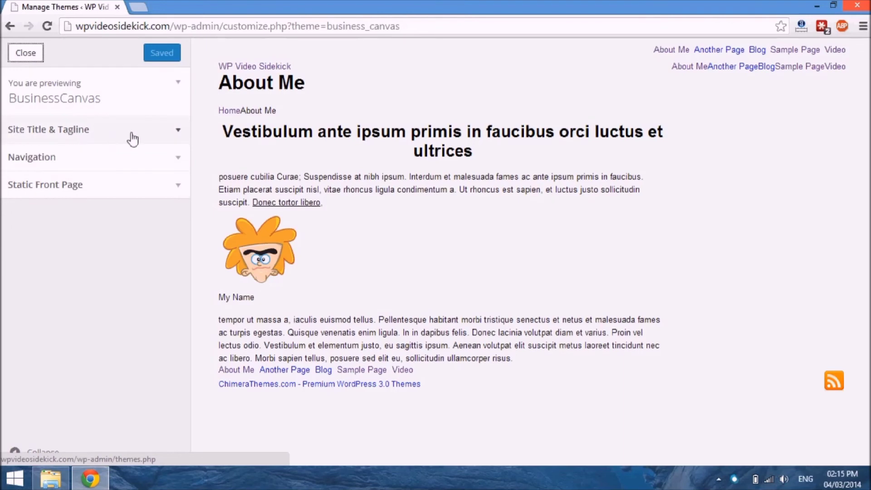
Step: In the customizer's Site Title & Tagline section, set the site title to WPVS and update the preview
click(160, 132)
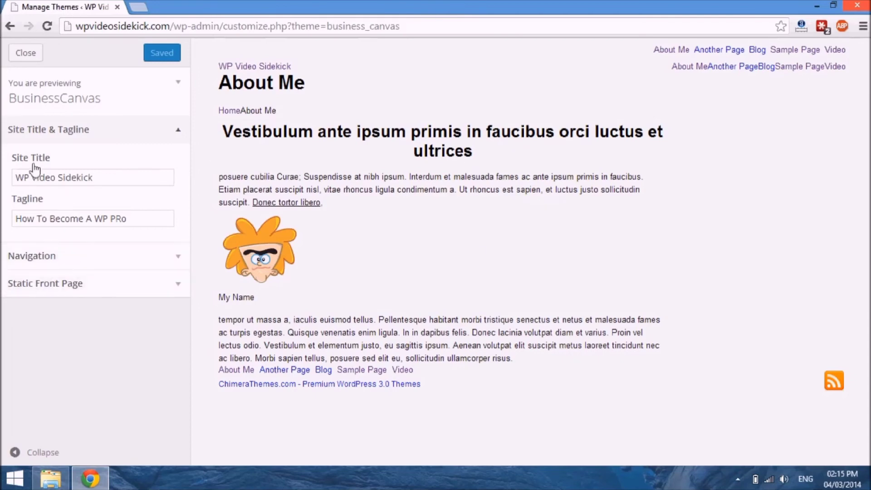
click(106, 183)
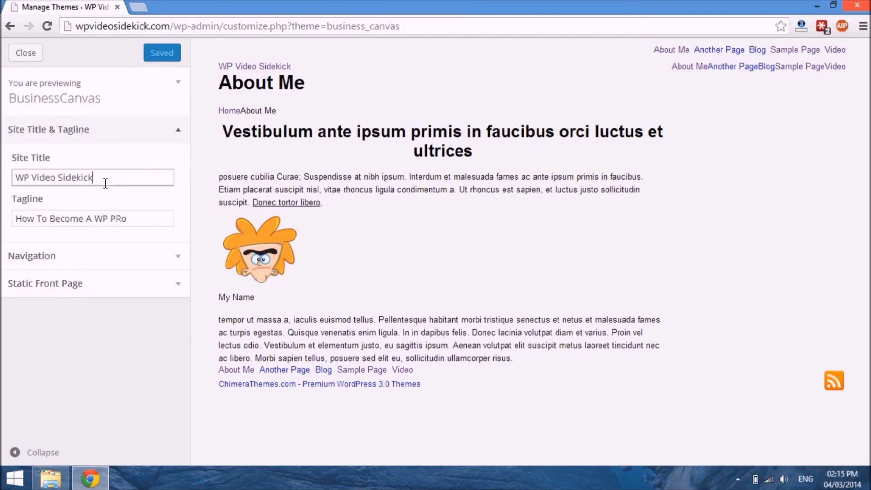
drag(105, 183, 2, 184)
text(WPVS)
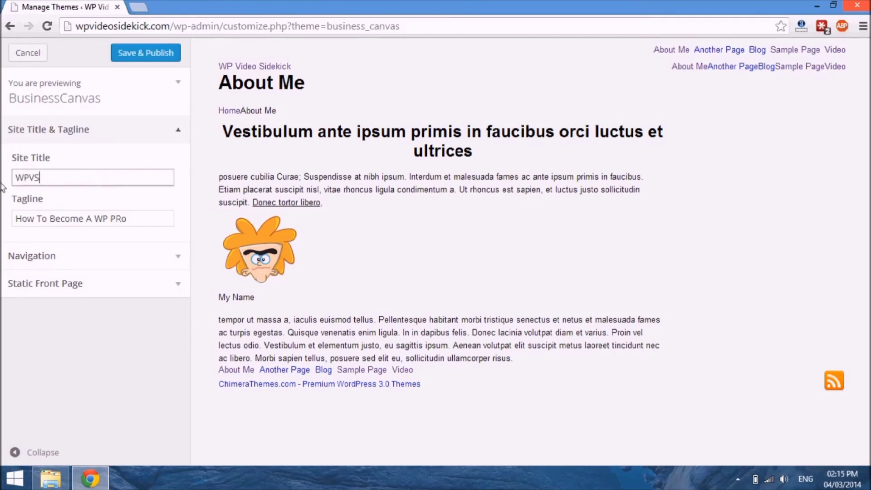
click(65, 223)
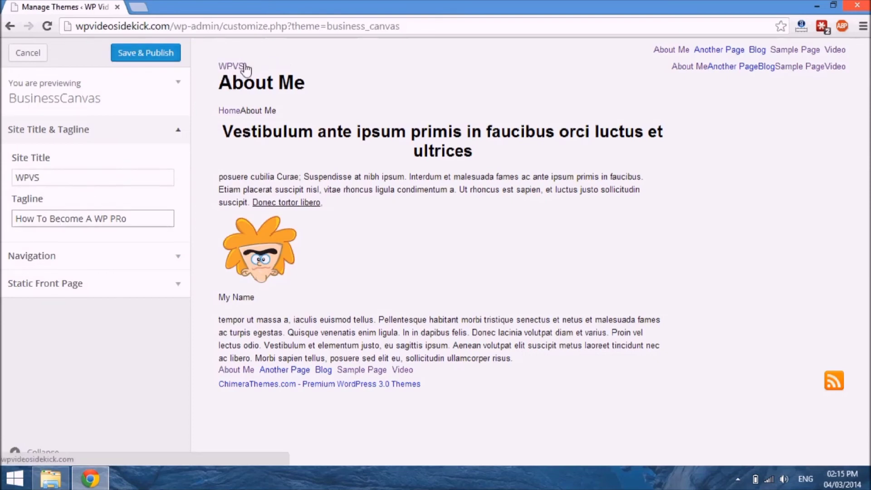
Step: Set the site title in the customizer back to WP Video Sidekick
click(62, 181)
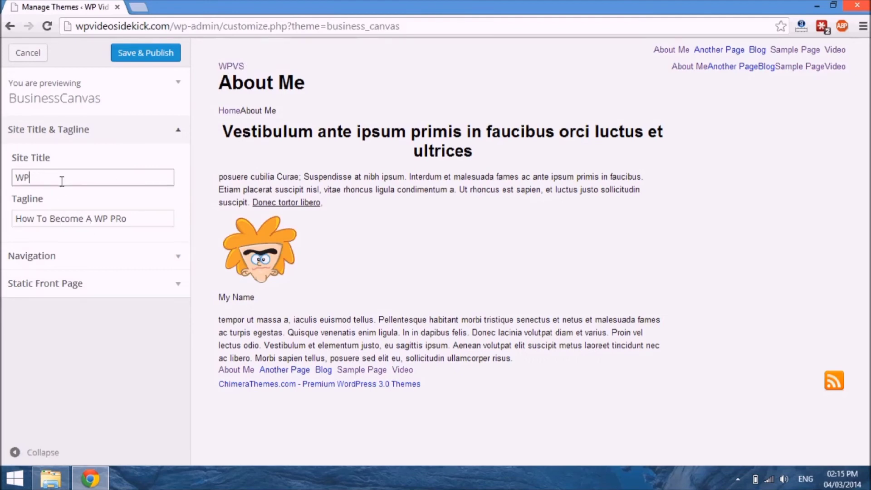
text(Video Sidekick)
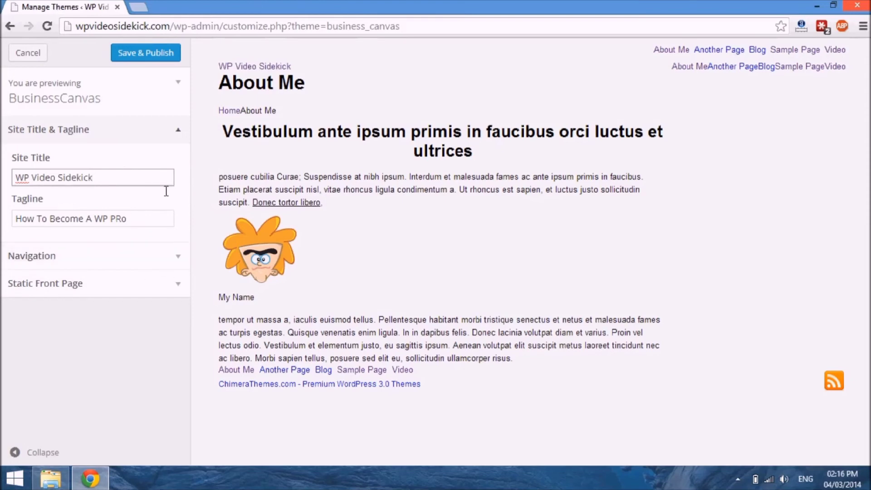
Step: Review the Top Bar, Header and Footer menu choices and the Static Front Page settings, and leave the customizer without saving
click(181, 256)
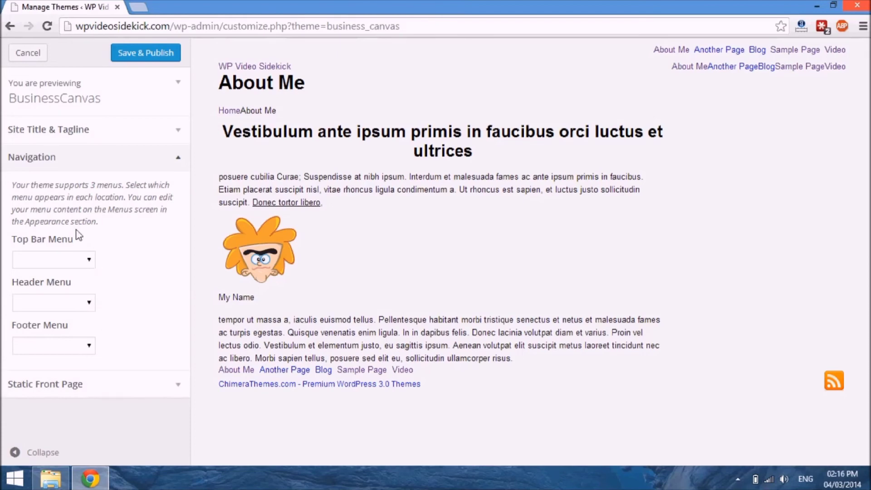
click(89, 262)
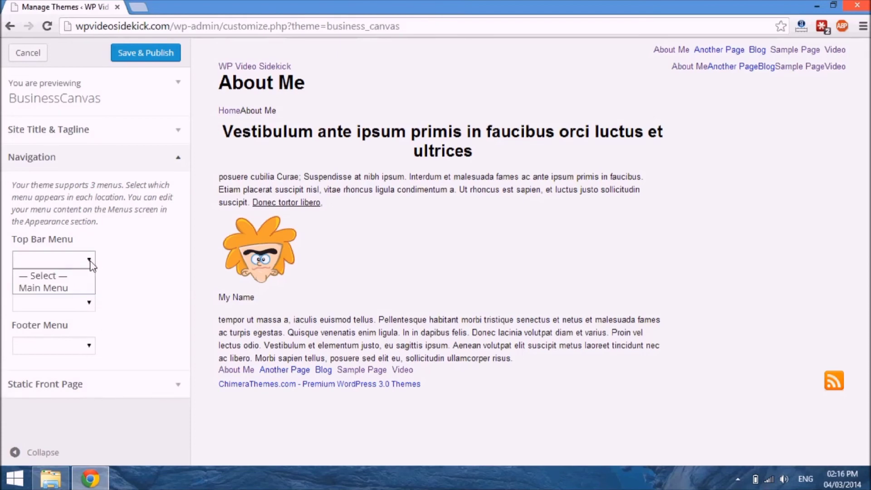
click(90, 264)
click(88, 305)
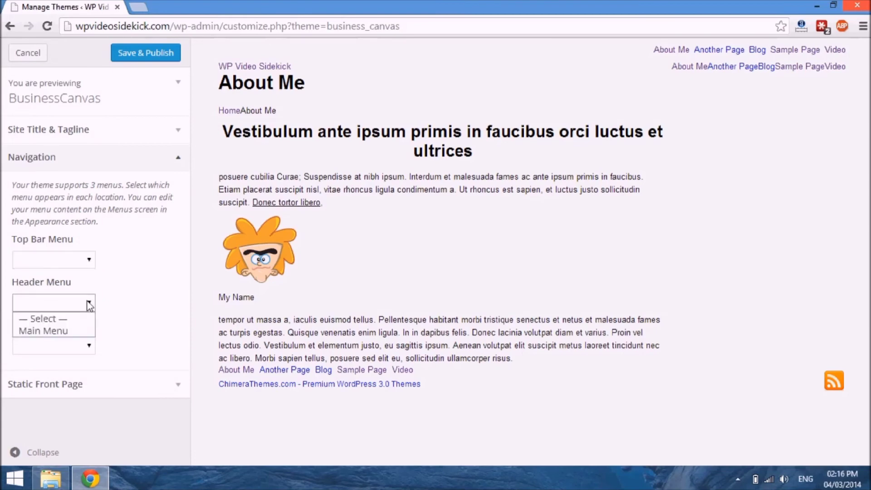
click(88, 261)
click(89, 306)
click(89, 347)
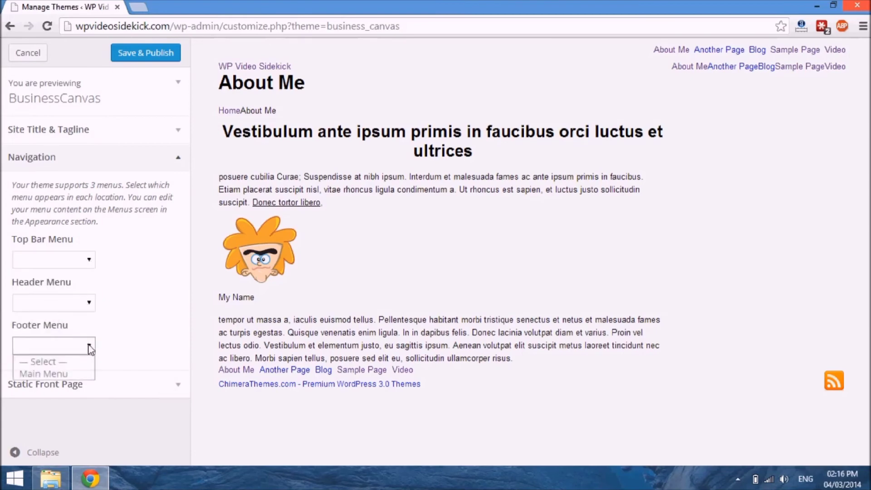
click(124, 422)
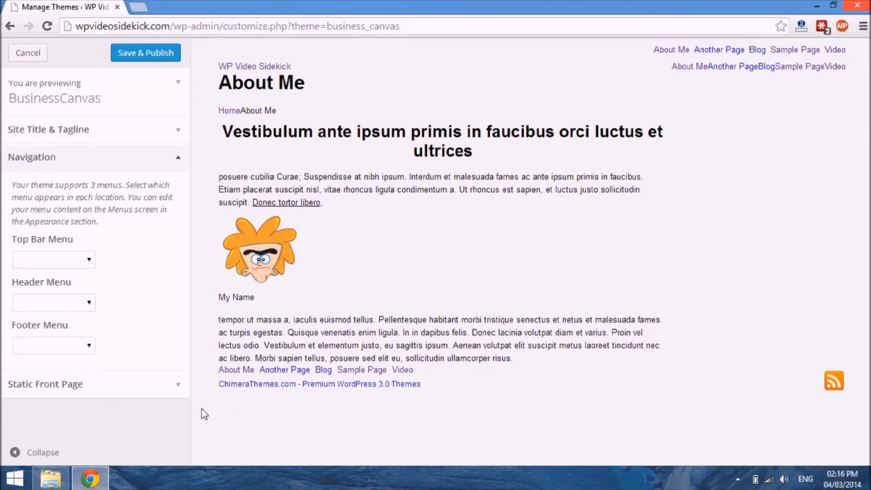
click(179, 384)
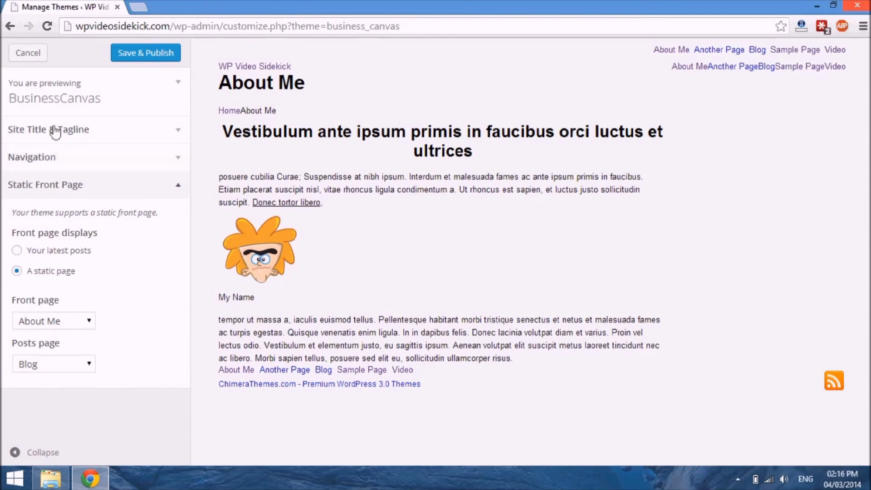
click(30, 53)
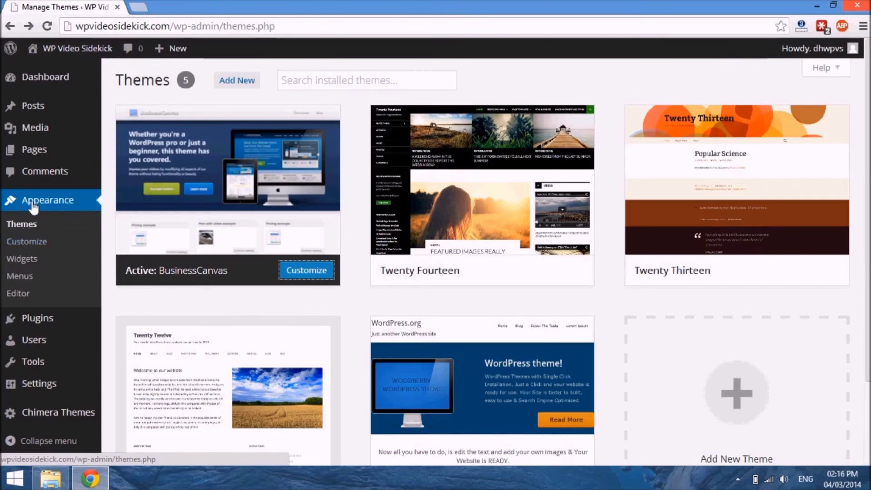
Step: Reopen the theme customizer from the admin navigation, view the Site Title & Tagline section and close the customizer
click(26, 245)
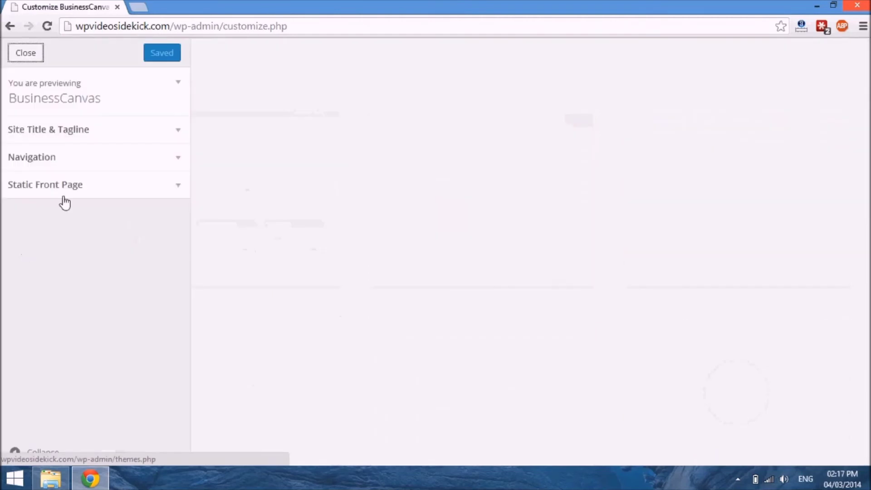
click(186, 133)
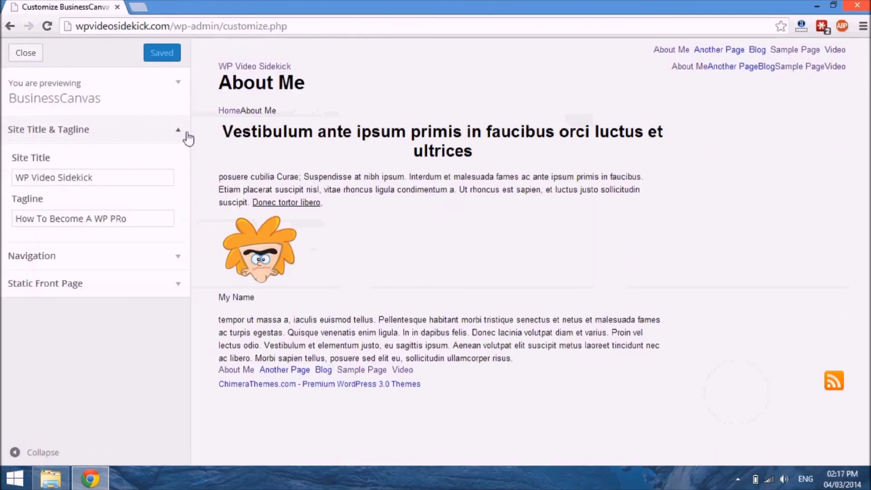
click(187, 133)
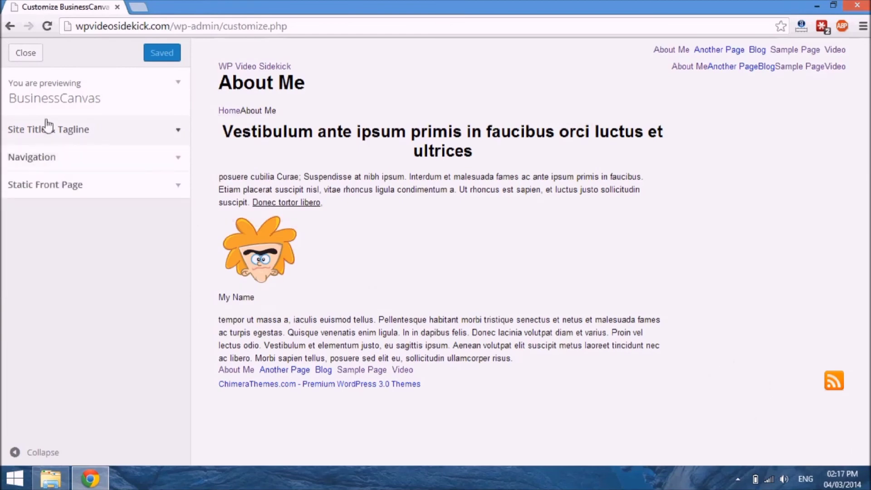
click(21, 55)
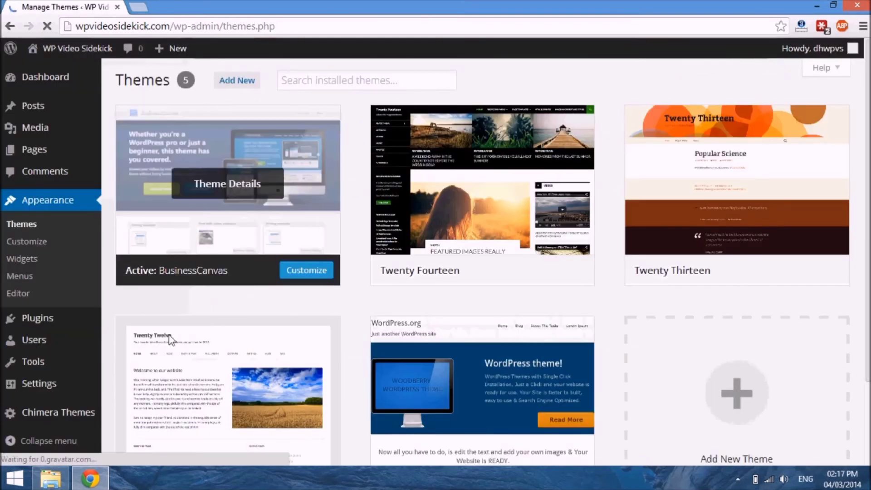
Step: Look over the installed themes and examine the Chimera Themes theme options page for BusinessCanvas
scroll(62, 230, down, 3)
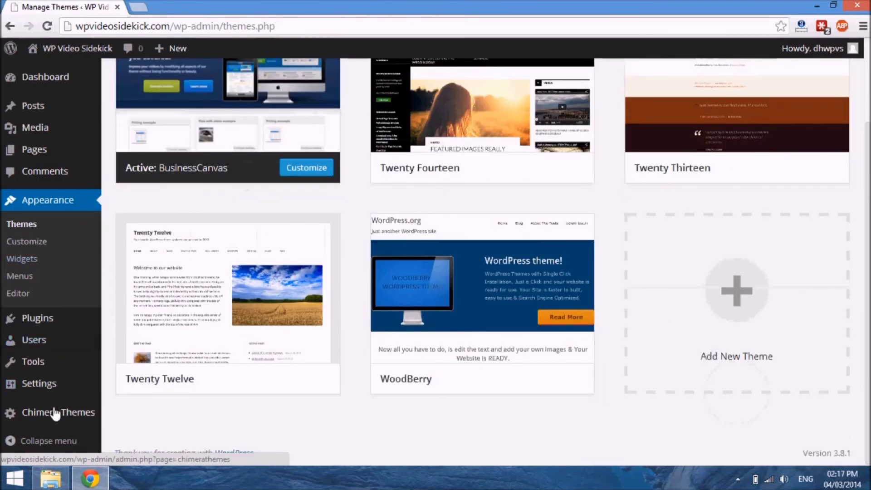
mouse_move(49, 421)
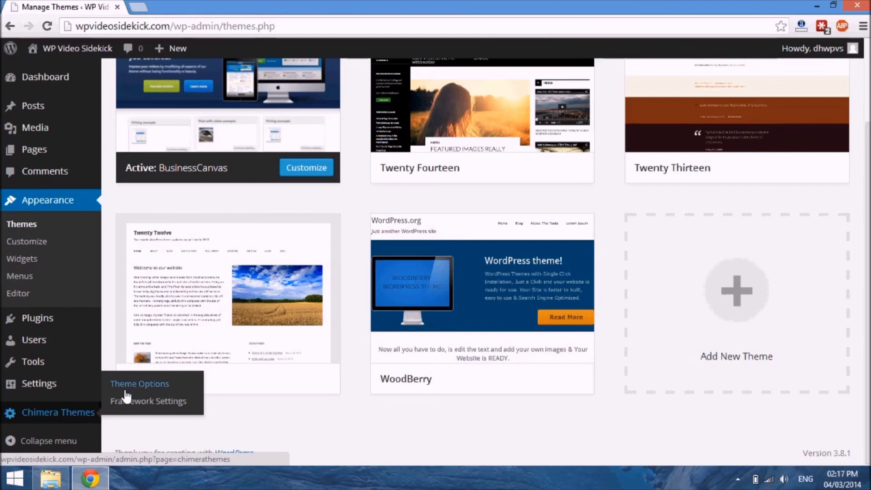
click(147, 387)
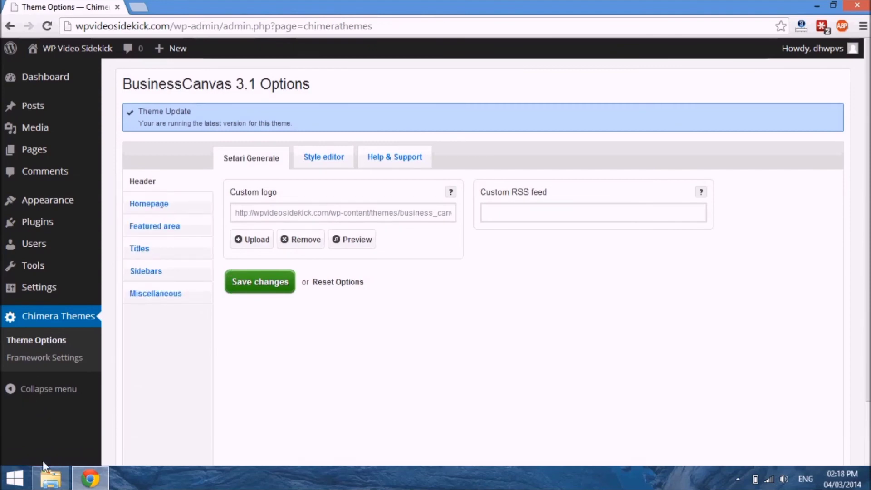
mouse_move(66, 300)
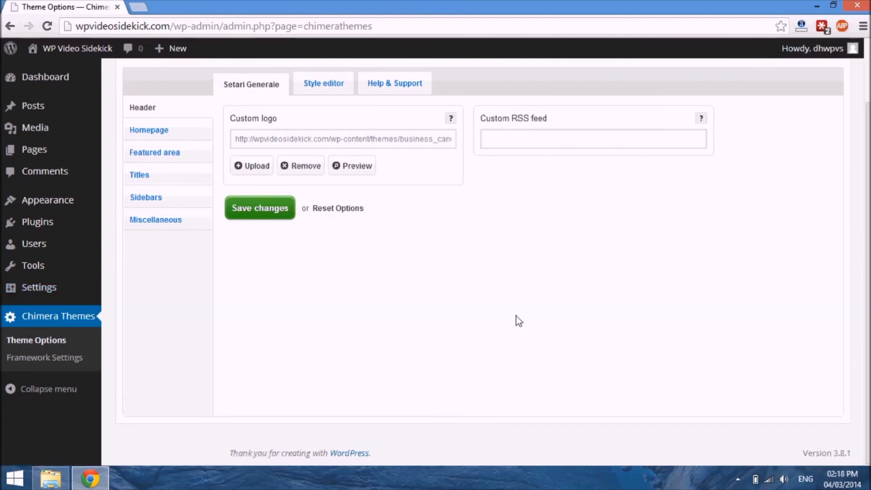
Step: Open the Menus page and look through the structure of Main Menu
mouse_move(14, 202)
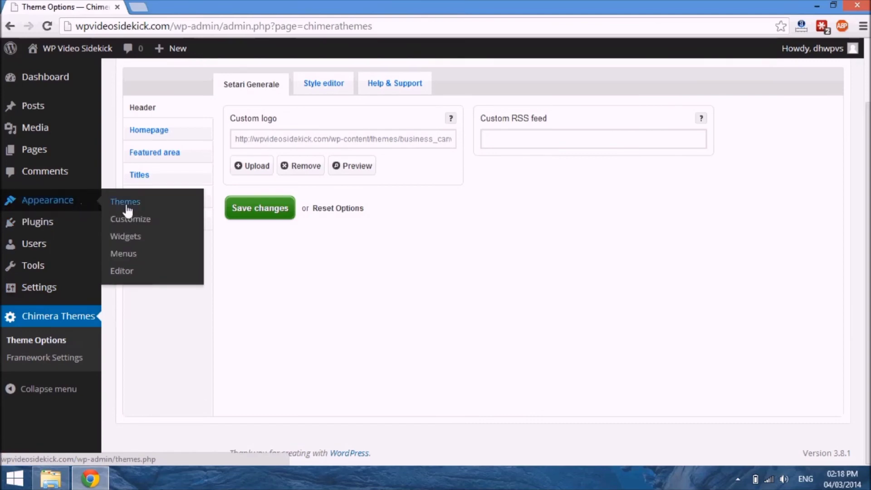
mouse_move(69, 196)
click(121, 255)
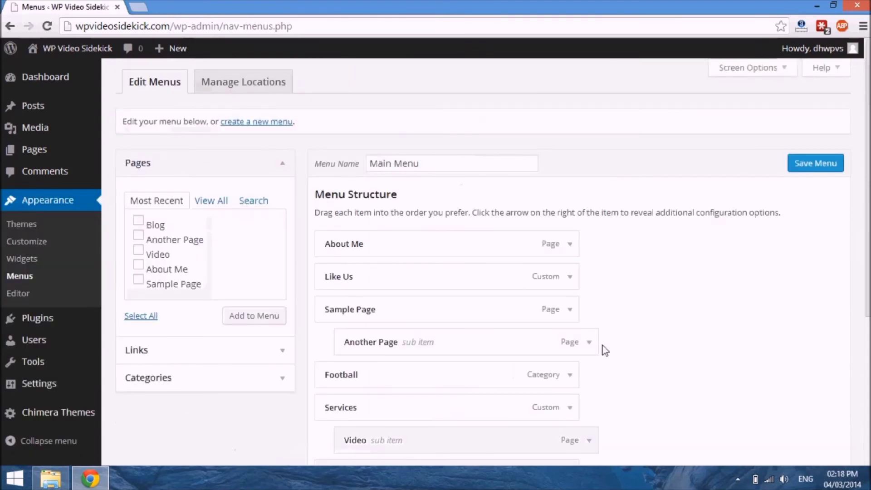
scroll(786, 311, down, 5)
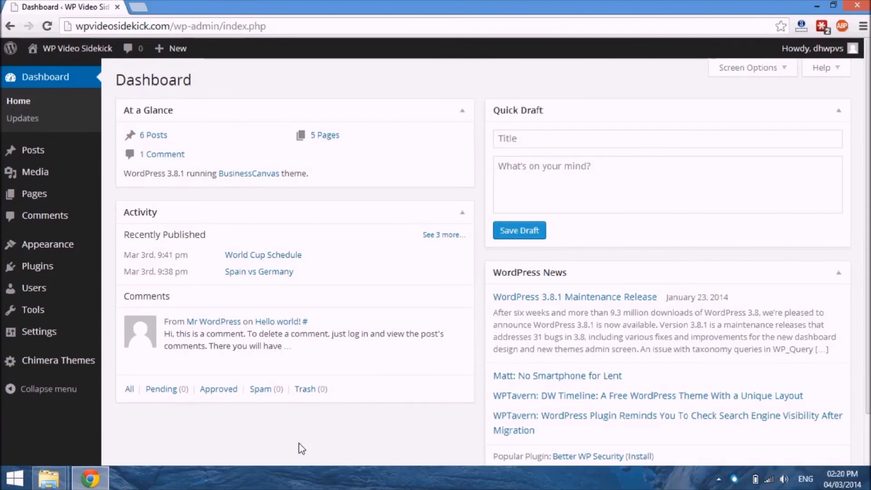
Step: Open the list of installed plugins and select both Akismet and Hello Dolly
mouse_move(39, 270)
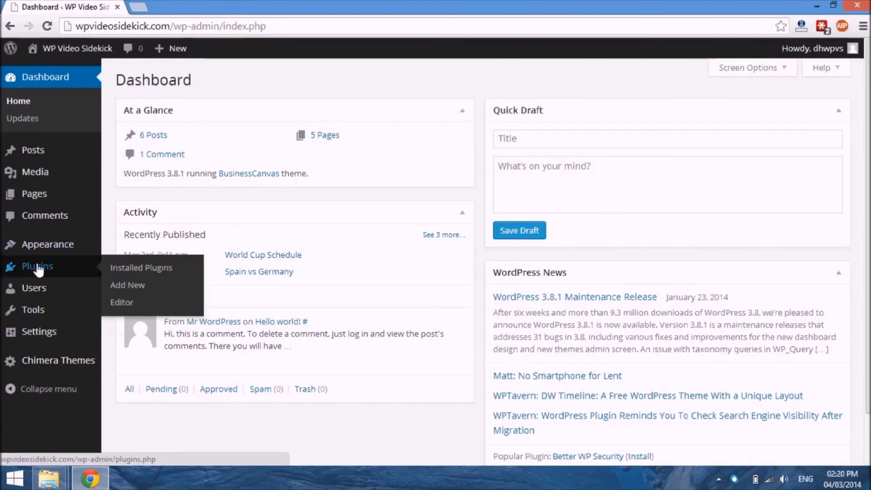
click(44, 268)
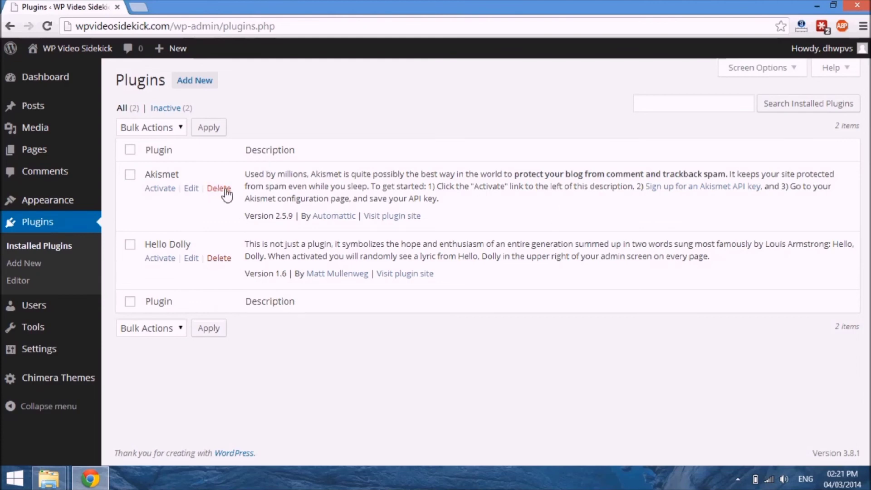
click(130, 175)
click(130, 245)
key(super+c)
key(super+i)
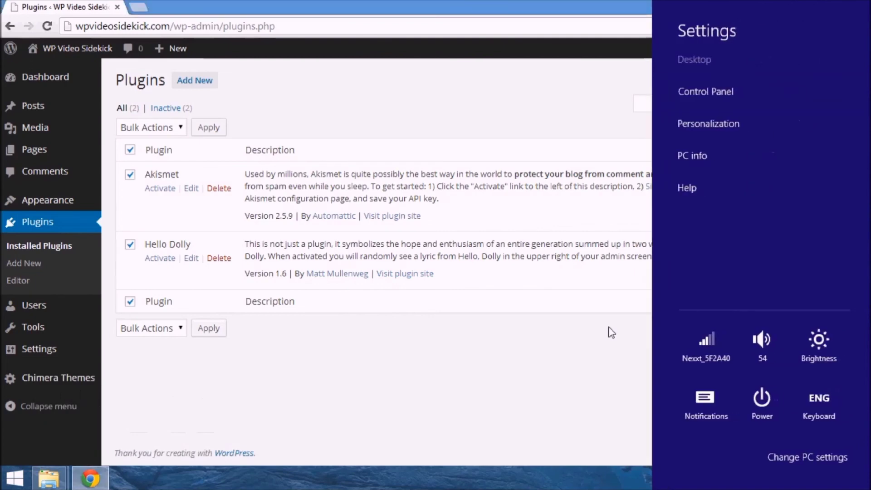
key(Escape)
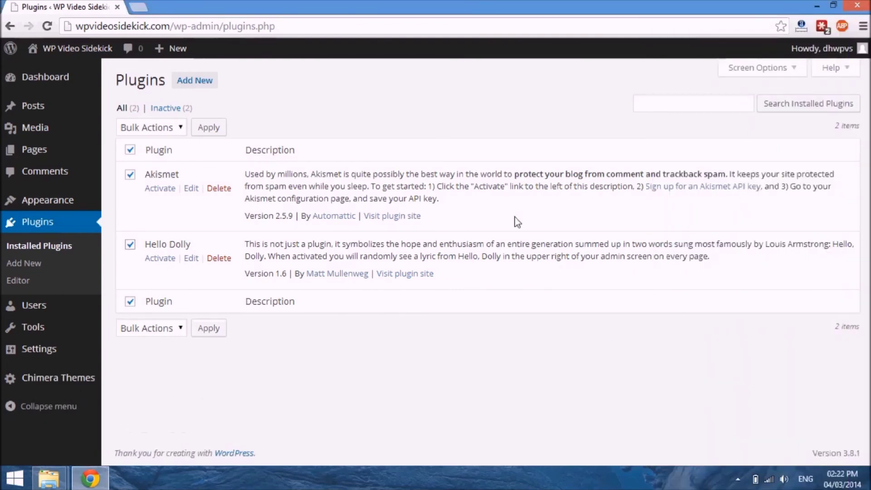
key(super+c)
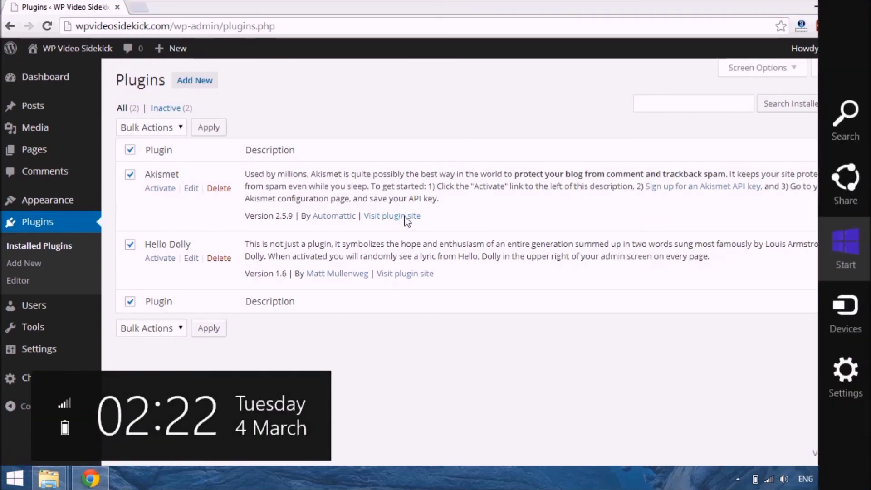
key(Escape)
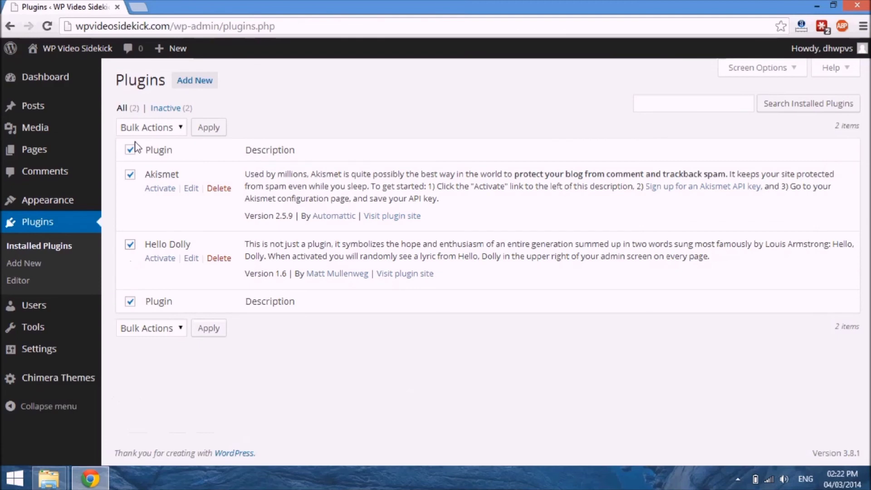
Step: Try to delete the installed plugins Akismet and Hello Dolly with the Delete bulk action
click(210, 129)
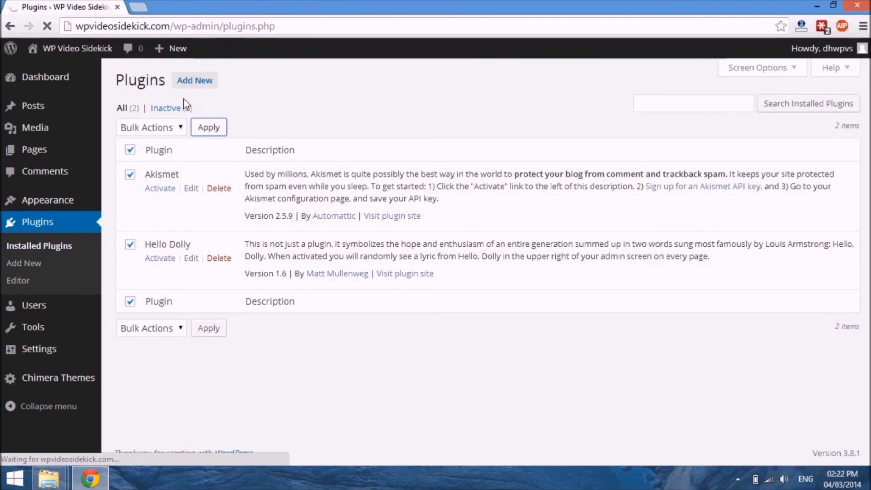
click(182, 129)
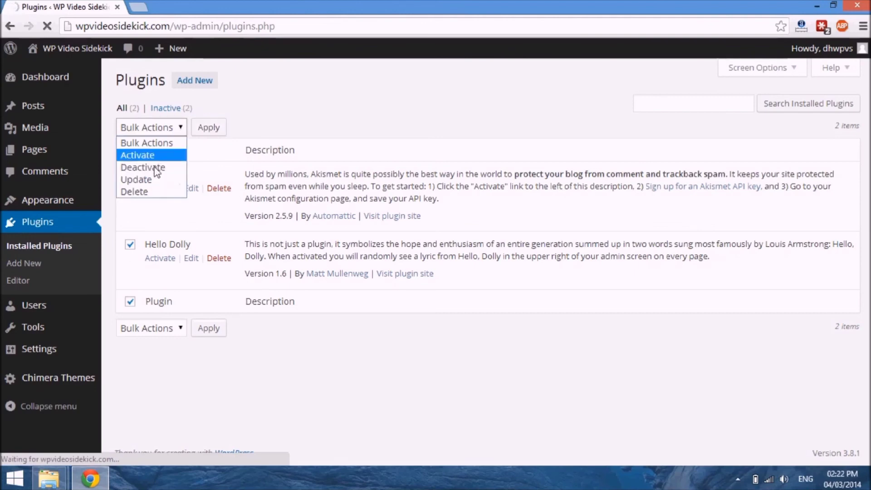
click(176, 130)
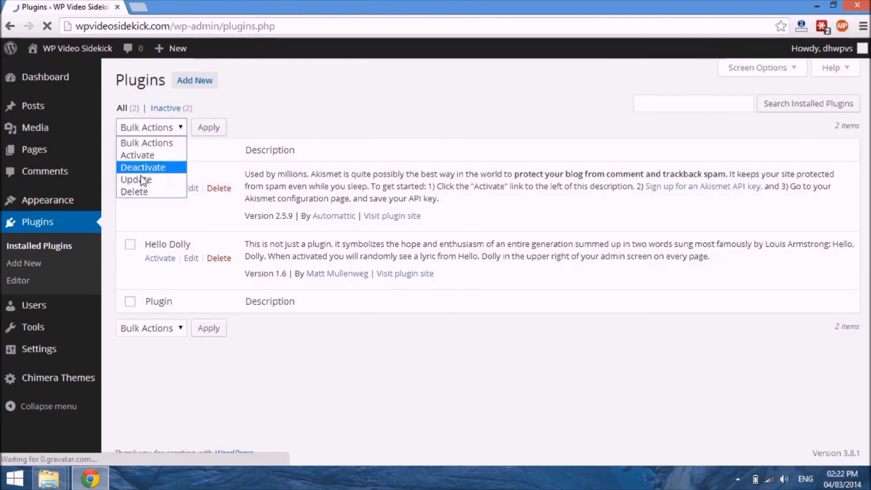
click(136, 191)
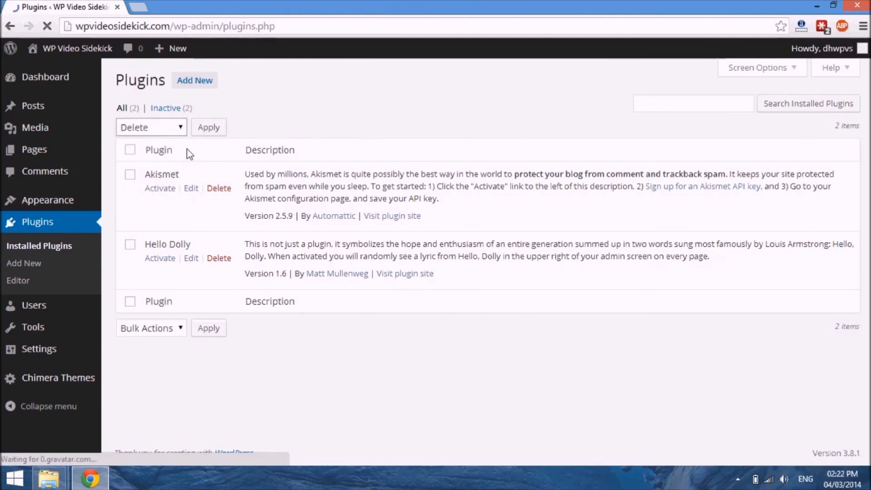
click(209, 128)
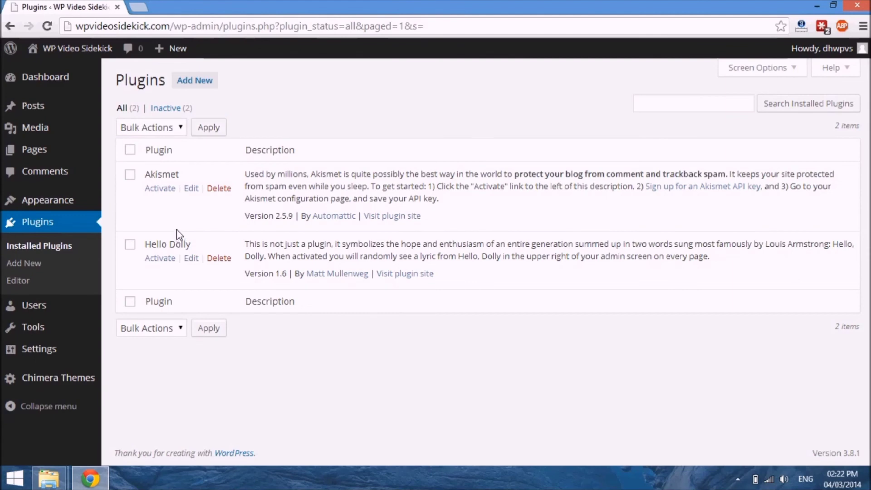
Step: Open the Install Plugins page to add a new plugin
click(202, 88)
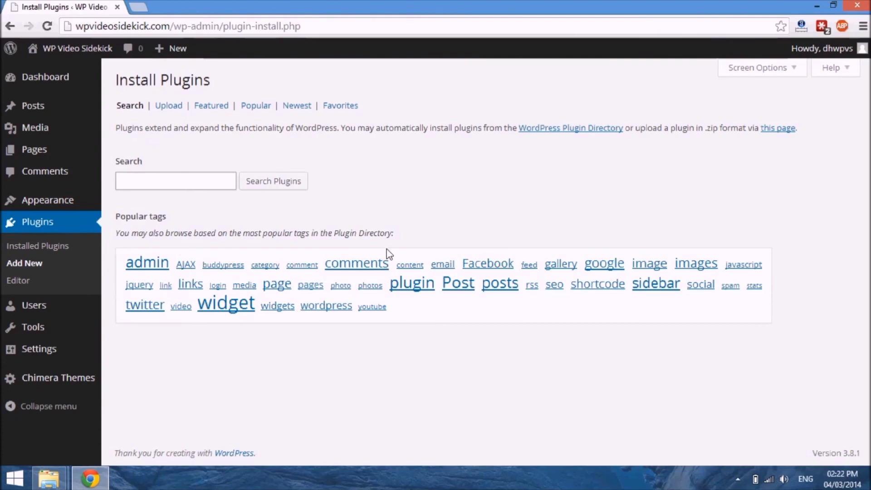
key(super+c)
key(Down)
key(Down)
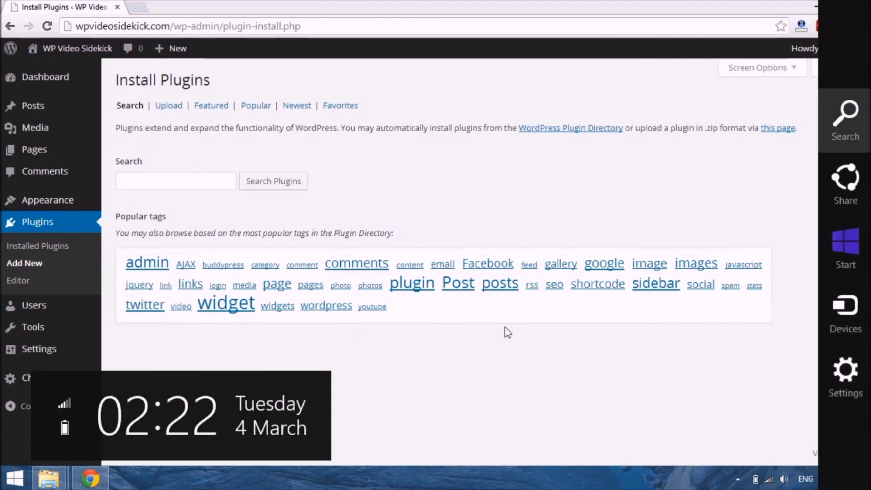
key(Return)
key(Escape)
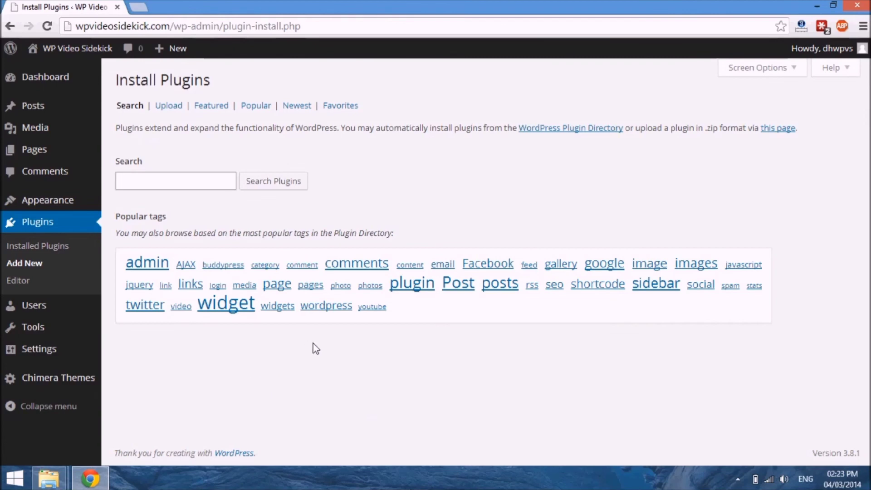
key(super+c)
key(Escape)
Step: Search the plugin directory for "digg"
click(140, 184)
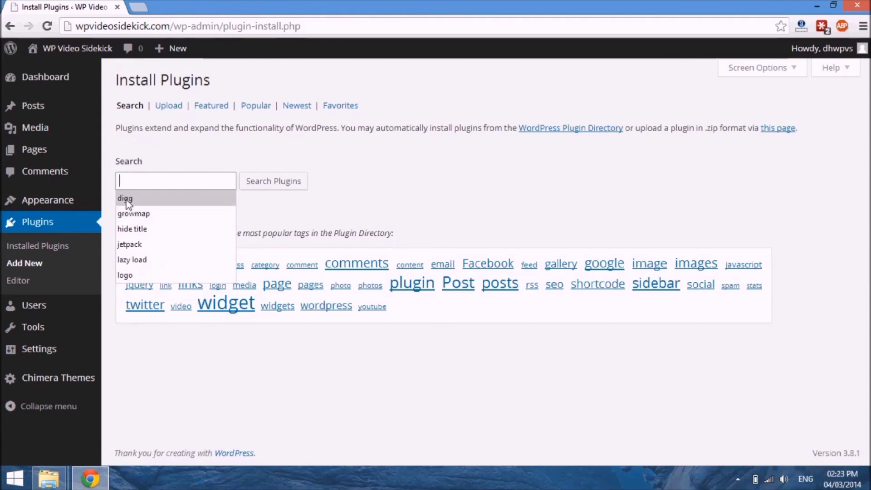
click(125, 200)
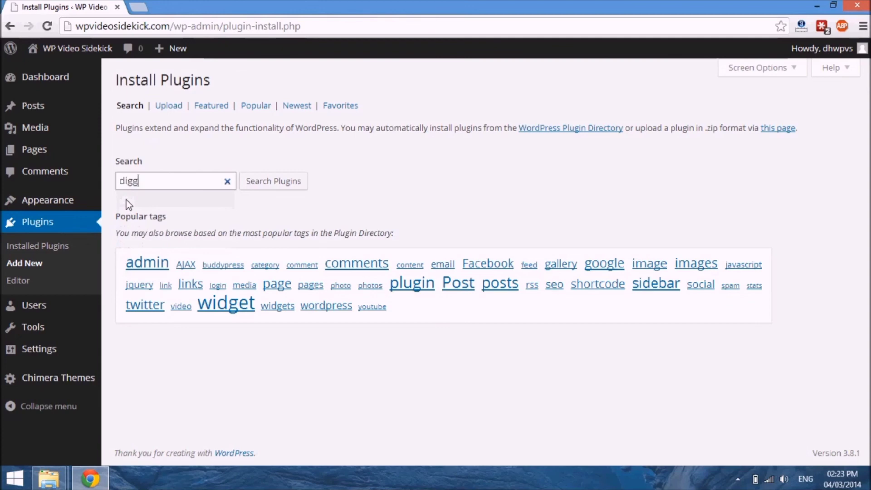
key(Return)
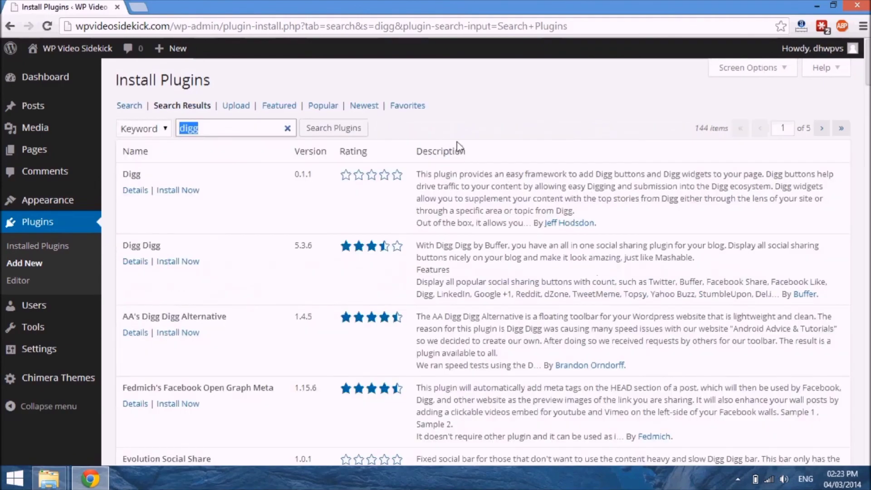
Step: Install the Digg Digg plugin from the search results and activate it
scroll(459, 145, down, 3)
scroll(459, 146, down, 4)
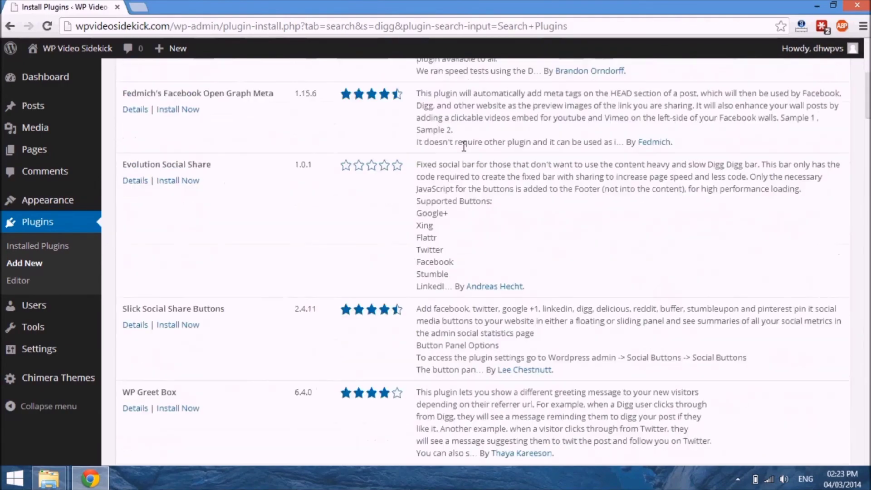
scroll(459, 145, up, 7)
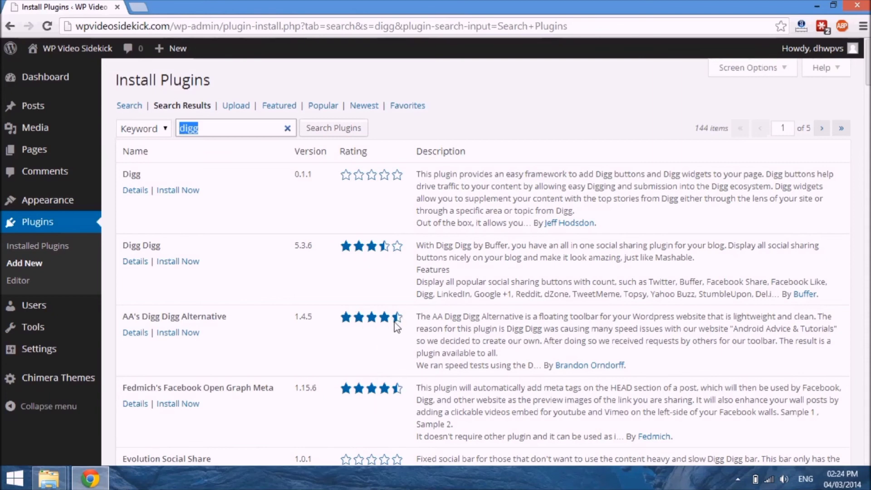
scroll(397, 327, down, 4)
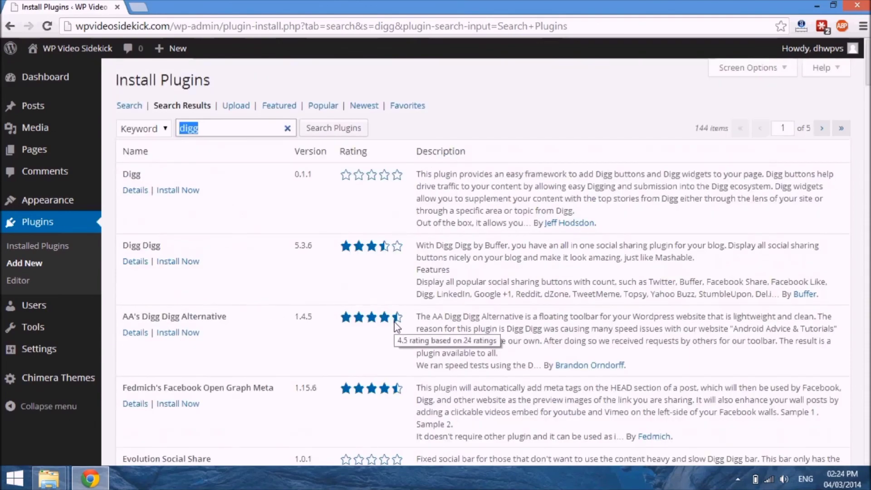
scroll(397, 327, down, 11)
scroll(395, 322, up, 11)
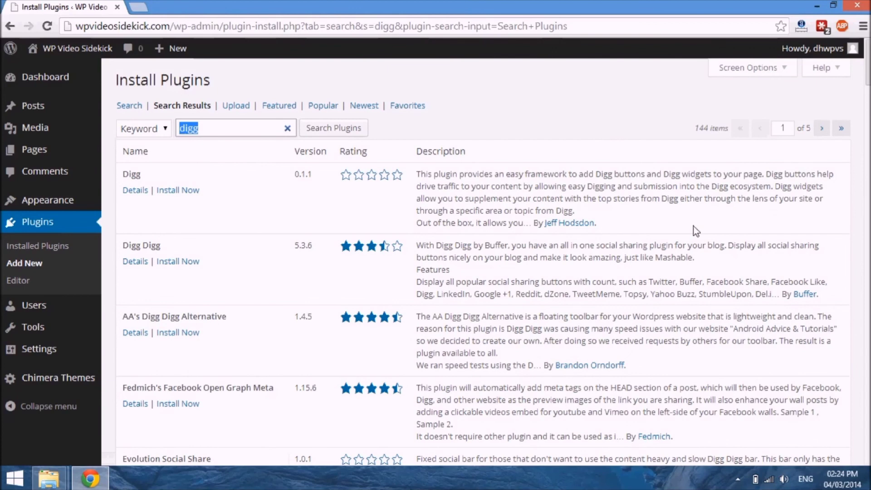
click(181, 265)
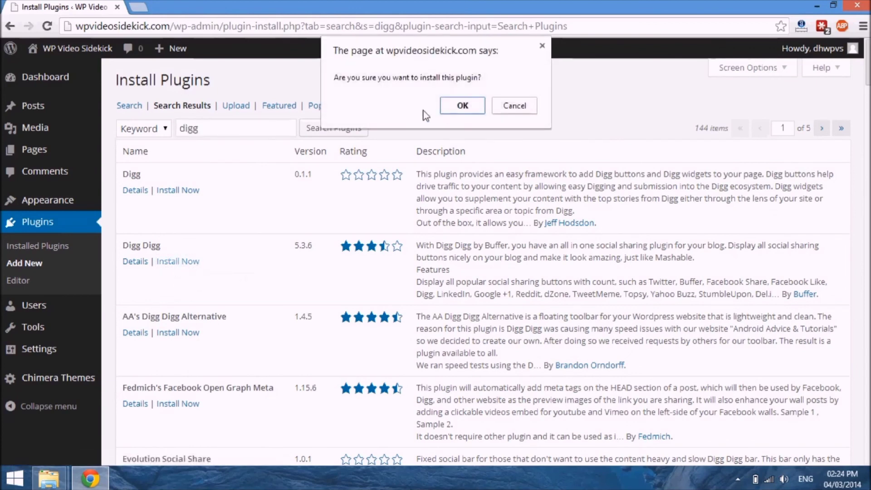
click(466, 111)
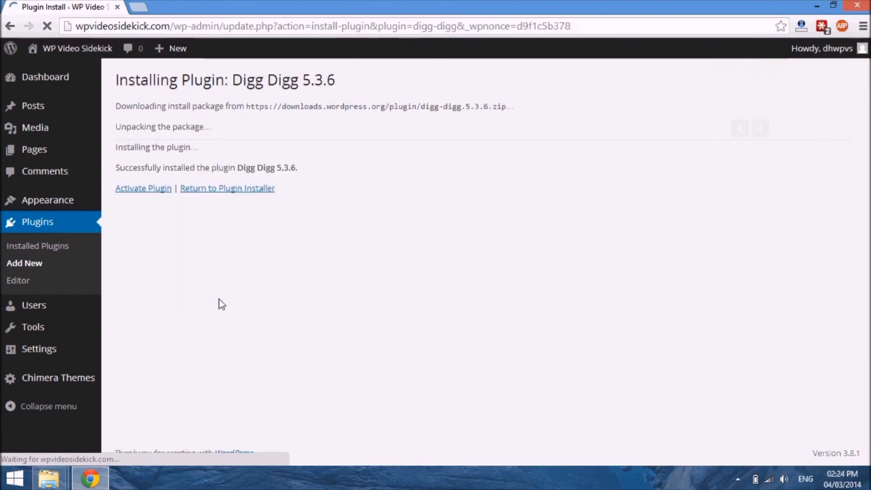
click(154, 189)
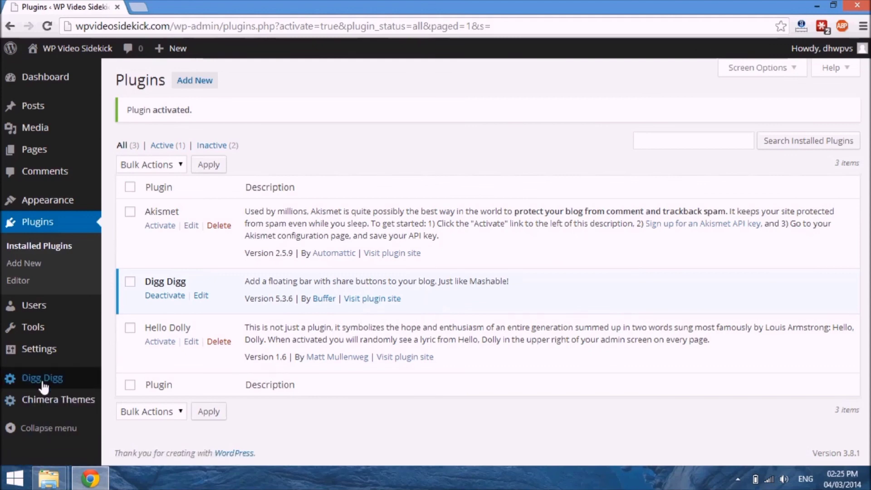
Step: Go to the Install Plugins page and open its upload form for a plugin in .zip format
mouse_move(43, 387)
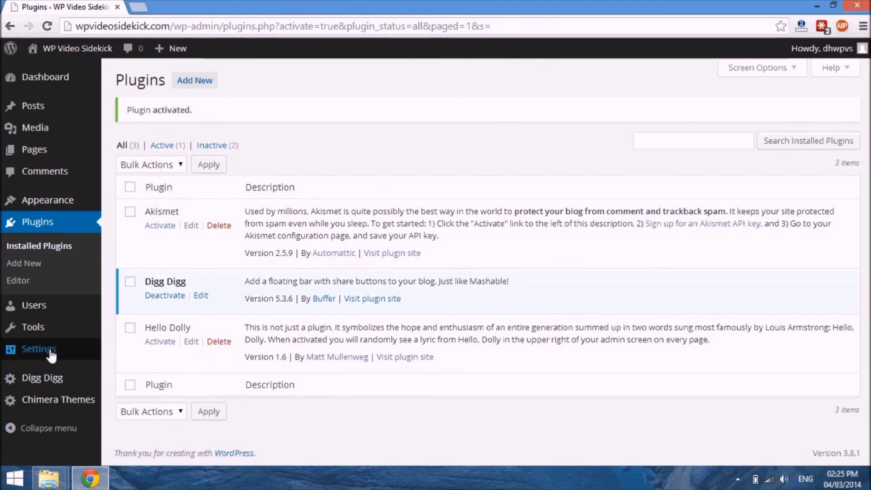
mouse_move(45, 352)
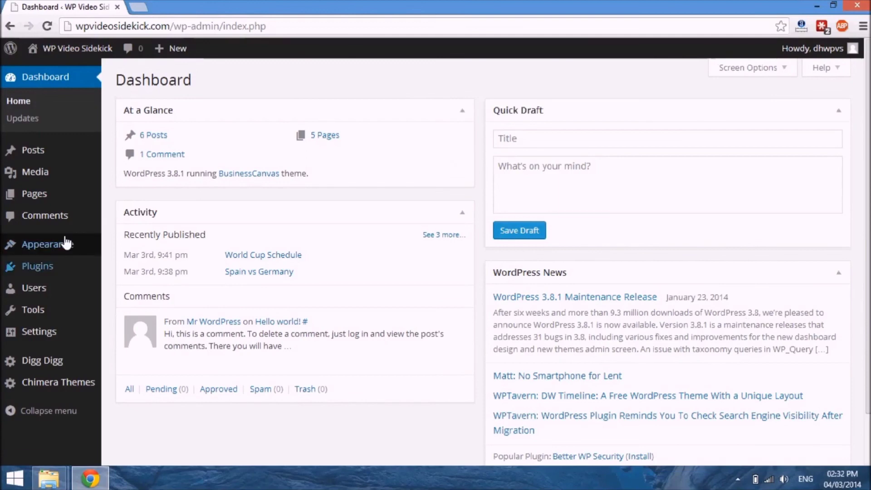
mouse_move(68, 241)
mouse_move(53, 266)
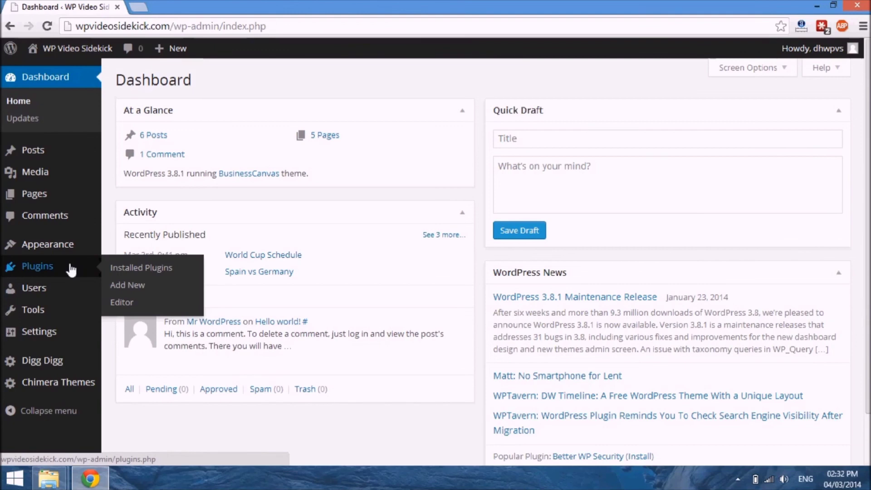
click(120, 285)
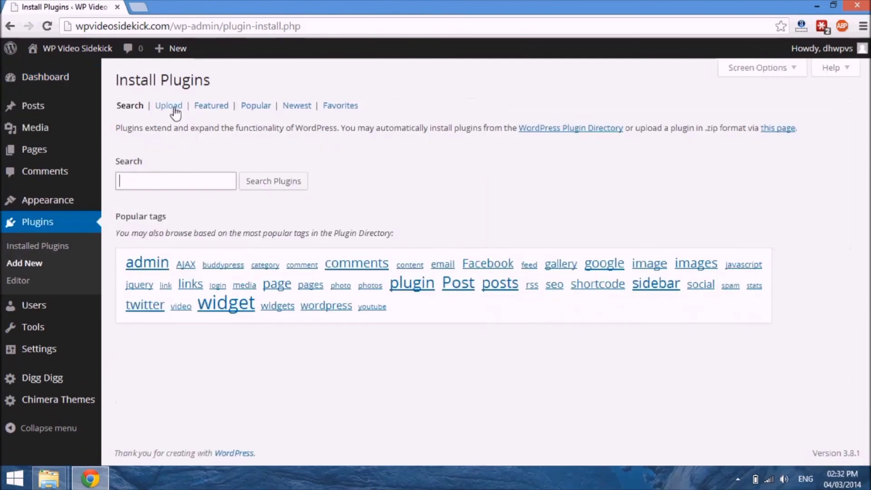
click(171, 105)
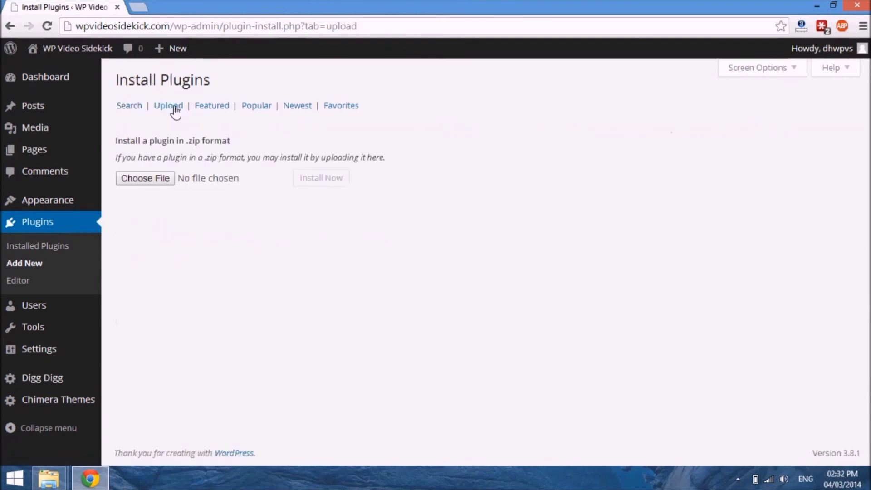
Step: Install the plugin from the file wpoptins.3.0.1.zip on the Desktop and activate it
click(147, 180)
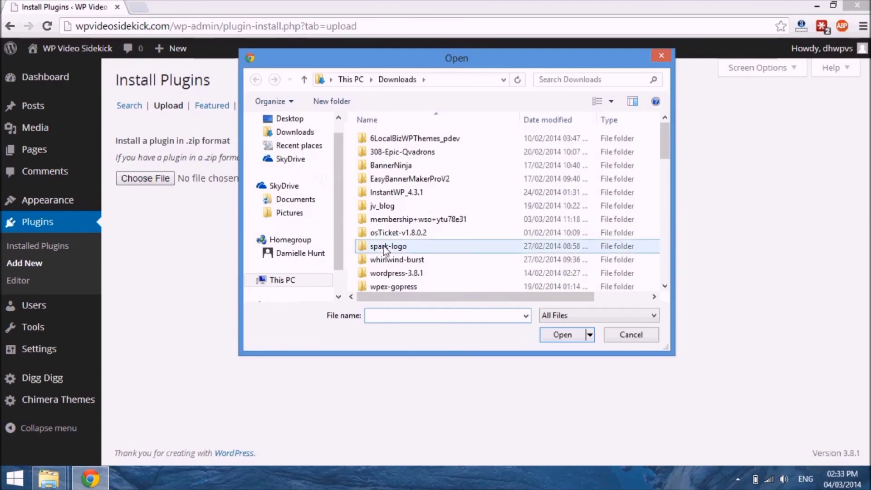
click(277, 118)
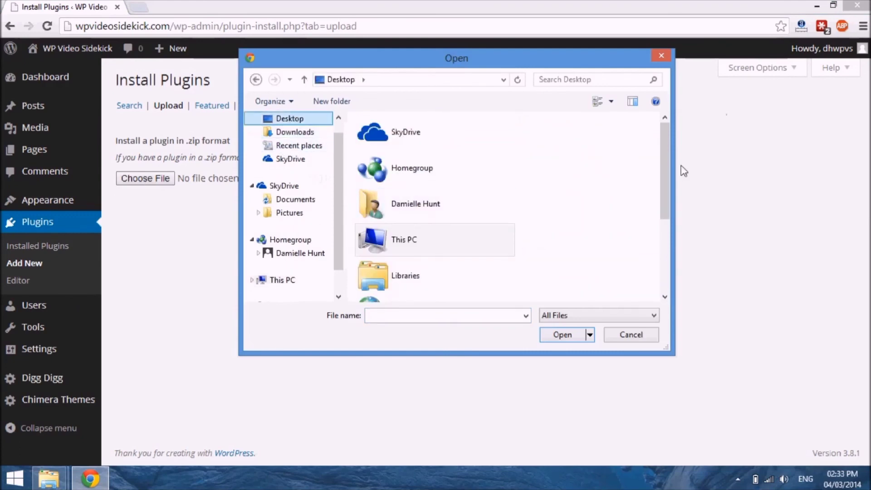
drag(663, 165, 670, 245)
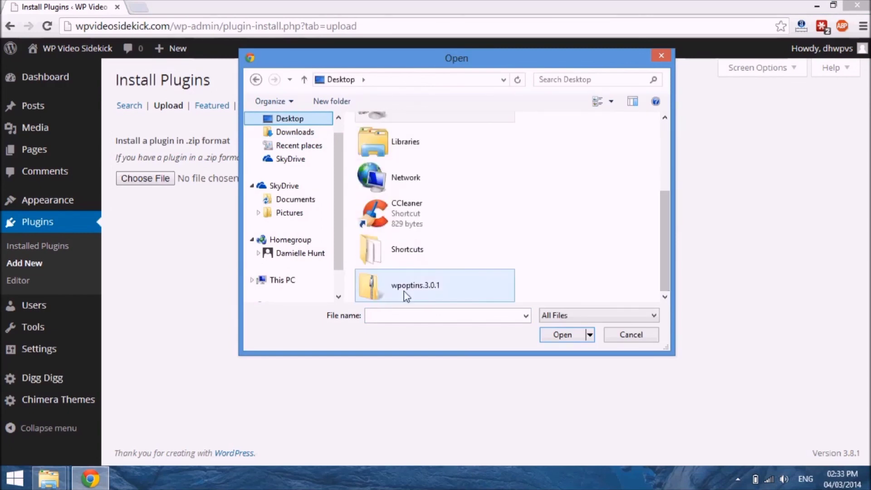
click(415, 285)
click(563, 334)
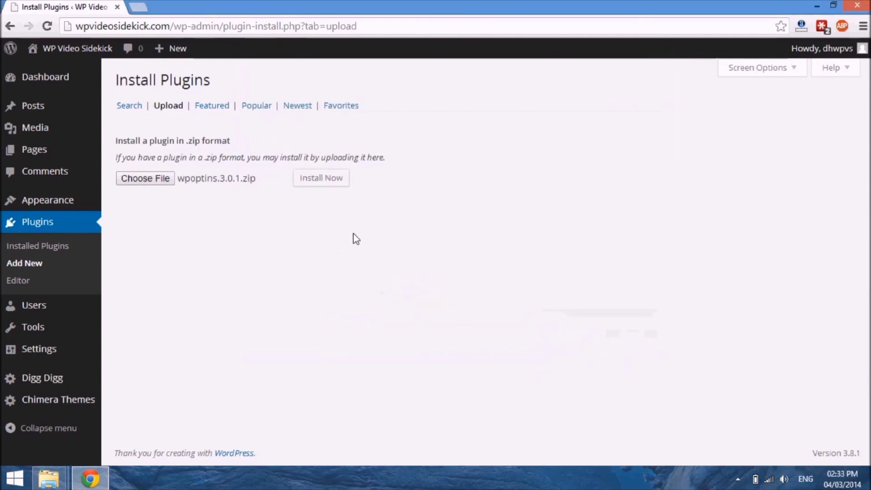
click(329, 192)
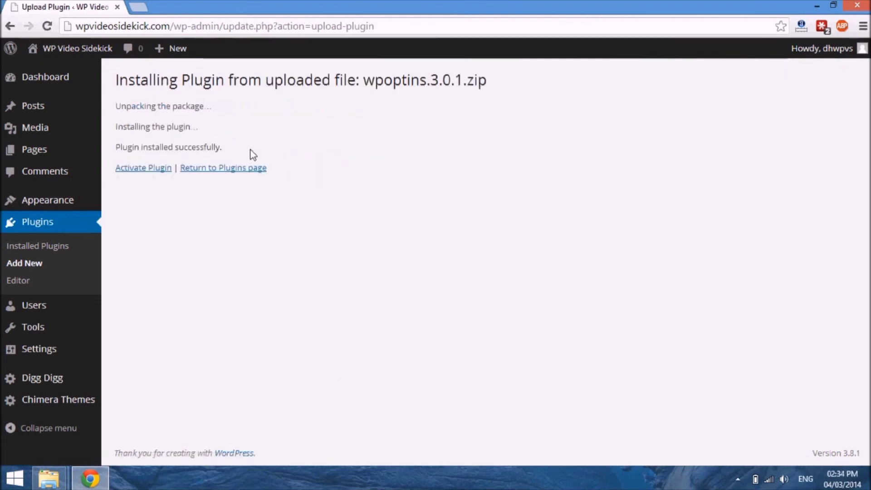
click(138, 167)
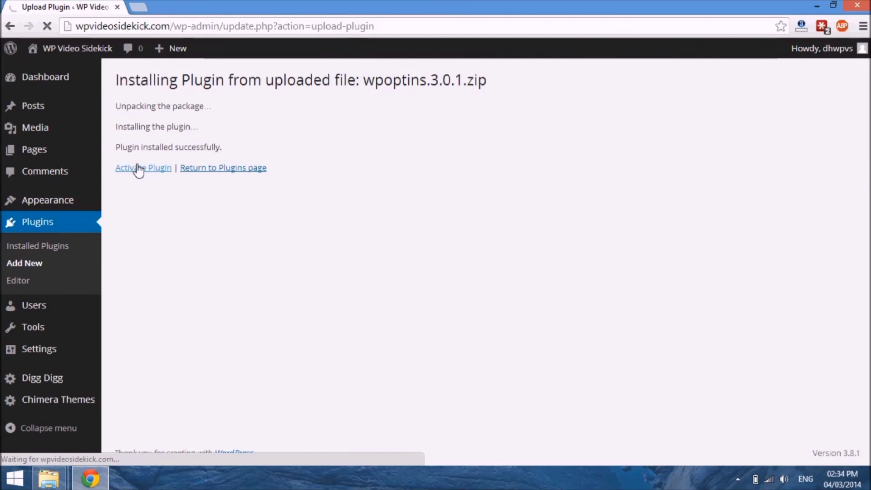
click(138, 169)
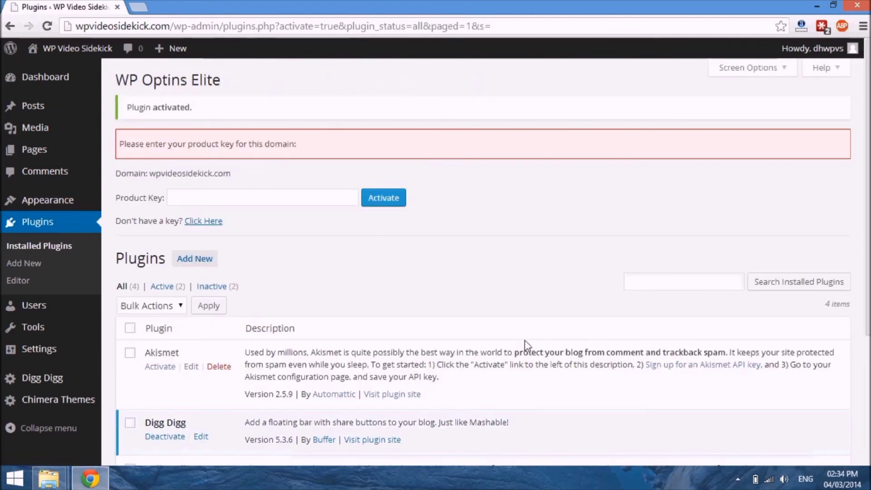
Step: Examine the WP Optins Elite product key section and the list of installed plugins
scroll(483, 267, down, 4)
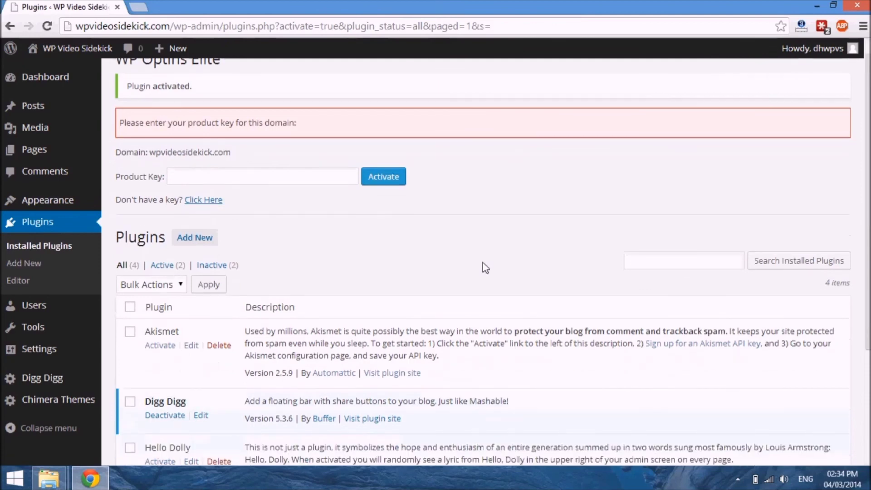
scroll(489, 268, up, 4)
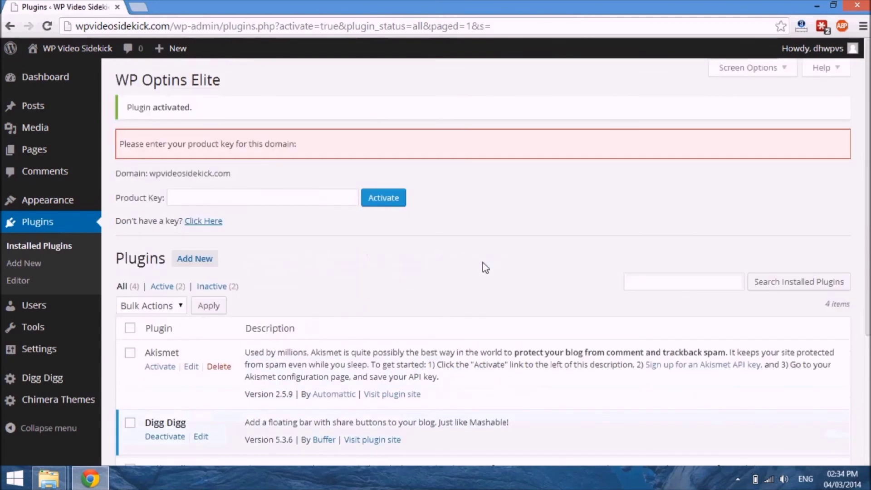
scroll(483, 263, down, 4)
scroll(483, 263, up, 4)
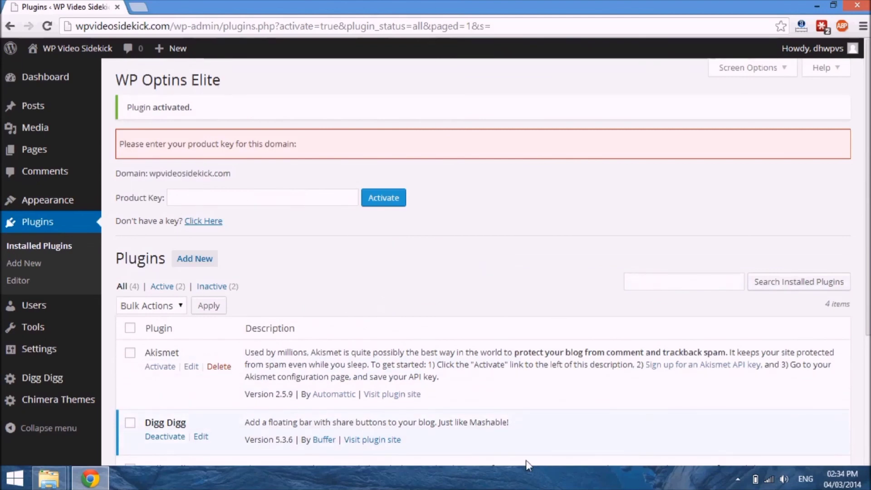
scroll(527, 460, down, 4)
scroll(527, 460, up, 4)
mouse_move(39, 359)
scroll(606, 257, down, 4)
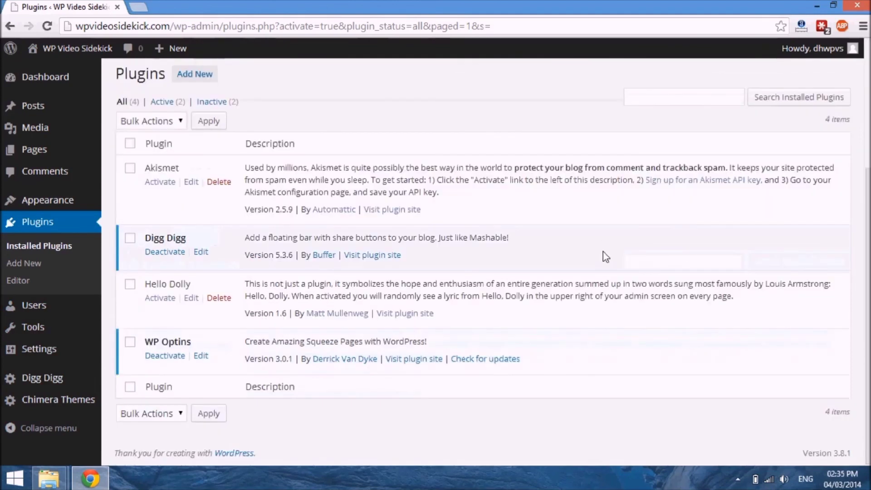
scroll(606, 257, up, 4)
scroll(606, 257, down, 4)
scroll(606, 257, up, 4)
scroll(606, 257, down, 4)
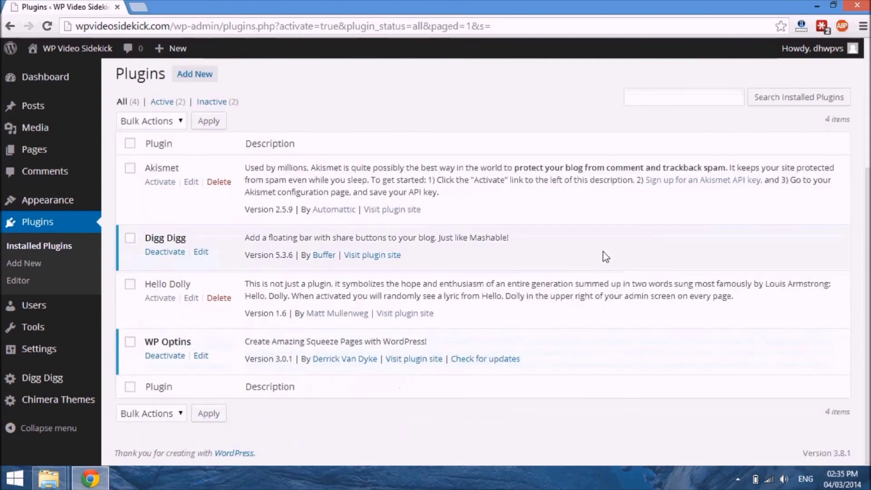
scroll(606, 257, up, 4)
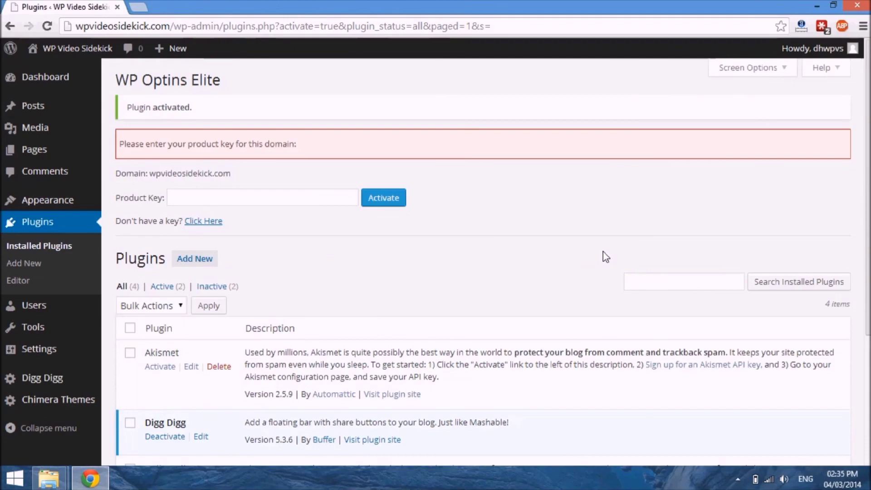